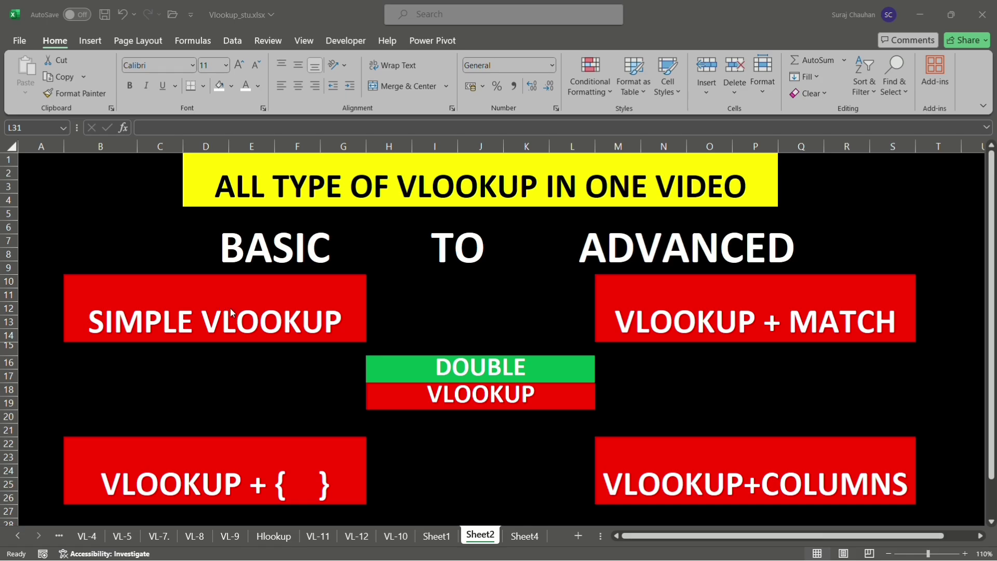
# On Sheet1, fill cell H33 under the second table's S.no header with light green.
pyautogui.click(437, 537)
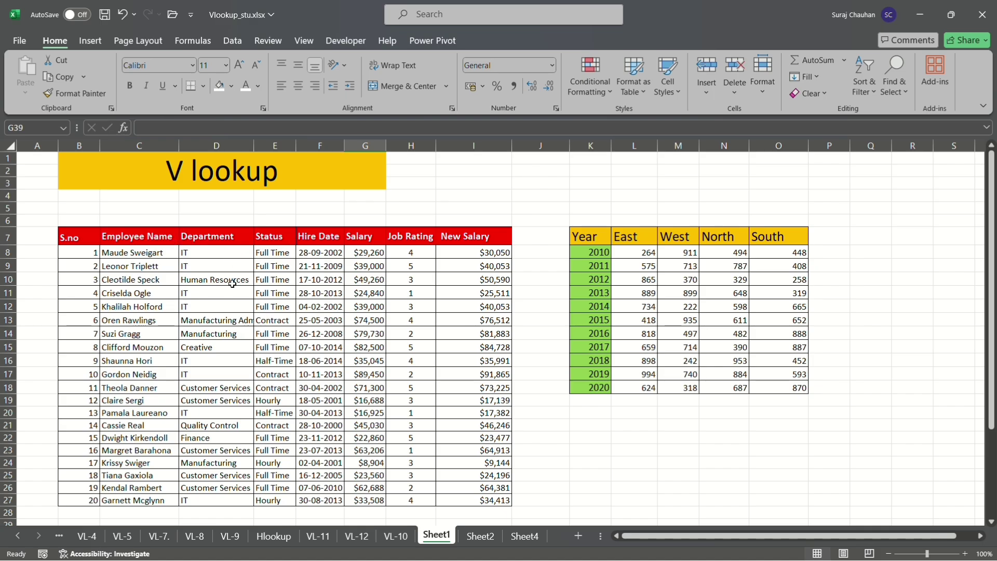
pyautogui.scroll(-3, 232, 283)
pyautogui.scroll(-2, 232, 284)
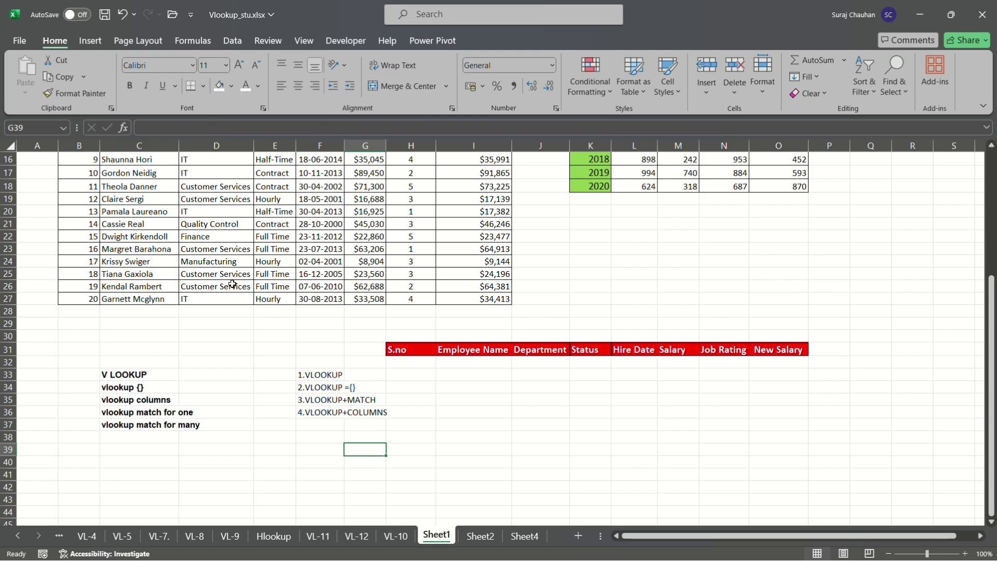
pyautogui.click(410, 377)
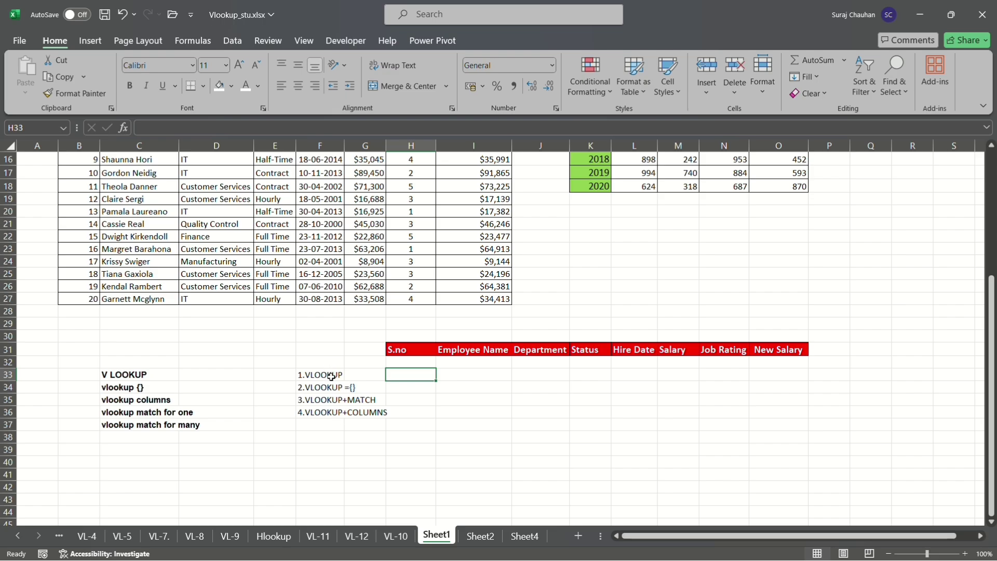
pyautogui.click(481, 535)
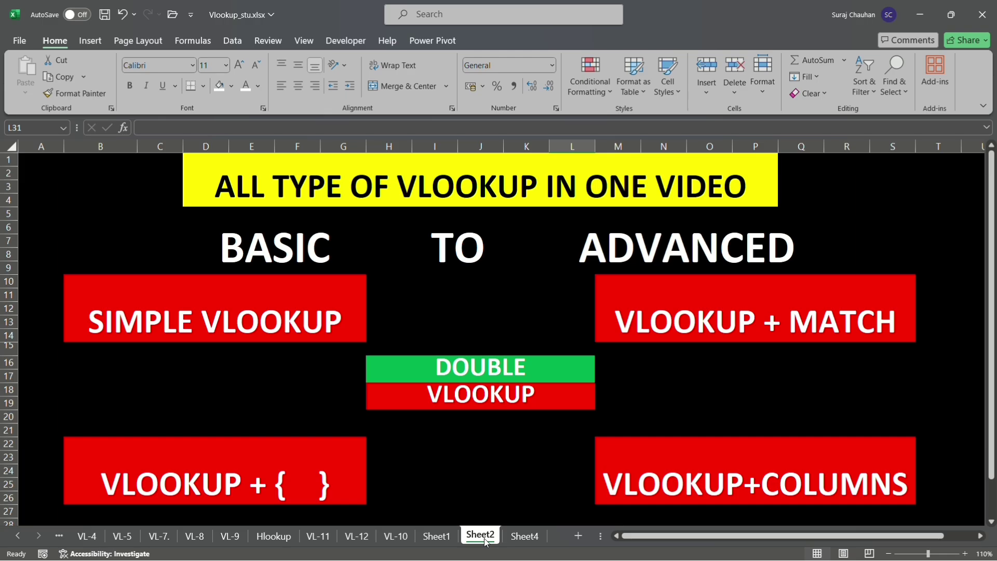
pyautogui.click(434, 538)
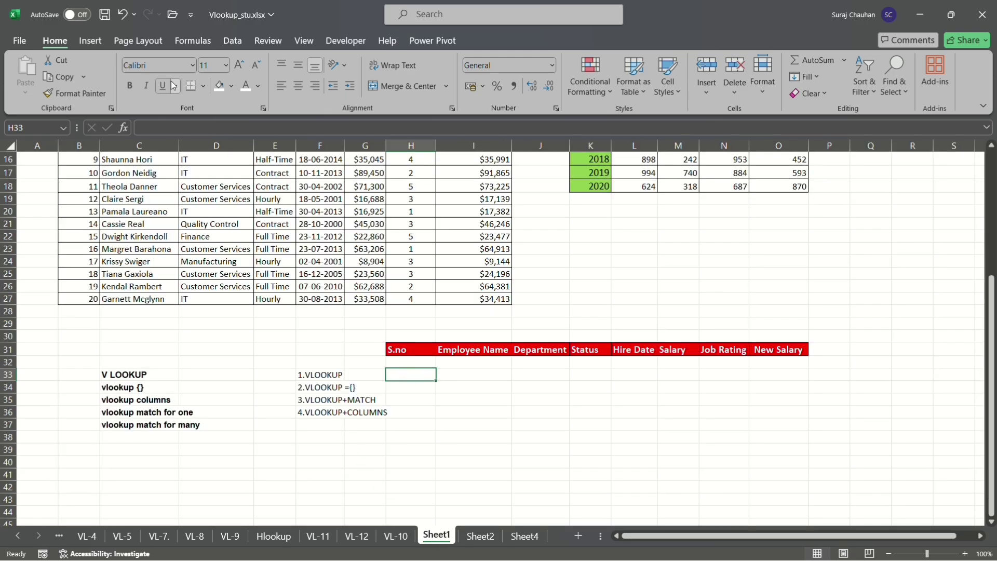
pyautogui.click(231, 86)
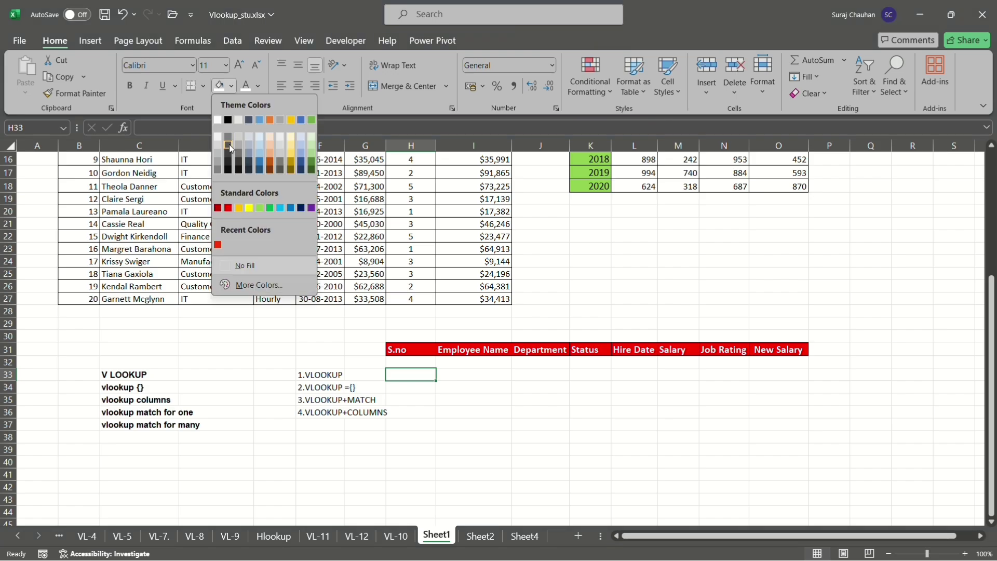
pyautogui.click(260, 208)
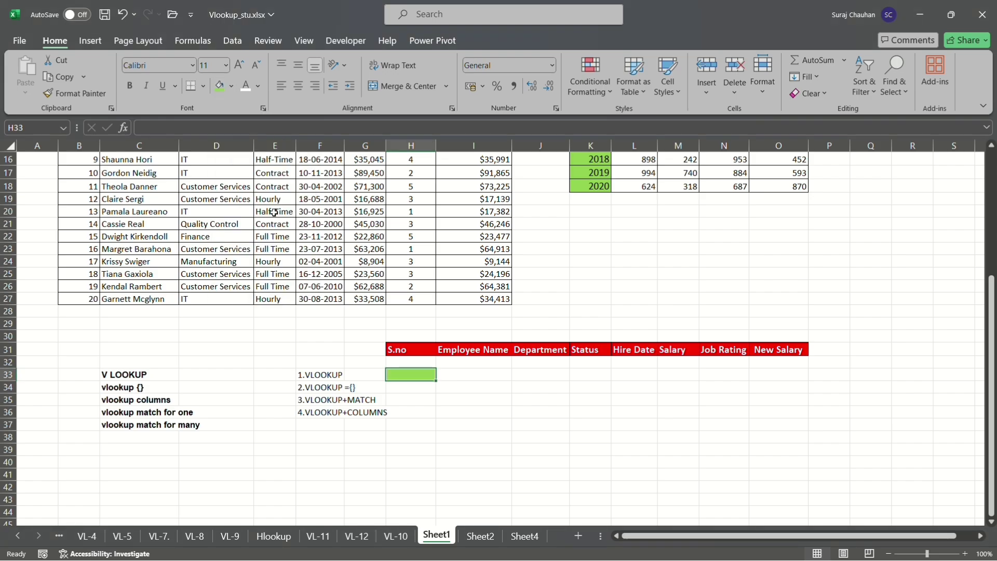
# Start a VLOOKUP in I33 with the absolute lookup value $H$33 and begin its table array at the S.no header, B7.
pyautogui.click(459, 375)
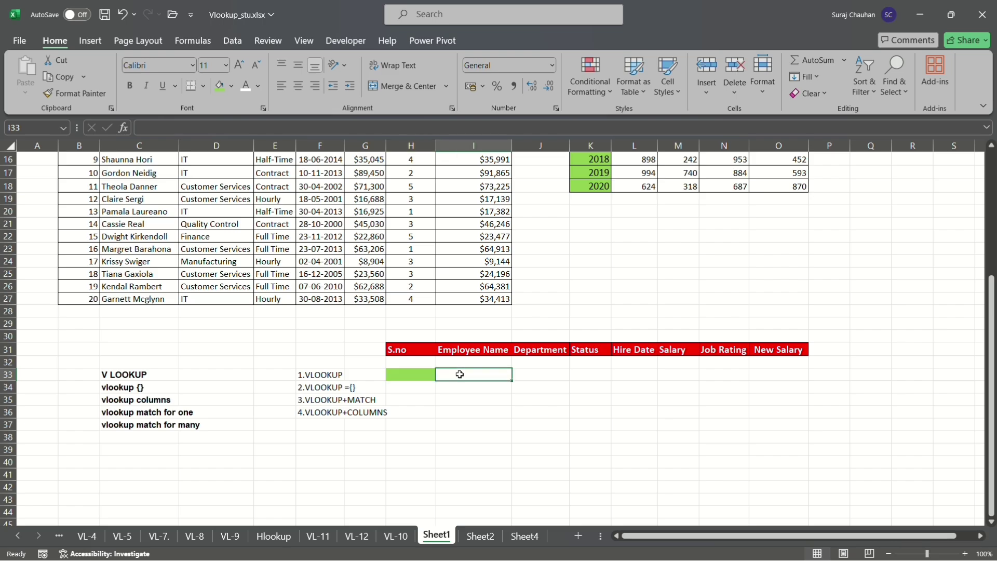
pyautogui.write('=VL')
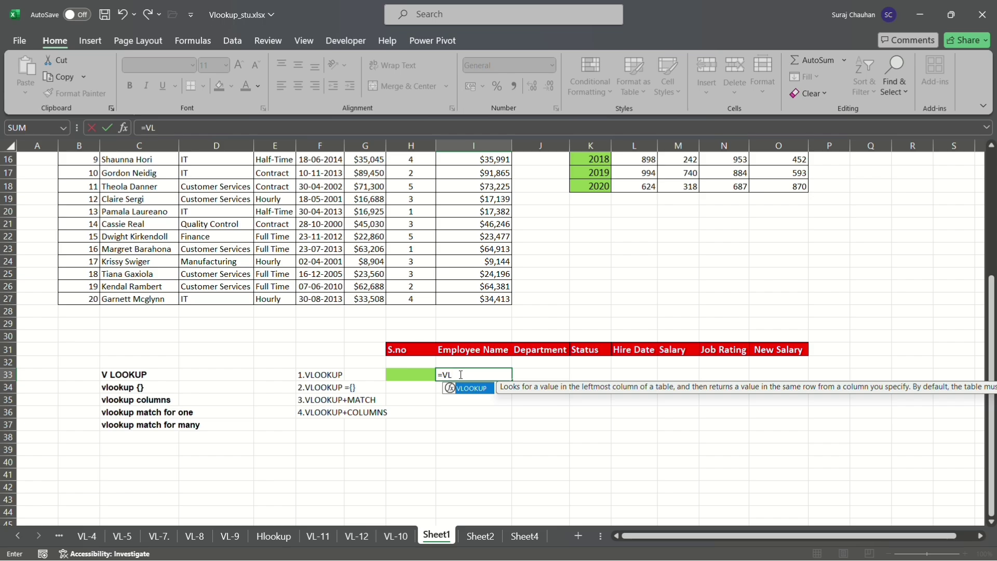
pyautogui.press('Tab')
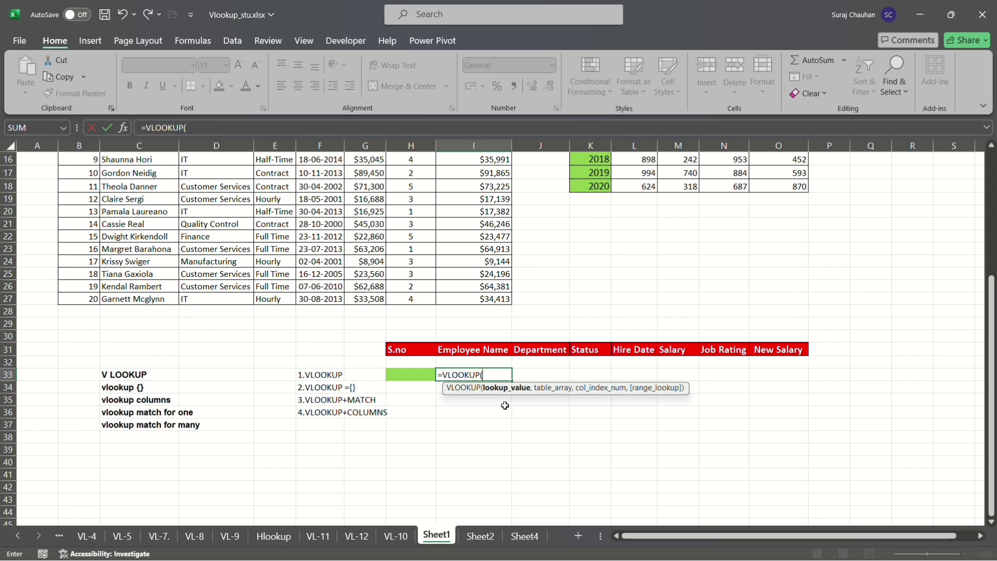
pyautogui.click(406, 374)
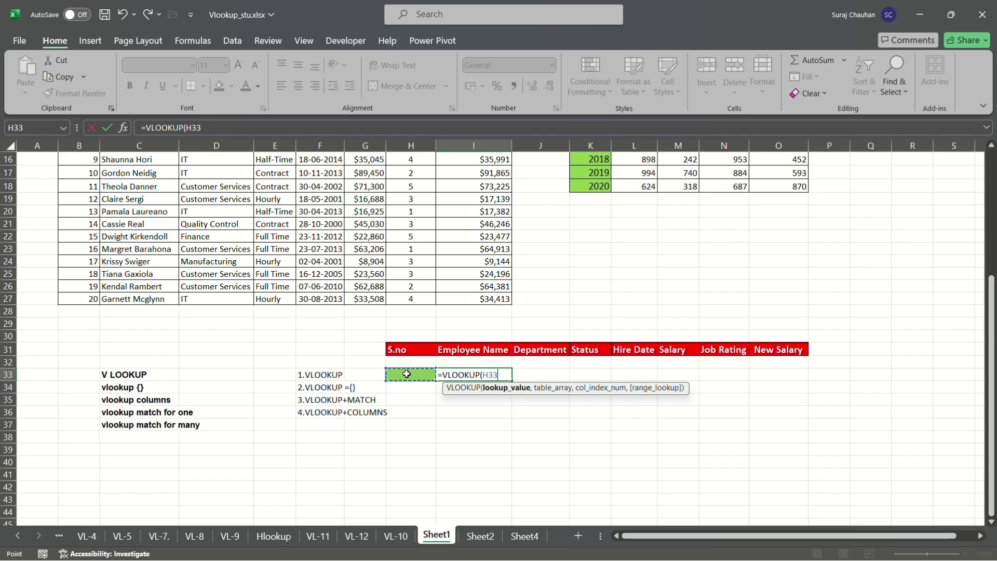
pyautogui.press('F4')
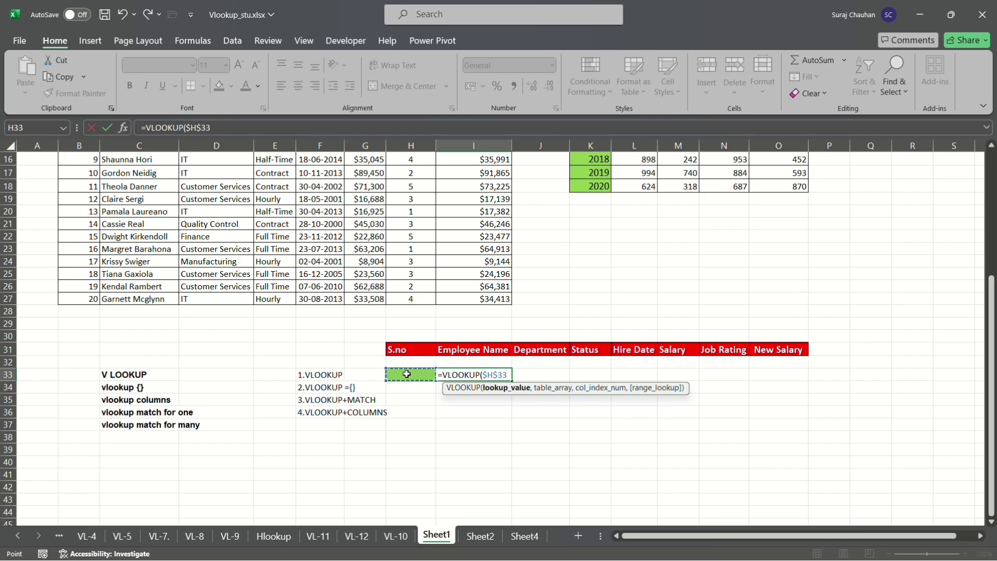
pyautogui.write(',')
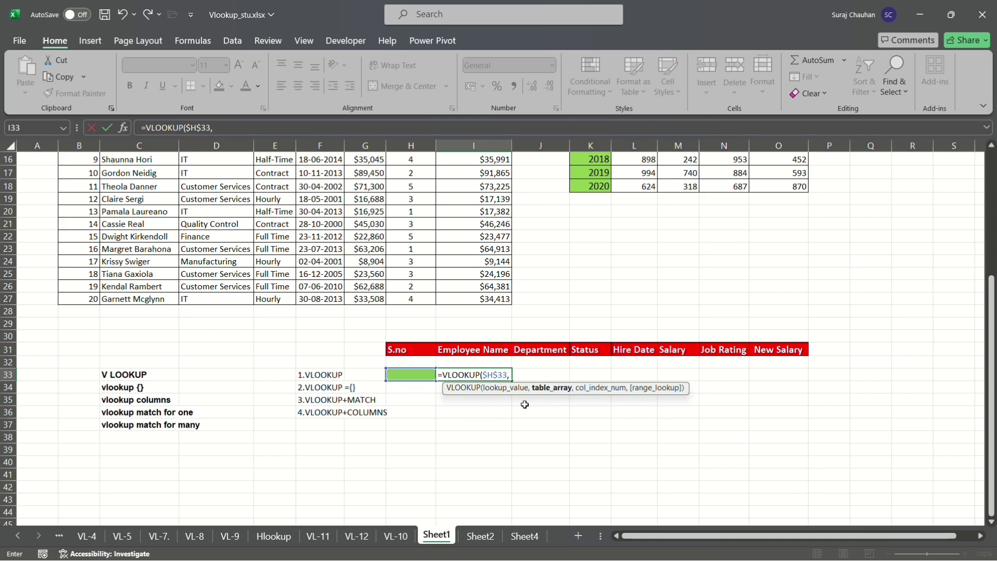
pyautogui.scroll(5, 525, 403)
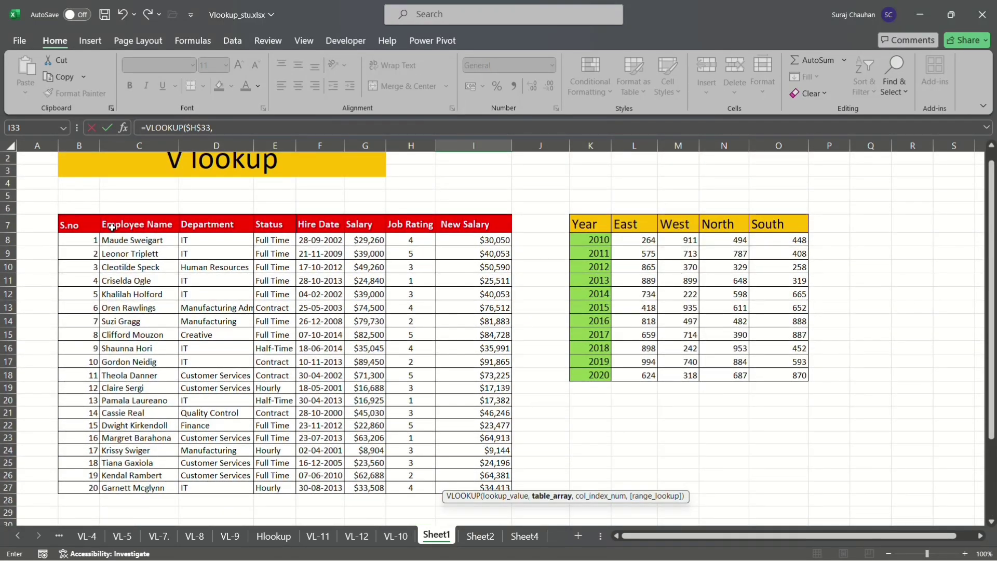
pyautogui.click(83, 223)
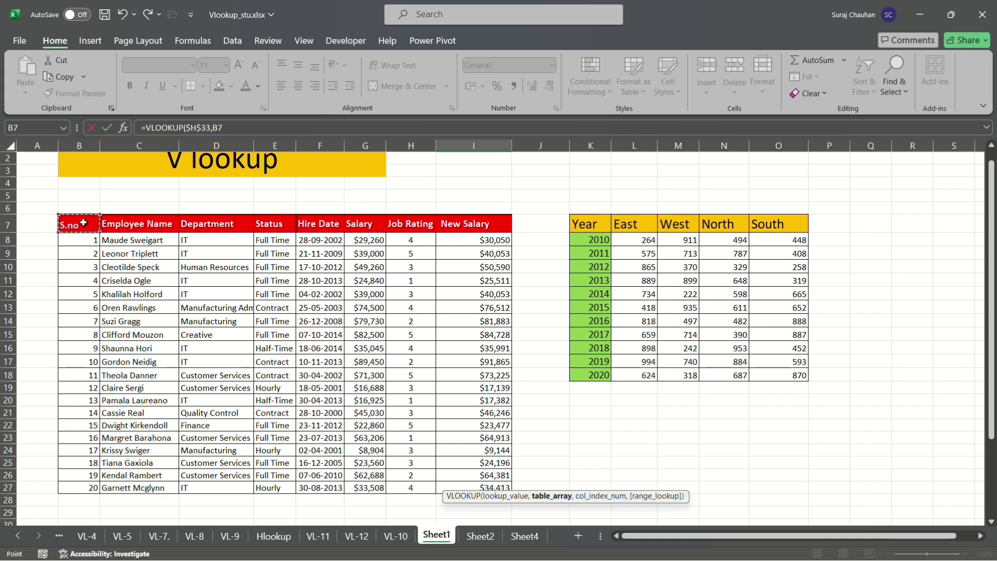
pyautogui.hotkey('shift', 'Right')
pyautogui.hotkey('shift', 'Right')
pyautogui.hotkey('shift', 'Right')
pyautogui.hotkey('shift', 'Right')
pyautogui.hotkey('shift', 'Right')
pyautogui.hotkey('shift', 'Right')
pyautogui.hotkey('shift', 'Right')
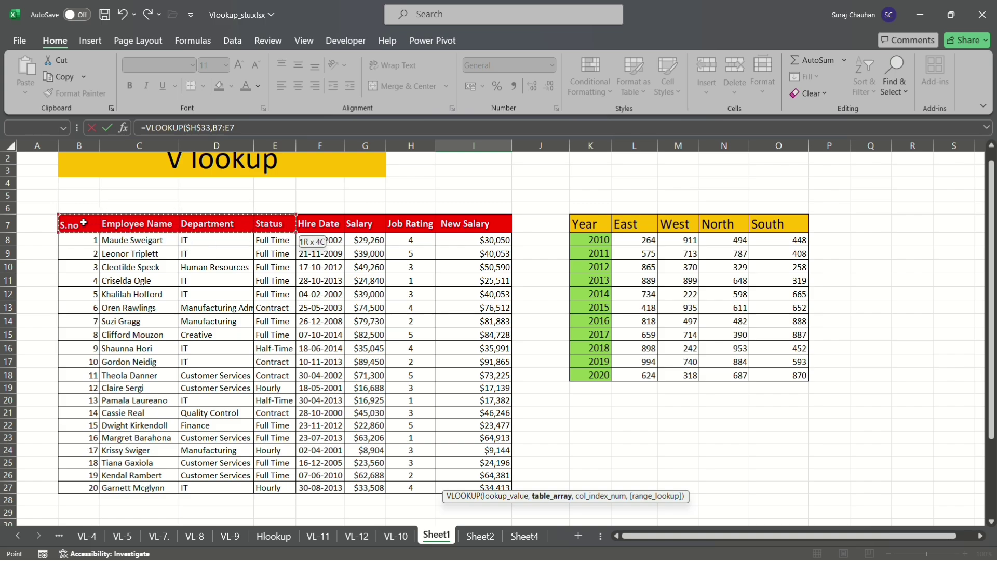
pyautogui.hotkey('shift', 'Left')
pyautogui.hotkey('shift', 'Left')
pyautogui.hotkey('shift', 'Left')
pyautogui.hotkey('shift', 'Left')
pyautogui.hotkey('shift', 'Left')
pyautogui.hotkey('shift', 'Left')
pyautogui.hotkey('shift', 'Left')
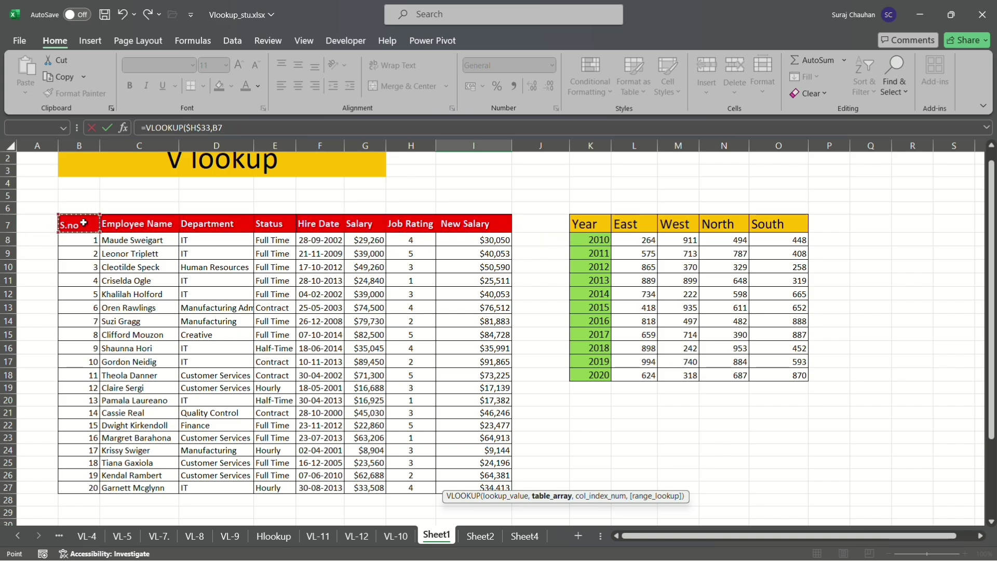
# Set the table array to the absolute range $B$7:$I$27, use column index 2, and complete the VLOOKUP formula in I33.
pyautogui.hotkey('ctrl', 'shift', 'Right')
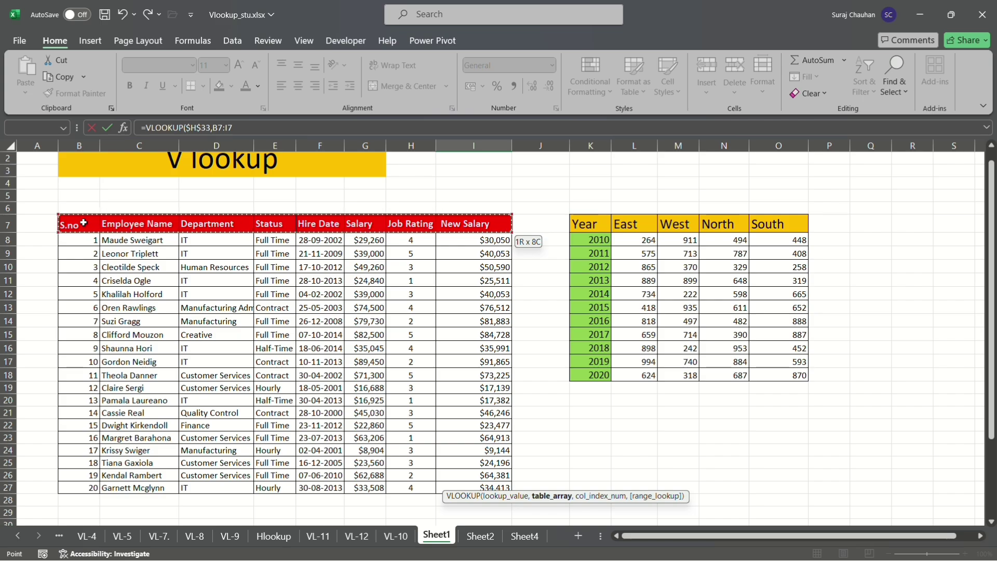
pyautogui.hotkey('ctrl', 'shift', 'Down')
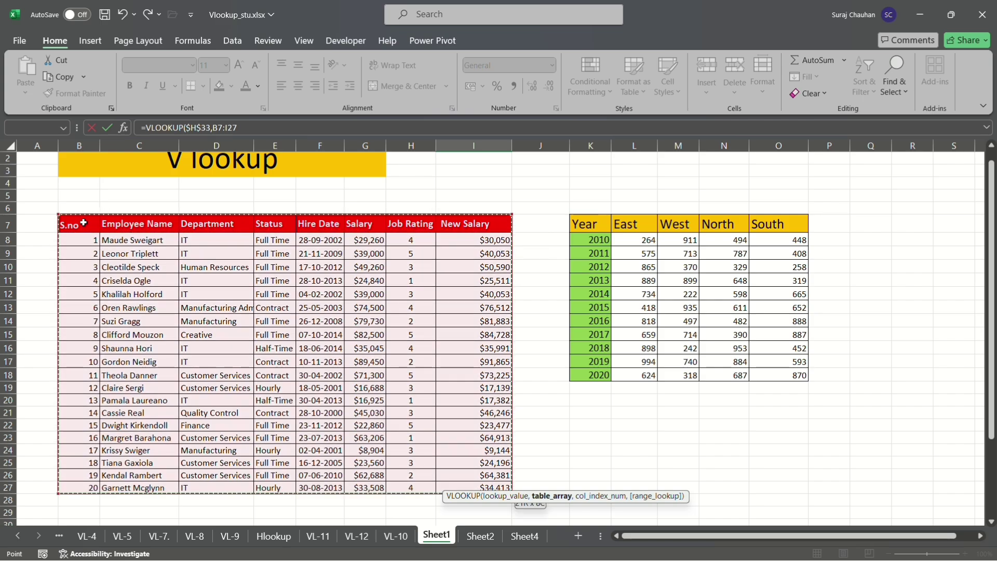
pyautogui.scroll(-2, 83, 223)
pyautogui.scroll(-1, 83, 222)
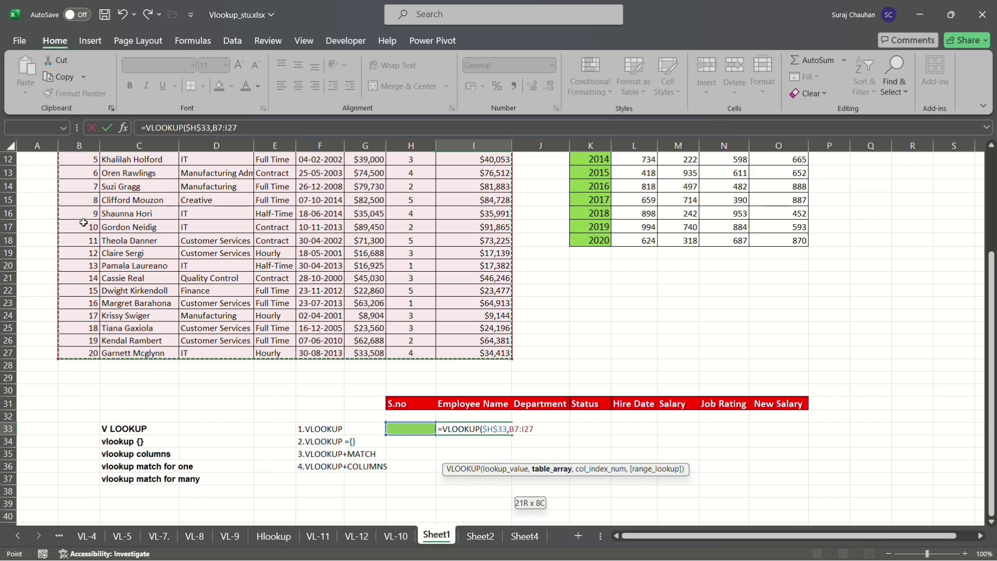
pyautogui.press('F4')
pyautogui.write(',')
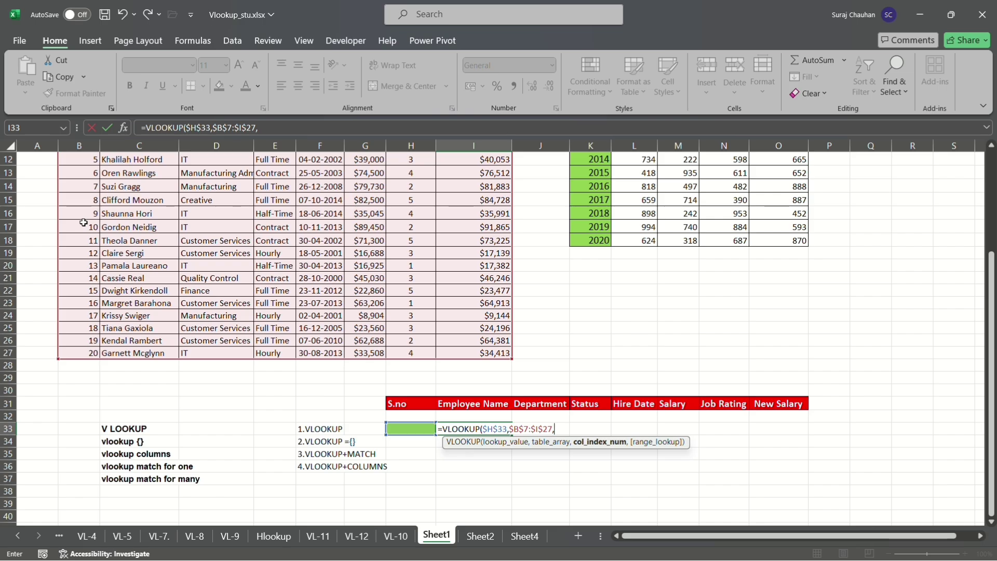
pyautogui.write('2)')
pyautogui.press('Return')
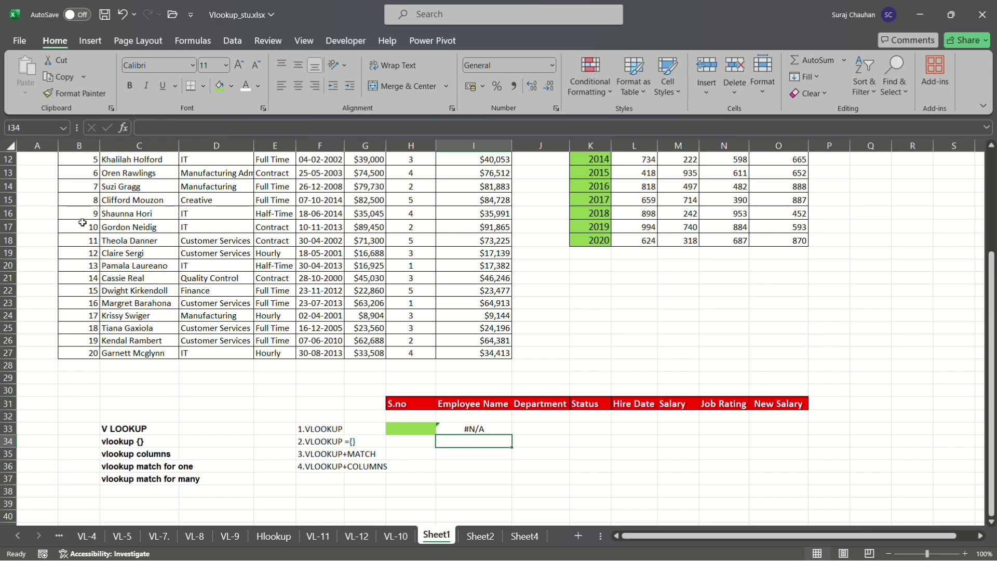
# Enter 7 as the S.no lookup value in the green cell H33.
pyautogui.click(399, 431)
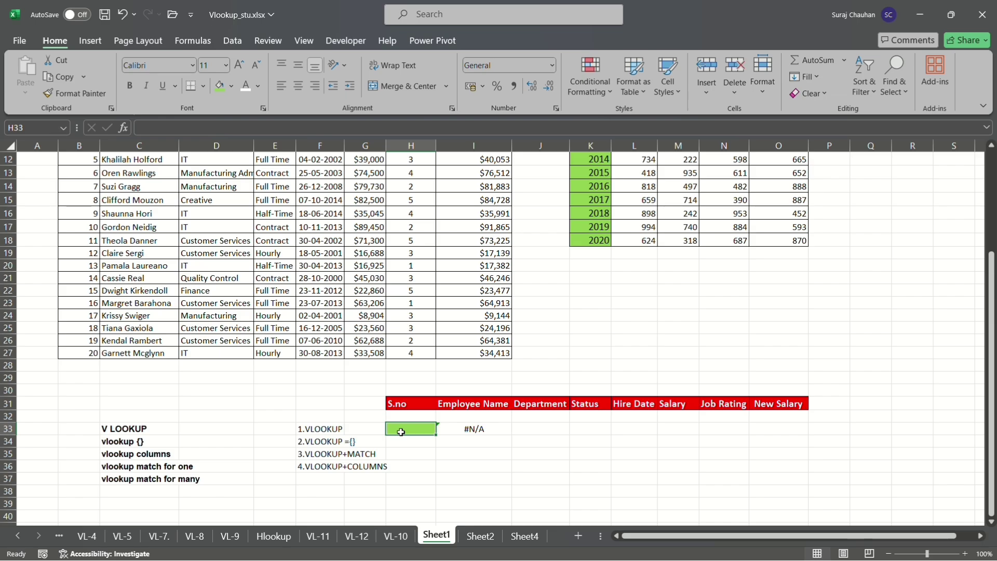
pyautogui.scroll(2, 401, 432)
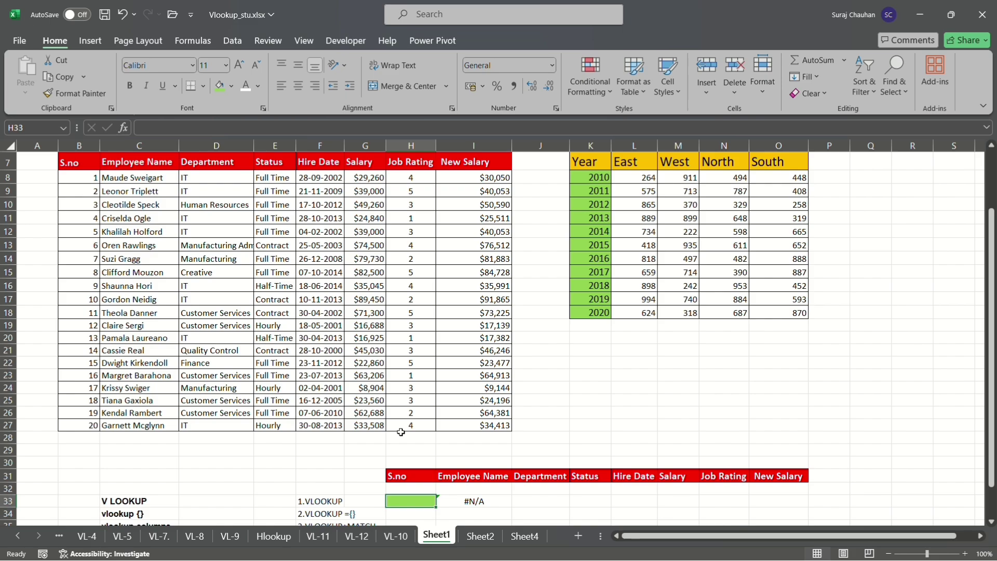
pyautogui.scroll(-1, 400, 432)
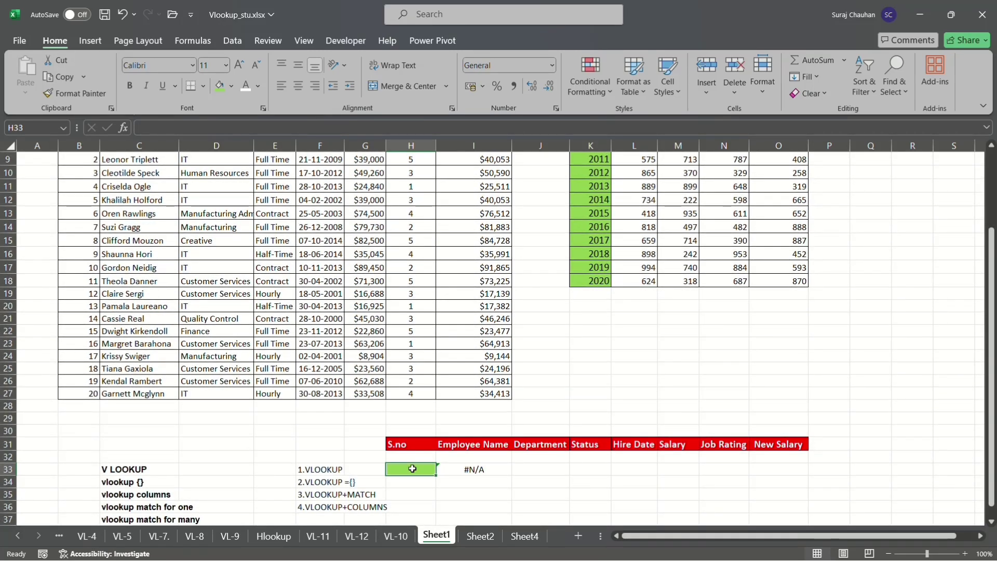
pyautogui.write('7')
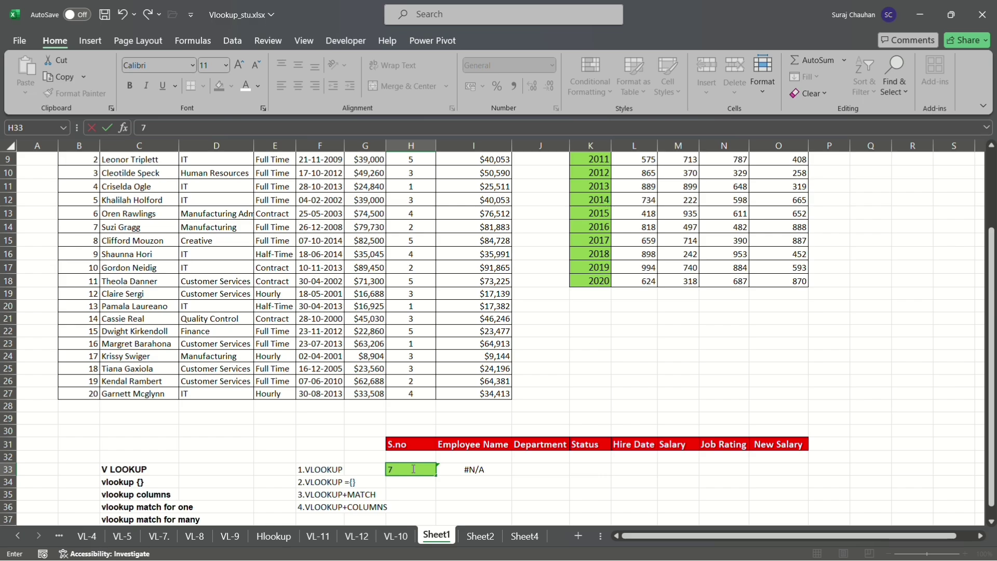
pyautogui.press('Return')
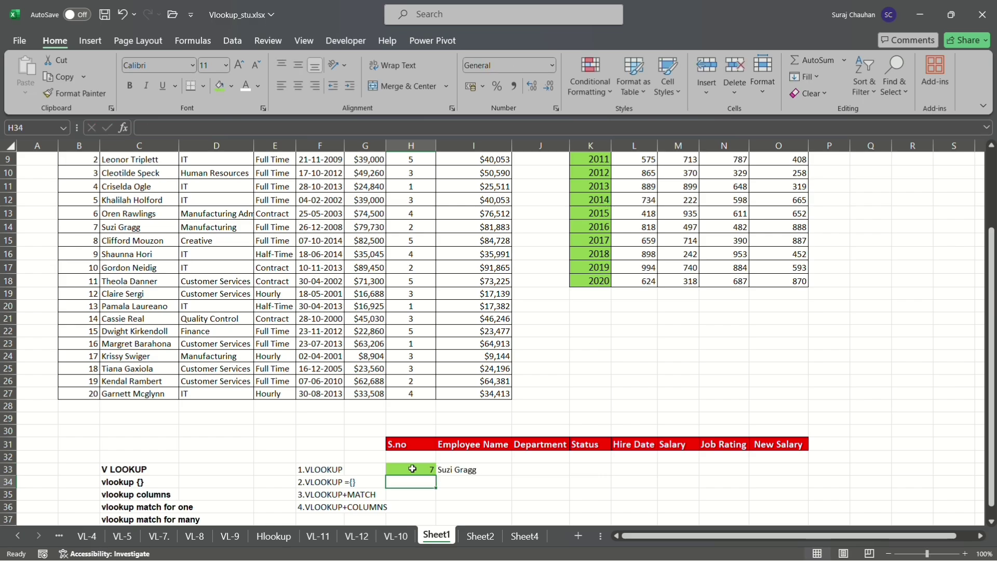
# Add 3 as the fourth argument of the VLOOKUP in I33 and copy the formula into J33 under Department.
pyautogui.click(488, 470)
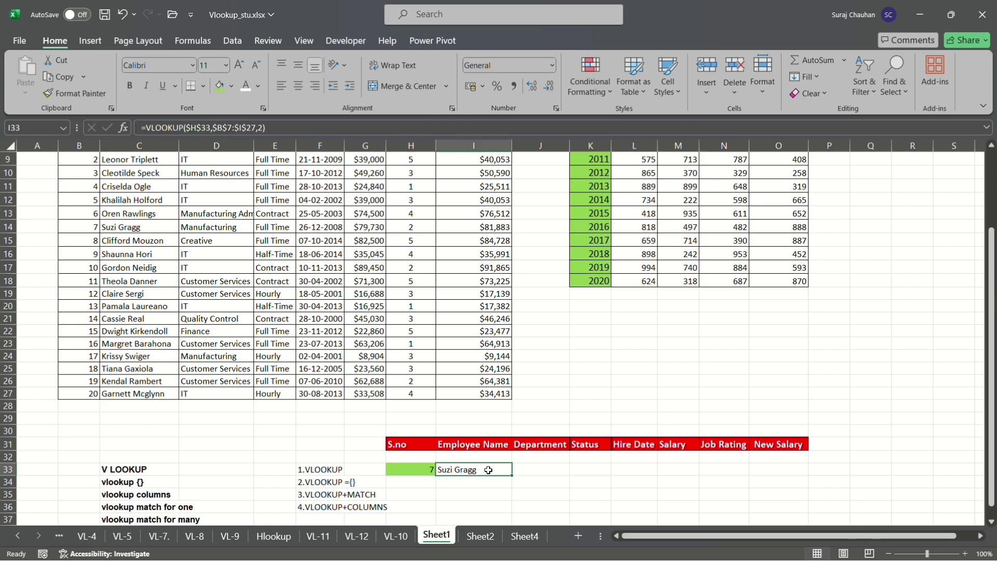
pyautogui.doubleClick(488, 470)
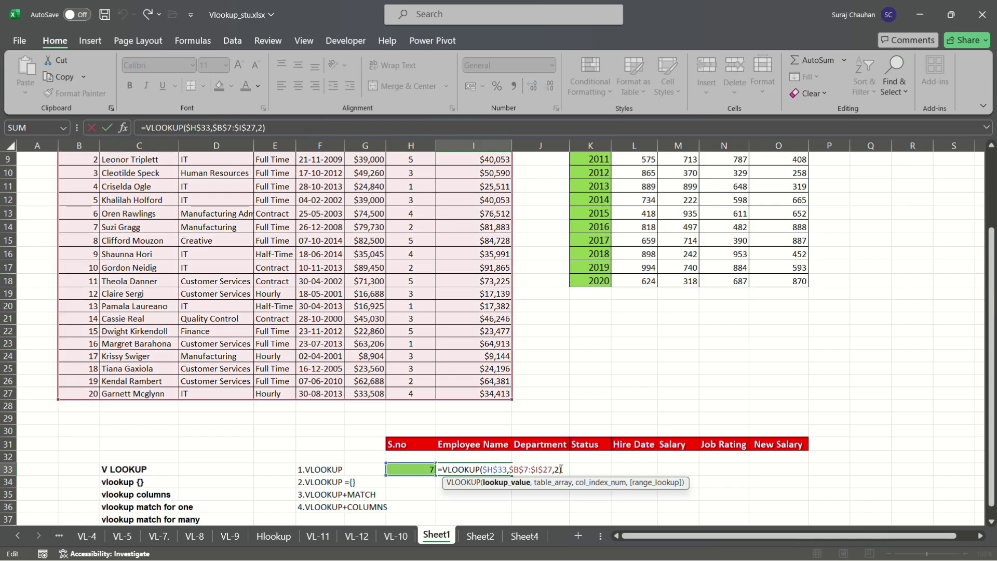
pyautogui.click(560, 468)
pyautogui.write(',3')
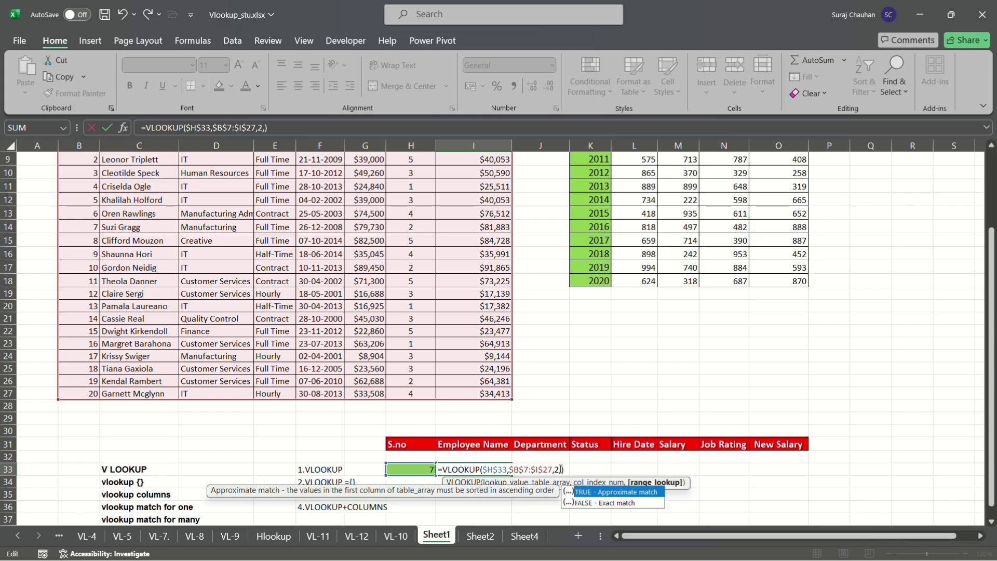
pyautogui.press('Return')
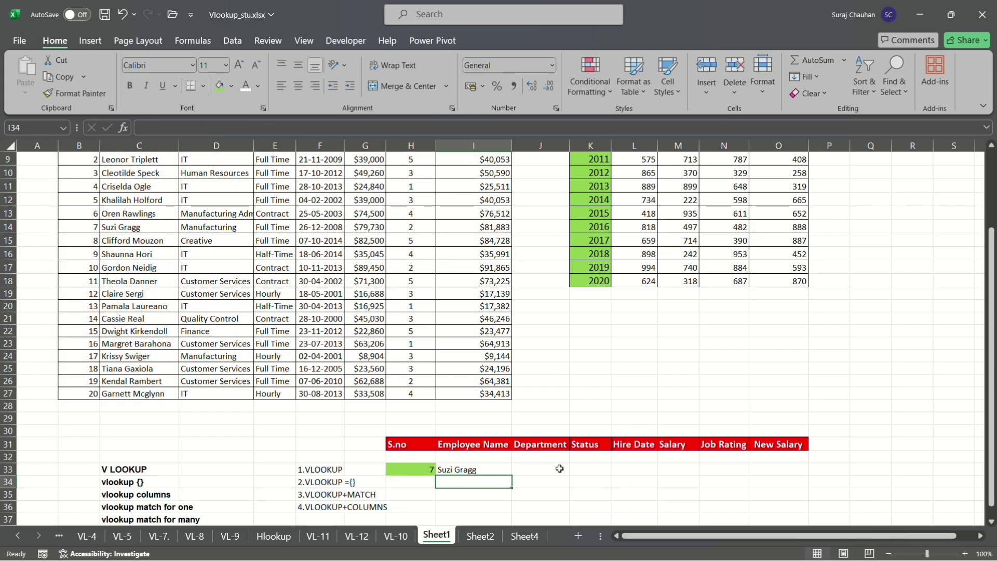
pyautogui.click(504, 470)
pyautogui.moveTo(542, 476); pyautogui.dragTo(547, 477)
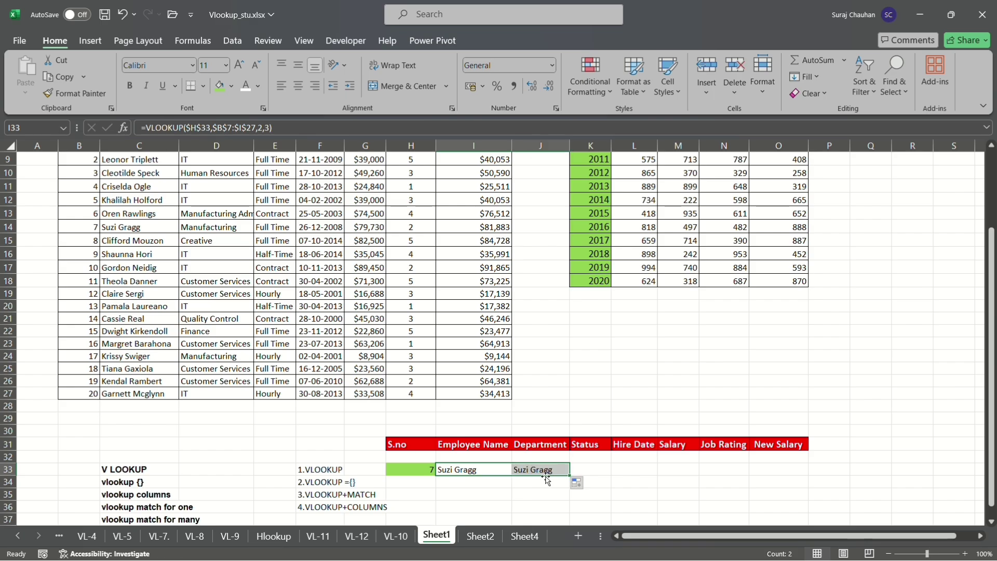
# Re-enter 3 as the fourth argument of the VLOOKUP formula in I33.
pyautogui.press('BackSpace')
pyautogui.hotkey('ctrl', 'z')
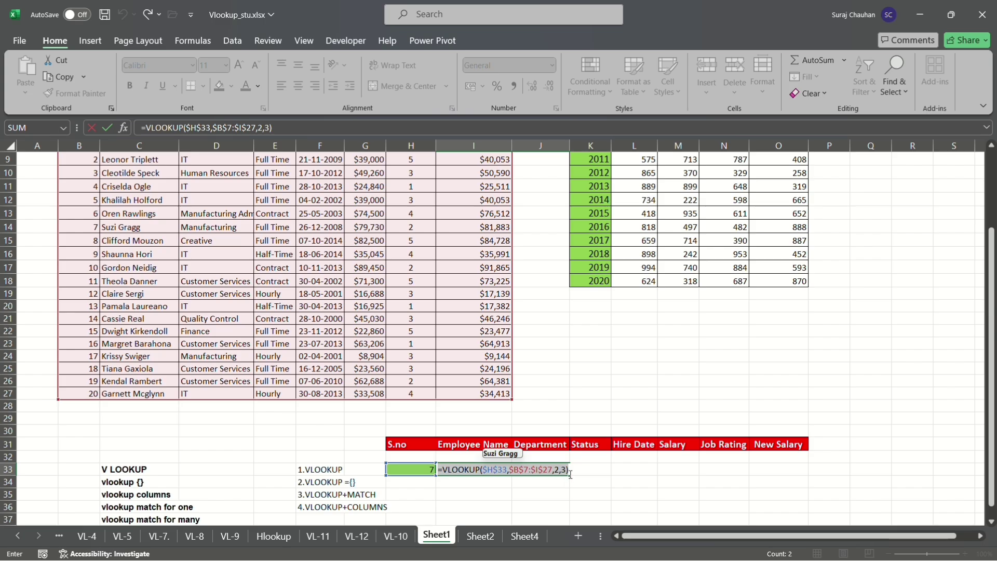
pyautogui.click(564, 470)
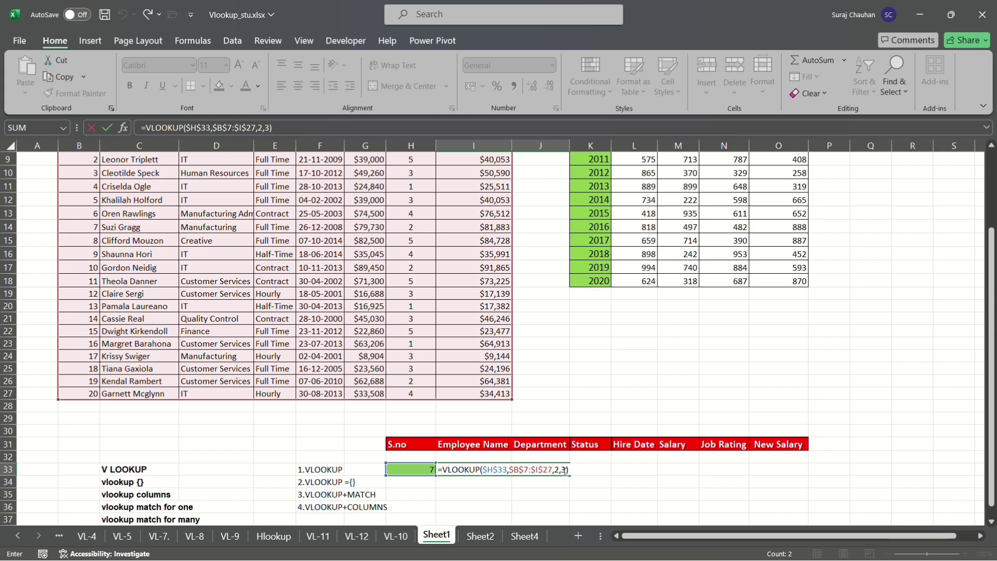
pyautogui.click(566, 470)
pyautogui.press('BackSpace')
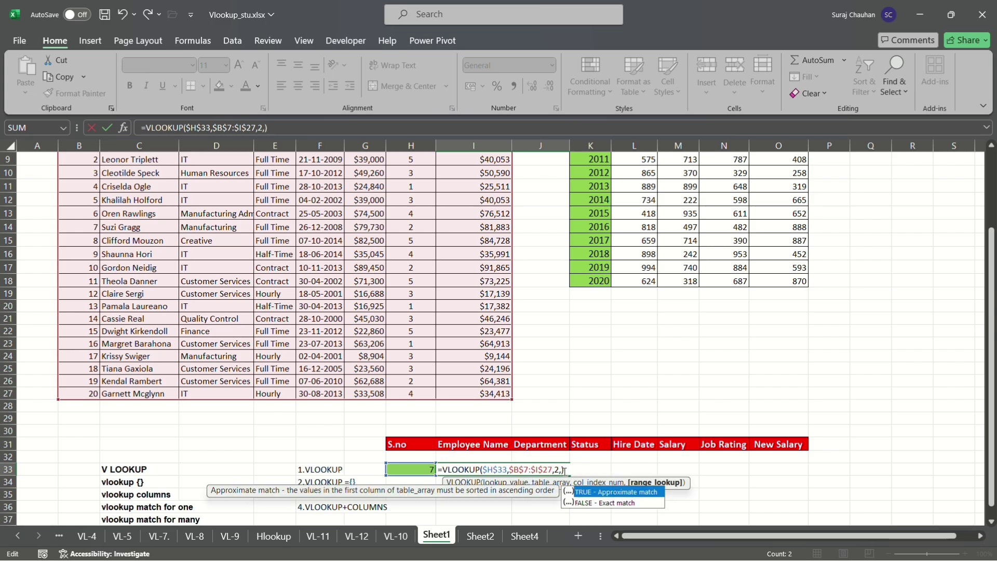
pyautogui.write('3')
pyautogui.press('Return')
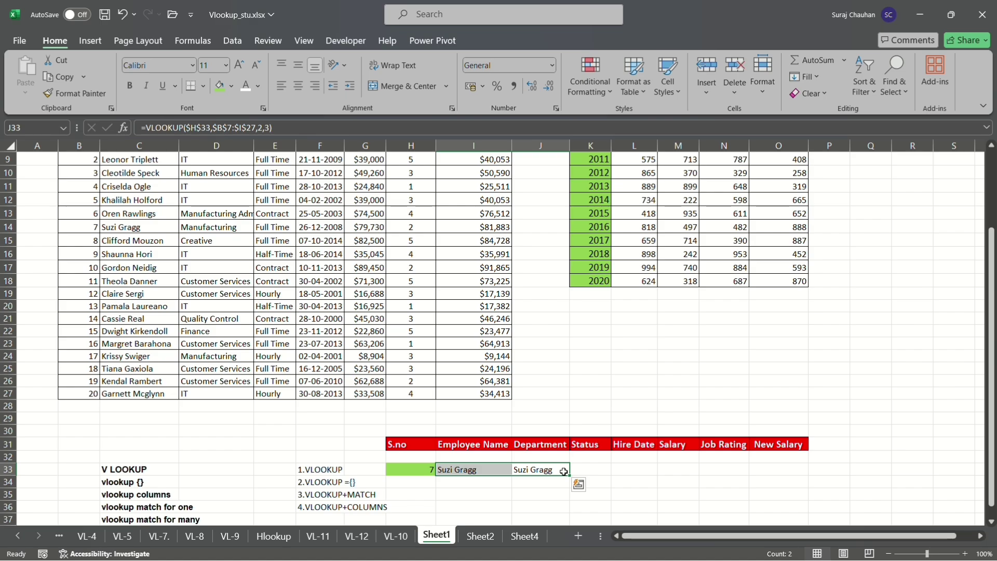
# Clear the copied formula from J33 under Department and fill cell H34 with green.
pyautogui.click(564, 471)
pyautogui.press('Delete')
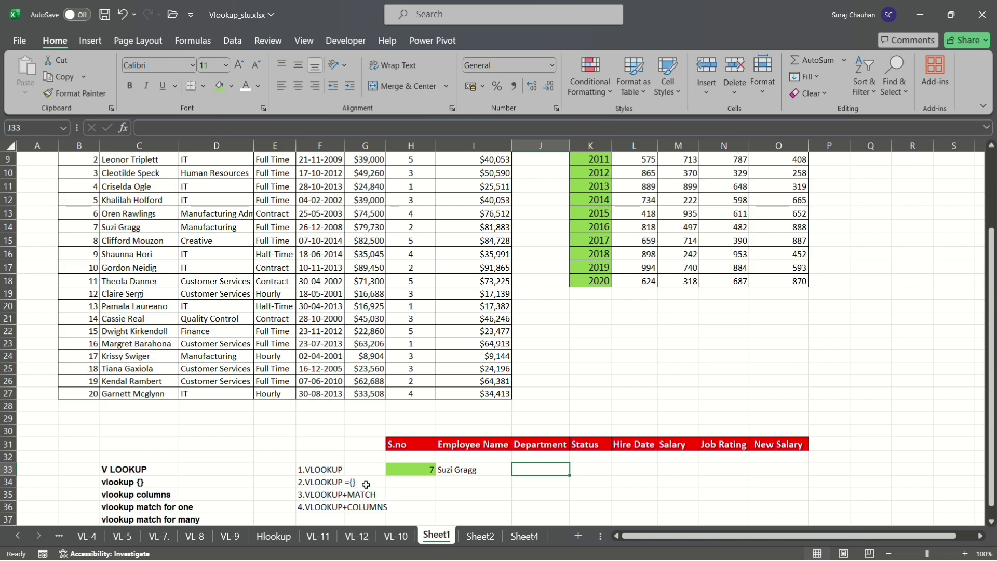
pyautogui.click(419, 483)
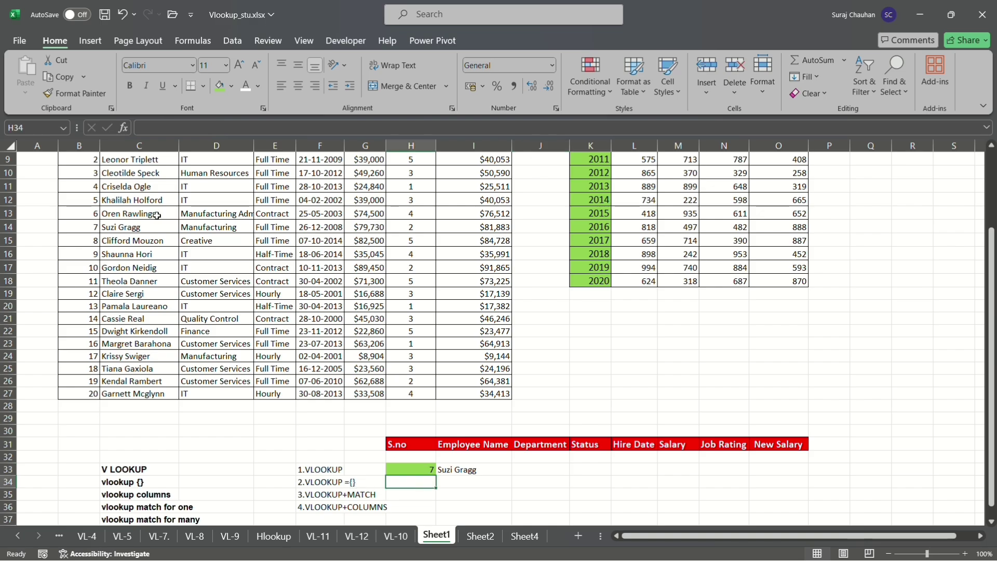
pyautogui.click(218, 86)
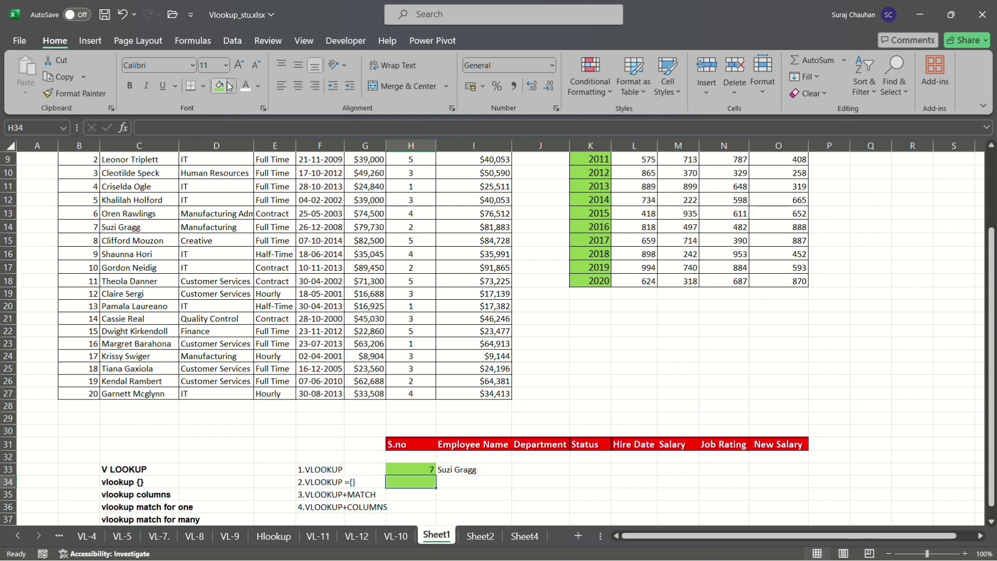
# Start a VLOOKUP in I34 with the absolute lookup value $H$34.
pyautogui.click(470, 483)
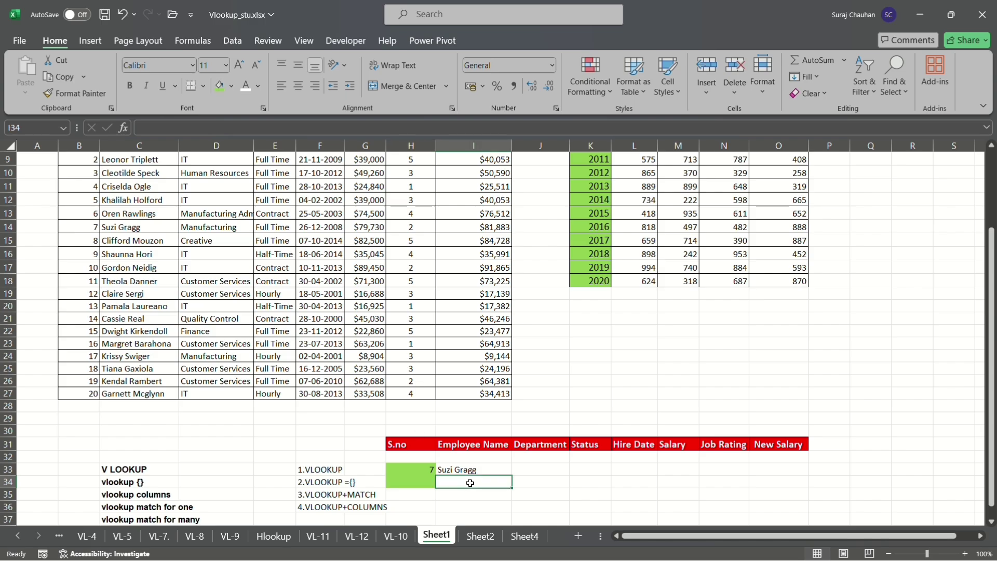
pyautogui.write('=VL')
pyautogui.press('Tab')
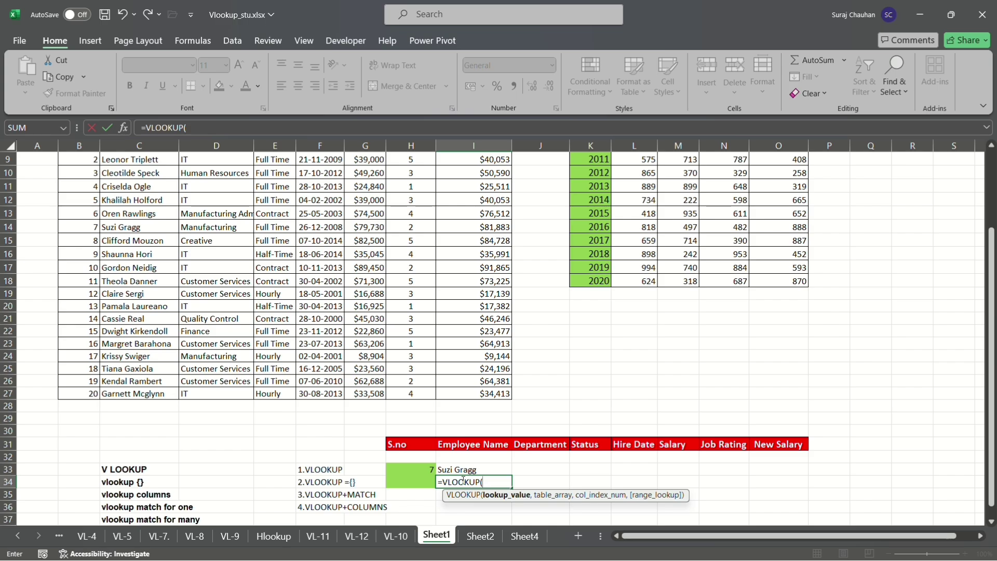
pyautogui.click(419, 480)
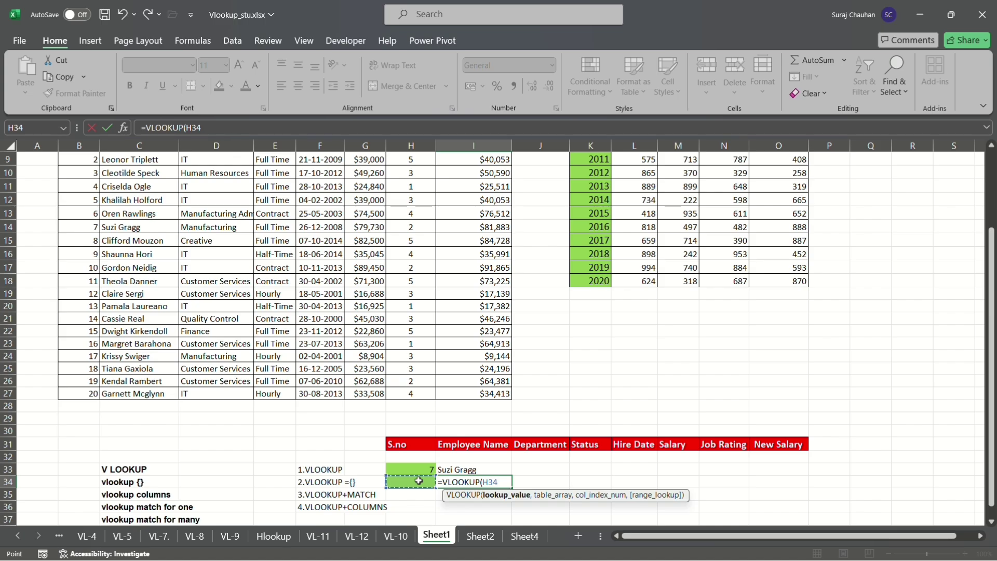
pyautogui.press('F4')
pyautogui.write(',')
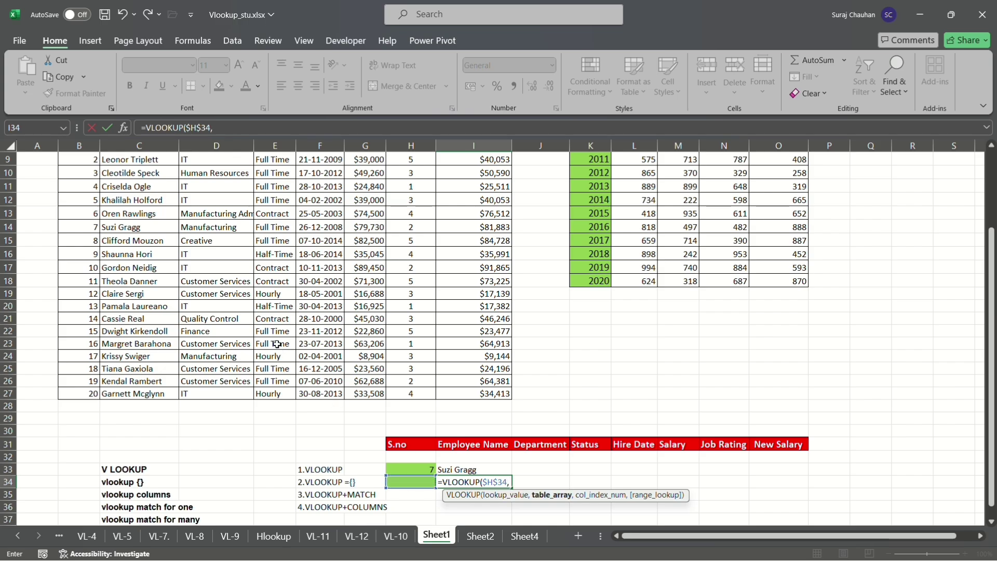
# Set the table array to the absolute range $B$7:$I$27 and begin the column index array with {2,3.
pyautogui.scroll(2, 277, 344)
pyautogui.click(66, 199)
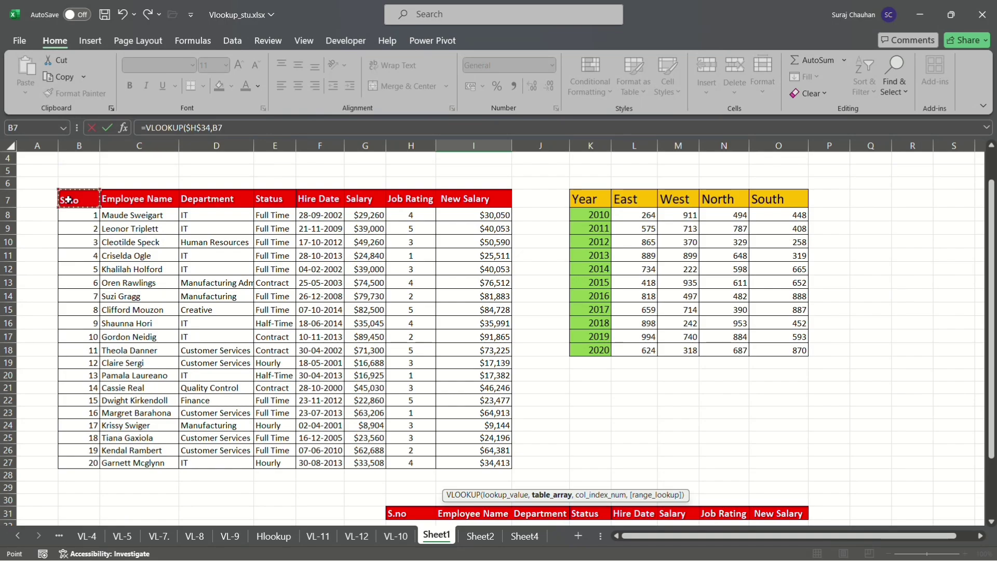
pyautogui.hotkey('ctrl', 'shift', 'Right')
pyautogui.hotkey('ctrl', 'shift', 'Down')
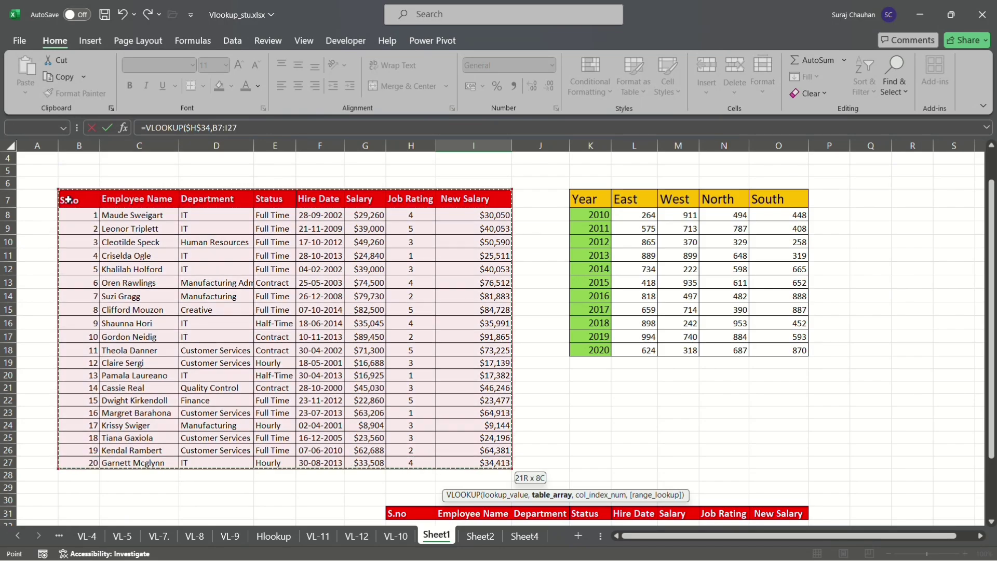
pyautogui.scroll(-4, 68, 199)
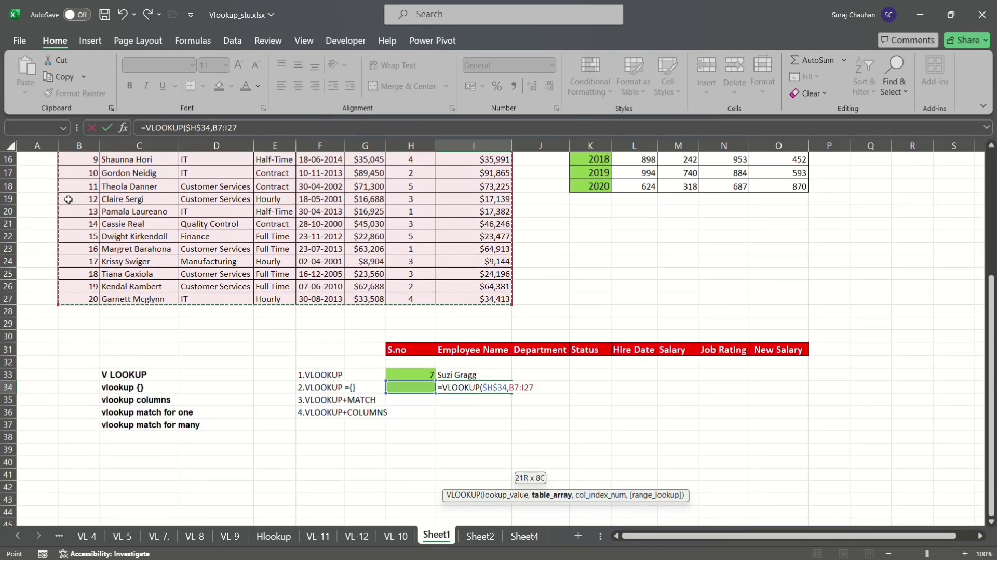
pyautogui.press('F4')
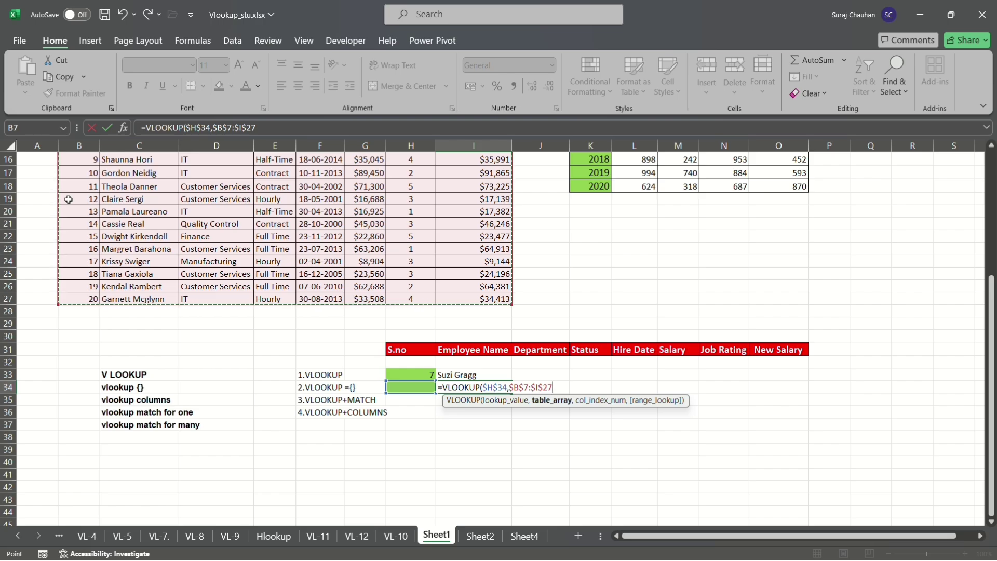
pyautogui.write(',{2,3')
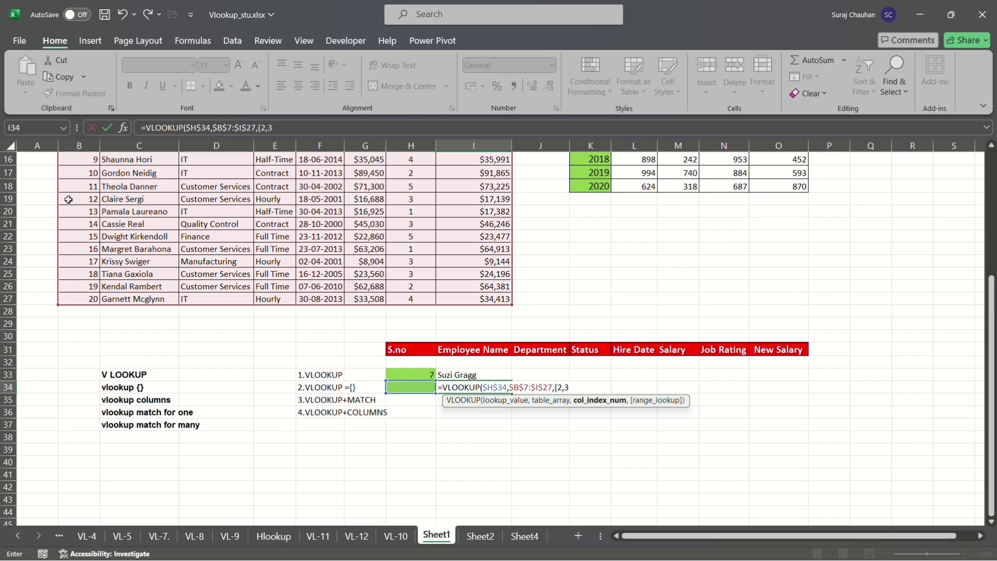
# Try to complete the I34 VLOOKUP with a closing parenthesis directly after {2,3.
pyautogui.hotkey('ctrl', 'shift', 'Return')
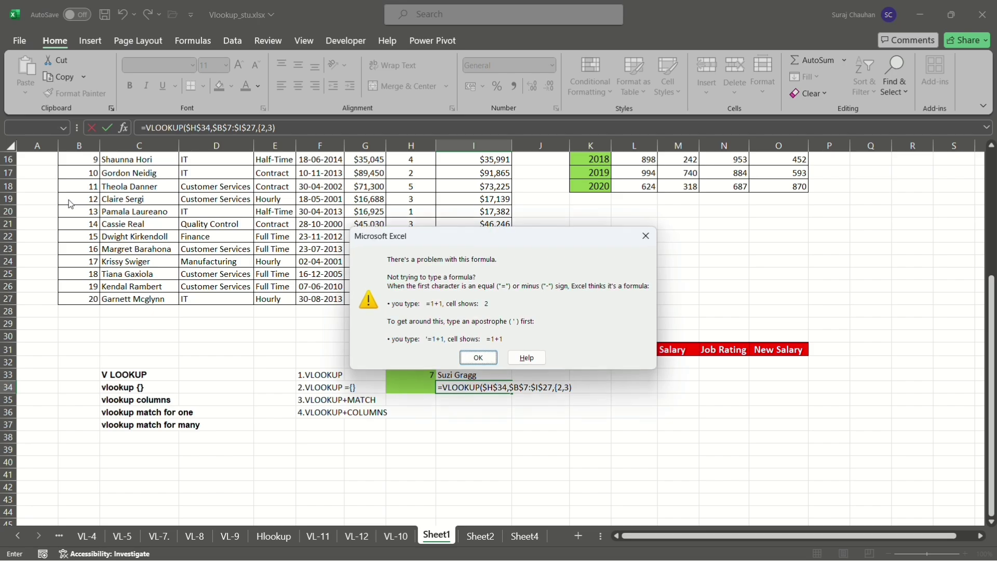
pyautogui.press('Return')
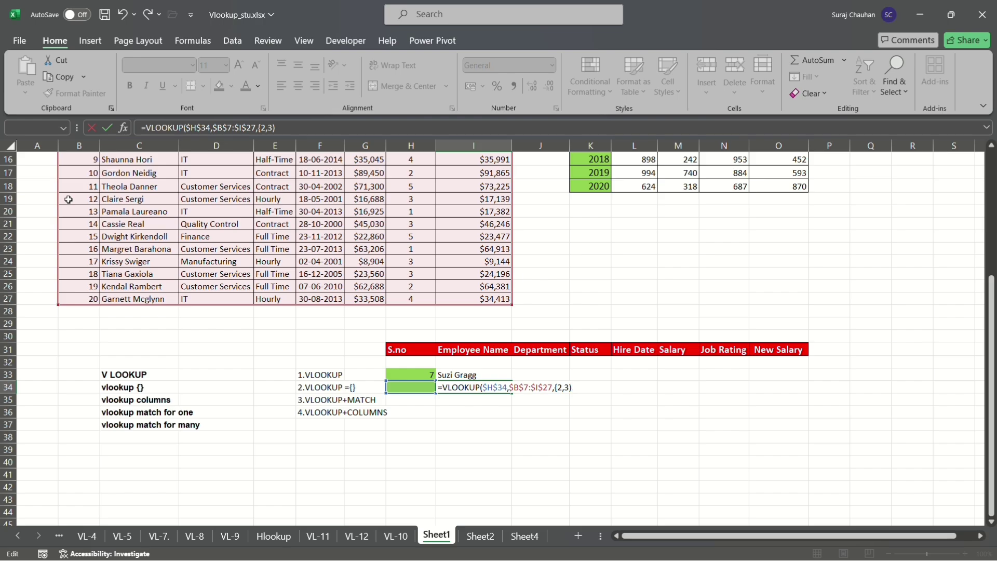
pyautogui.press('BackSpace')
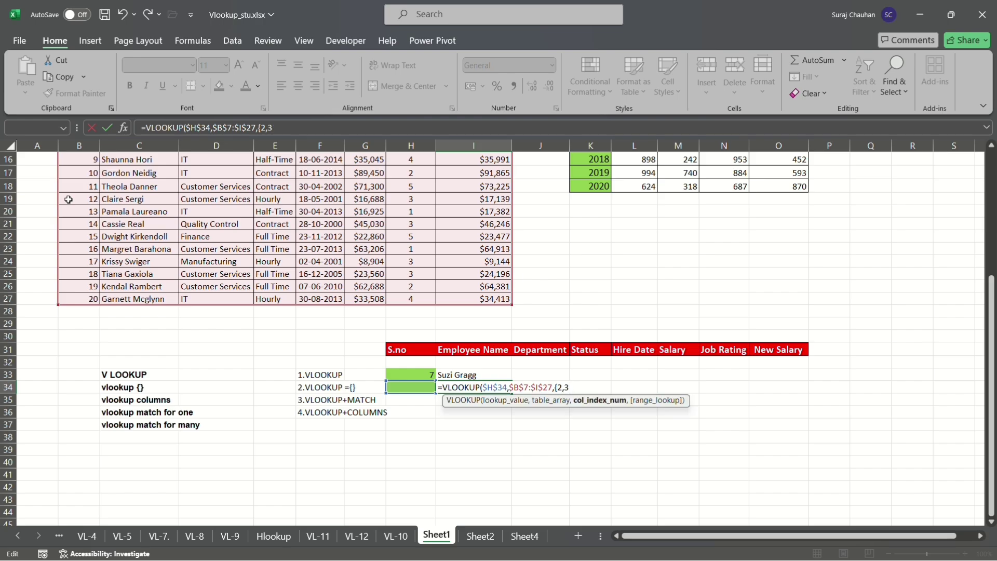
pyautogui.write(')')
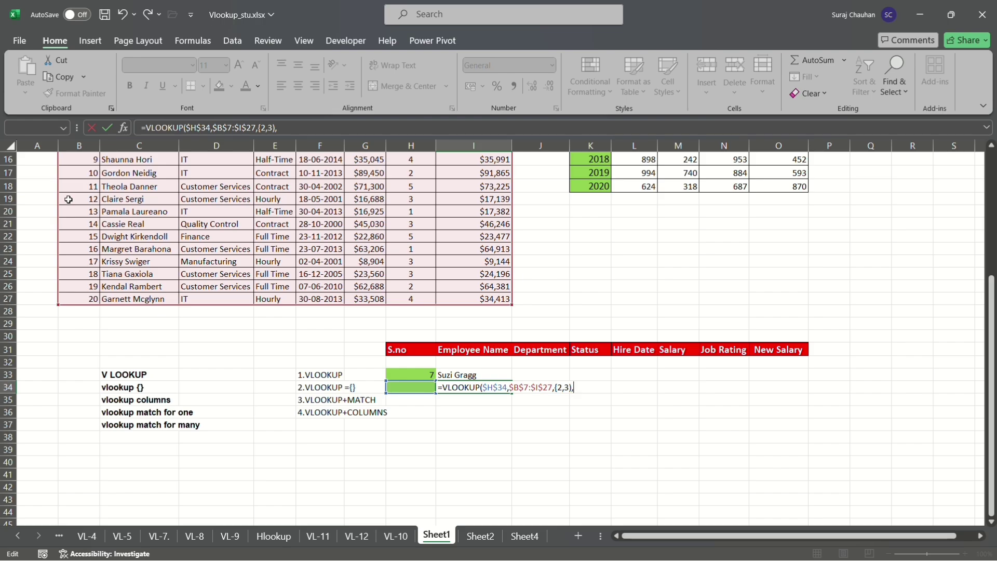
pyautogui.press('BackSpace')
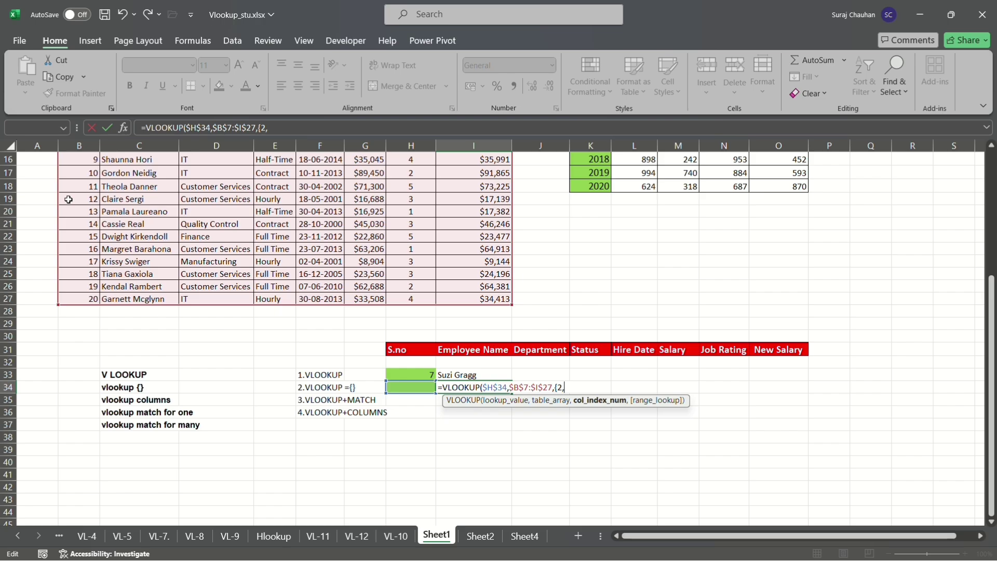
pyautogui.write(')')
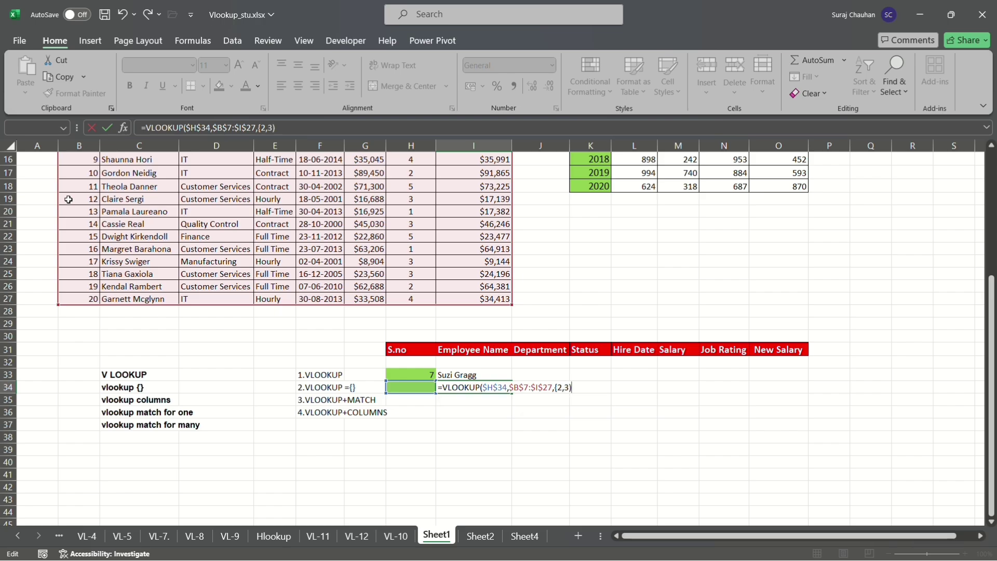
pyautogui.press('Return')
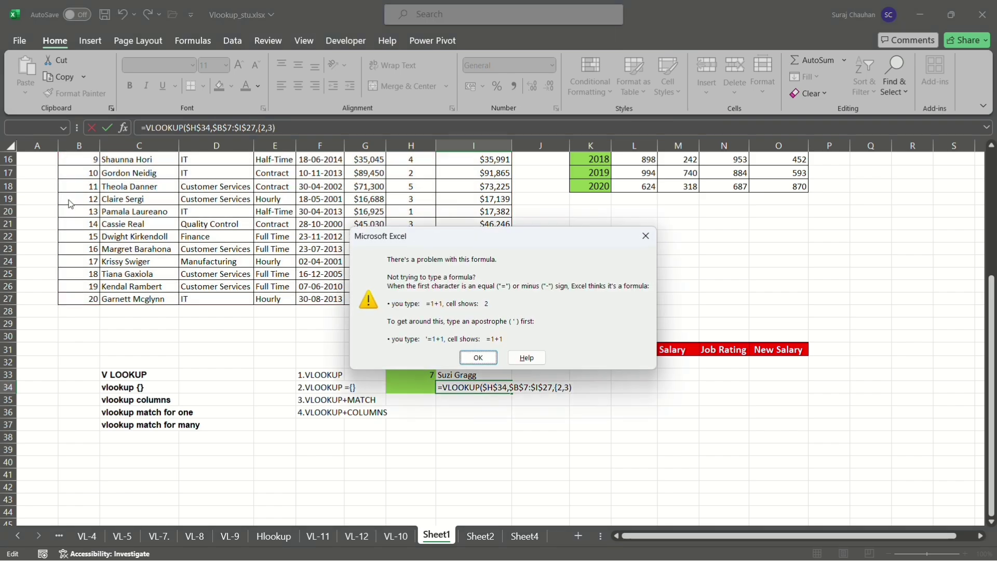
pyautogui.press('Return')
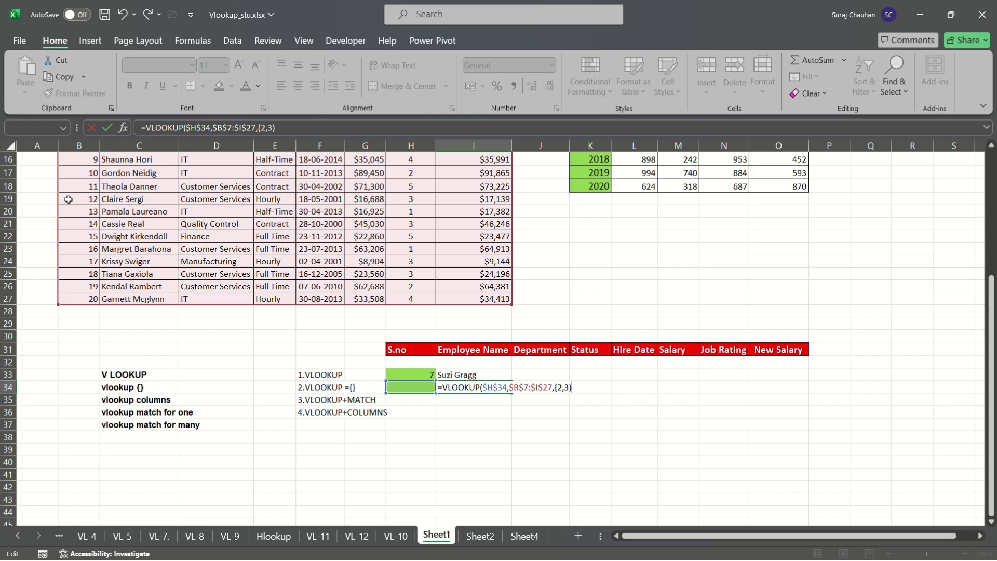
# Close the column index array as {2,3}, set the range lookup to FALSE for an exact match, and complete the VLOOKUP in I34.
pyautogui.press('BackSpace')
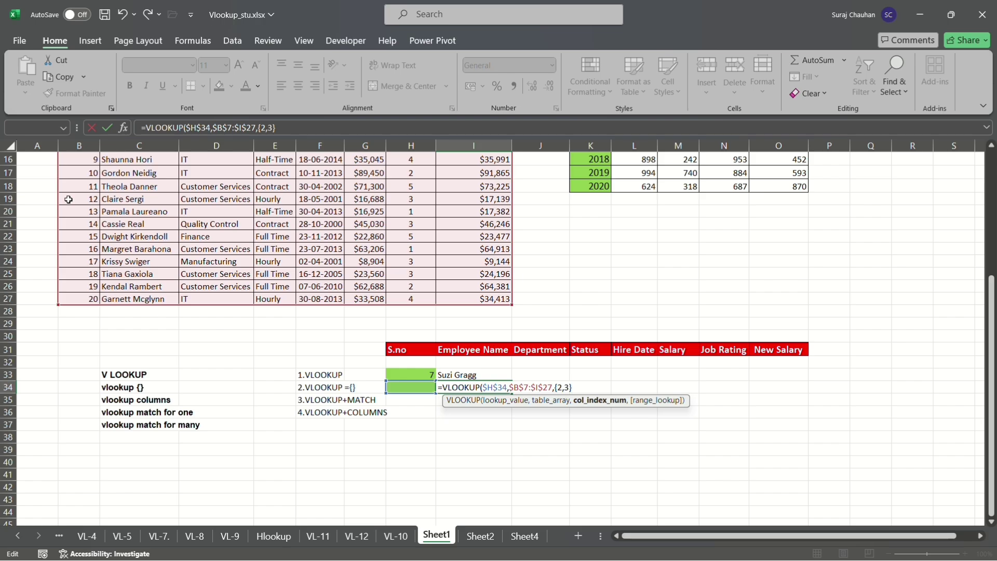
pyautogui.write(',')
pyautogui.press('Down')
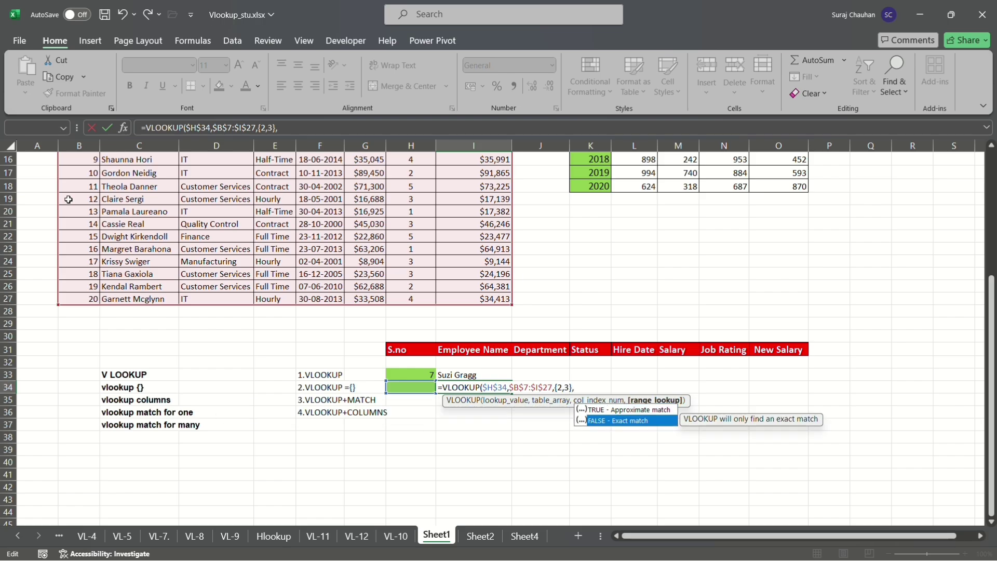
pyautogui.press('Tab')
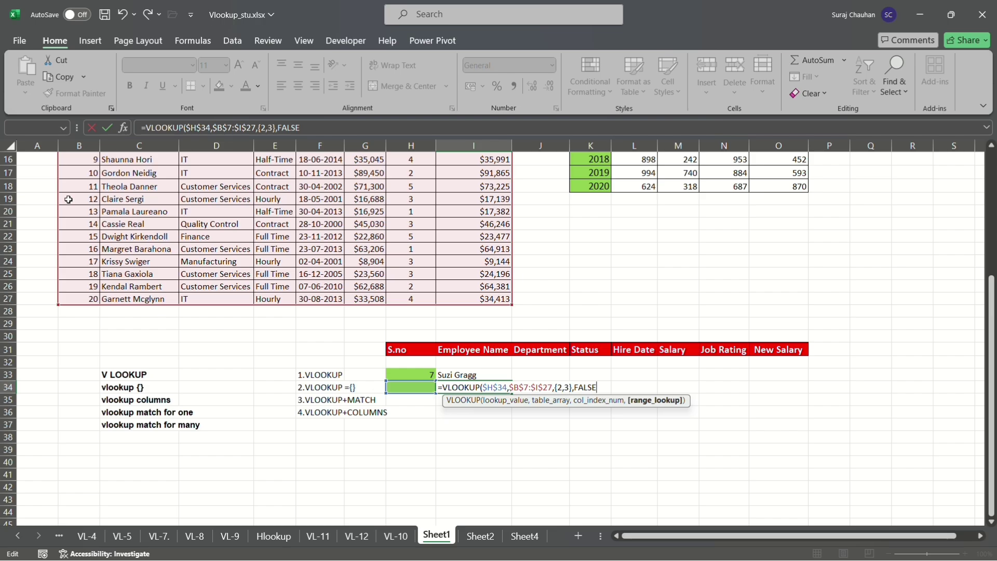
pyautogui.write(')')
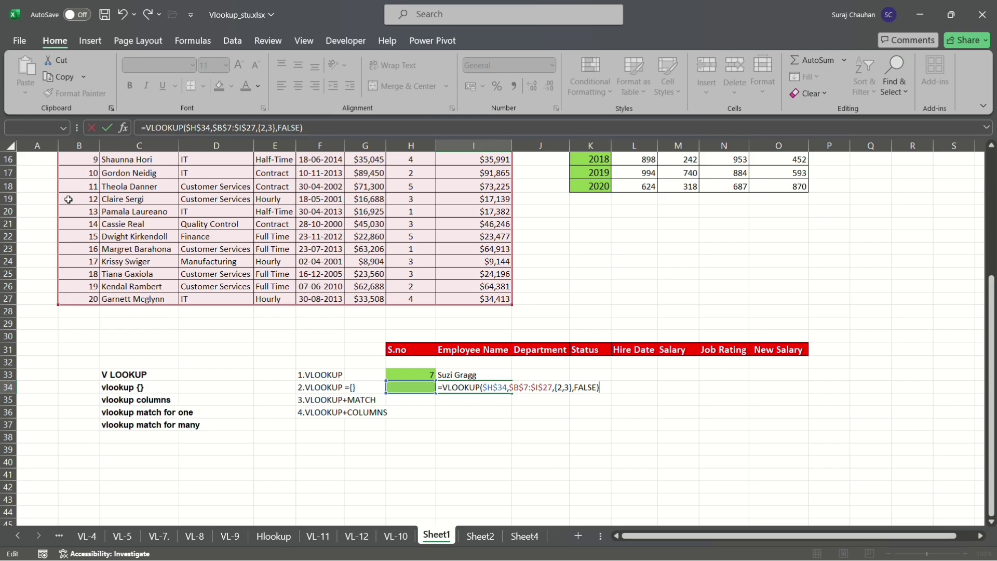
pyautogui.press('Return')
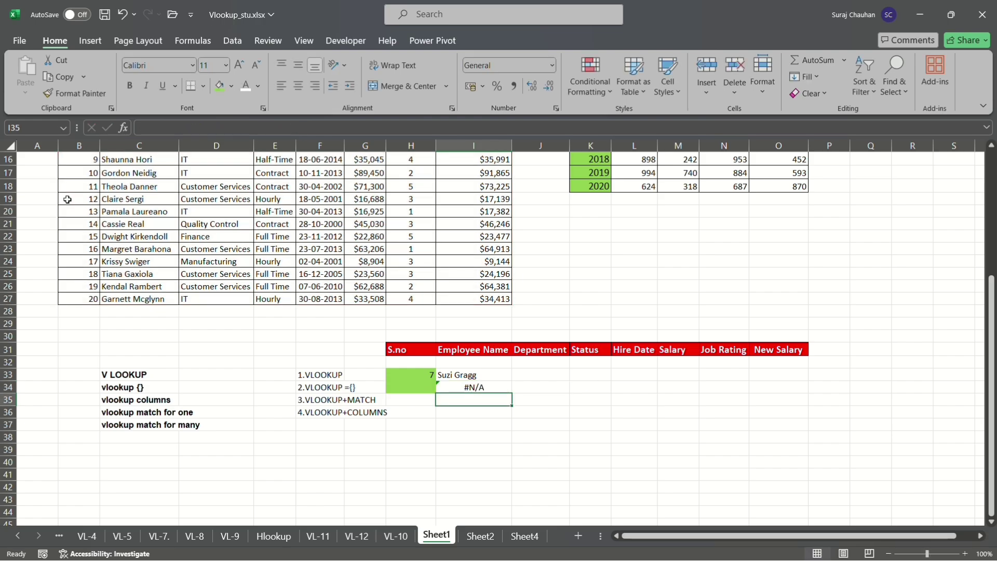
# Enter 7 as the S.no lookup value in the green cell H34.
pyautogui.click(412, 386)
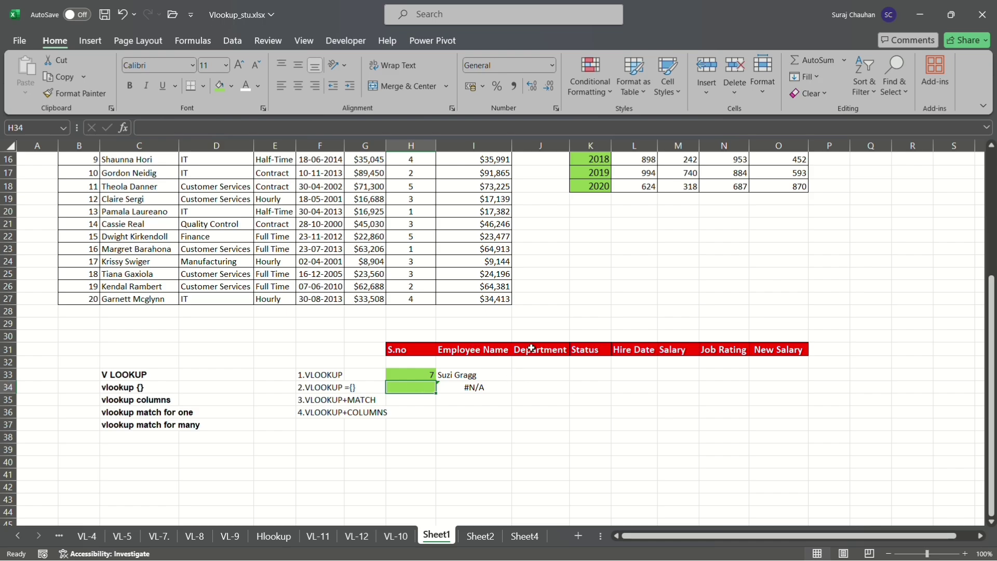
pyautogui.doubleClick(405, 387)
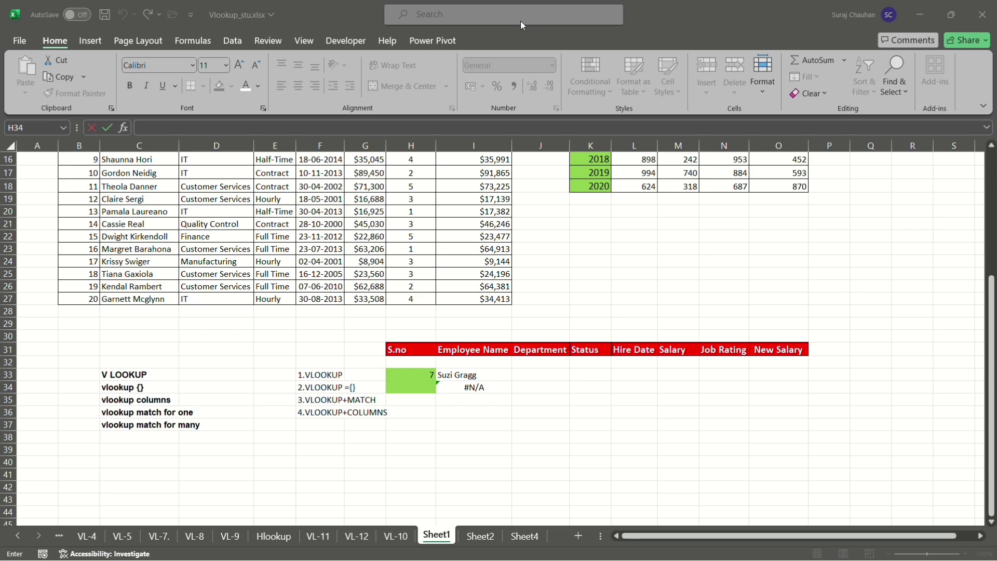
pyautogui.click(423, 388)
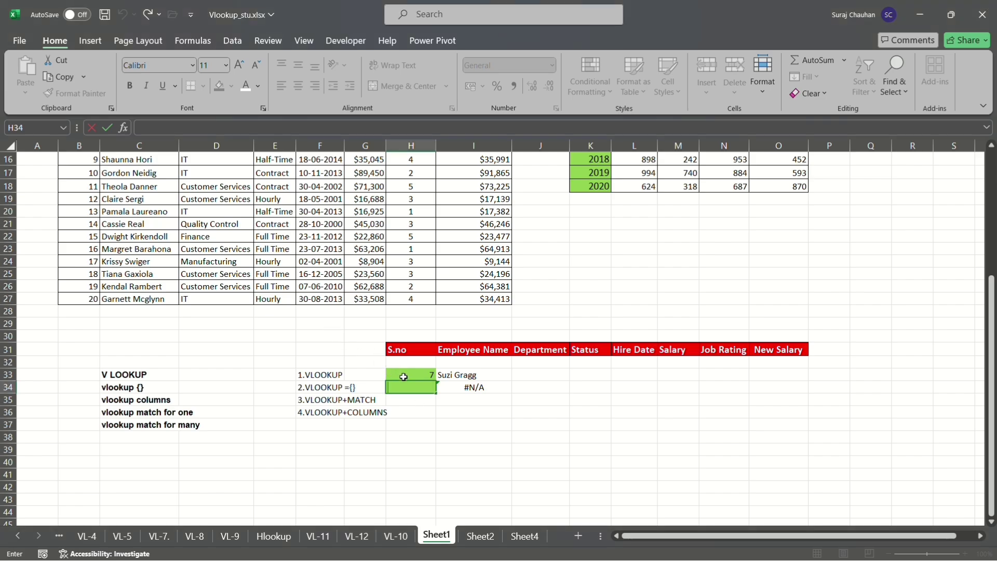
pyautogui.write('7')
pyautogui.press('Return')
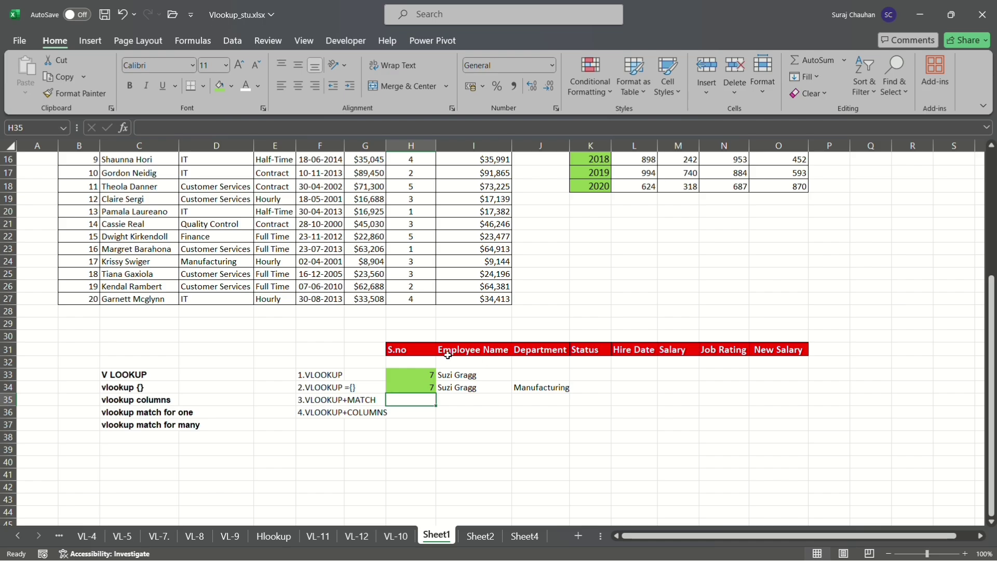
# Extend the column index array of the VLOOKUP in I34 to {2,3,4,5,6,7,8}.
pyautogui.doubleClick(505, 390)
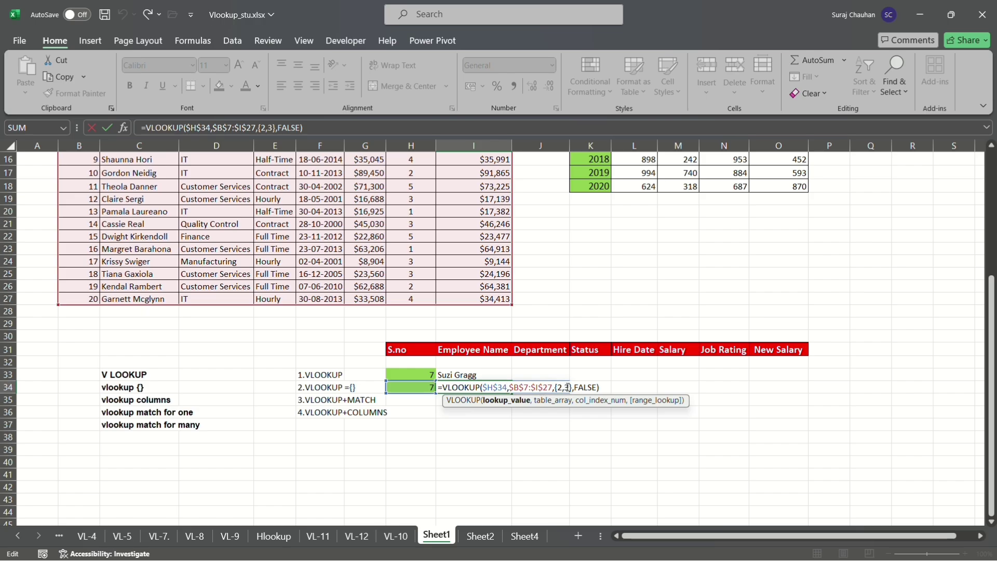
pyautogui.click(567, 387)
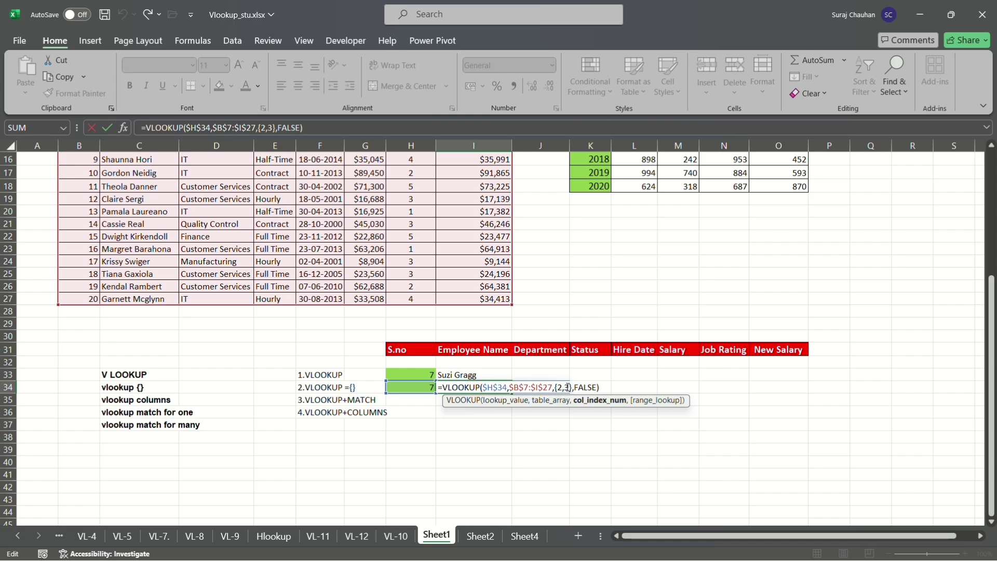
pyautogui.write(',4,6')
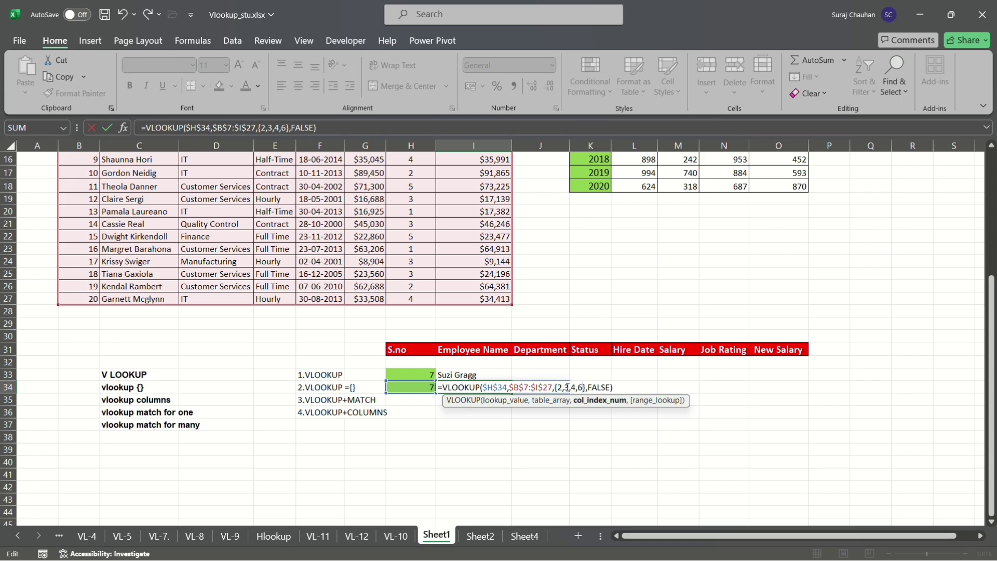
pyautogui.press('BackSpace')
pyautogui.write('5,6,7,8')
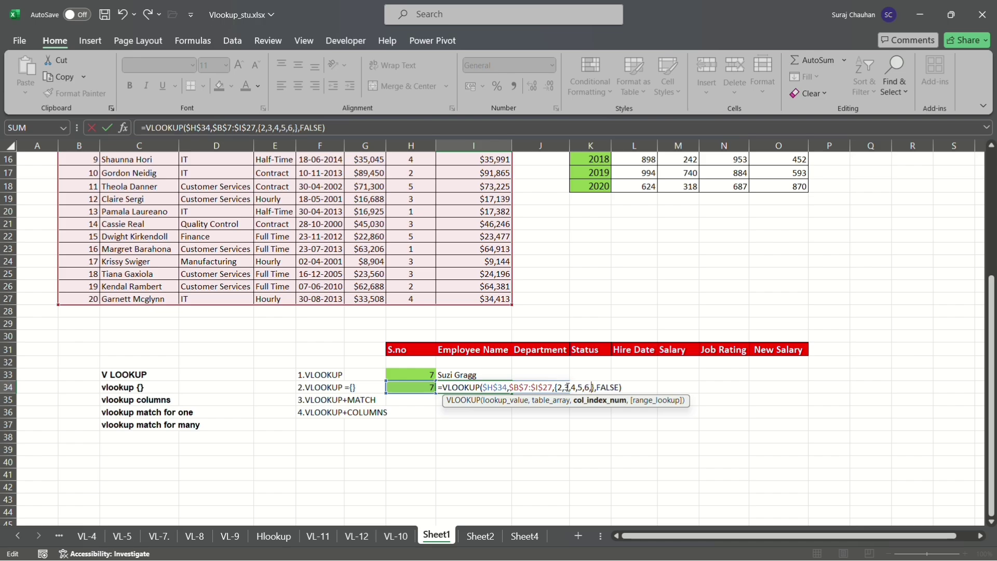
pyautogui.press('Return')
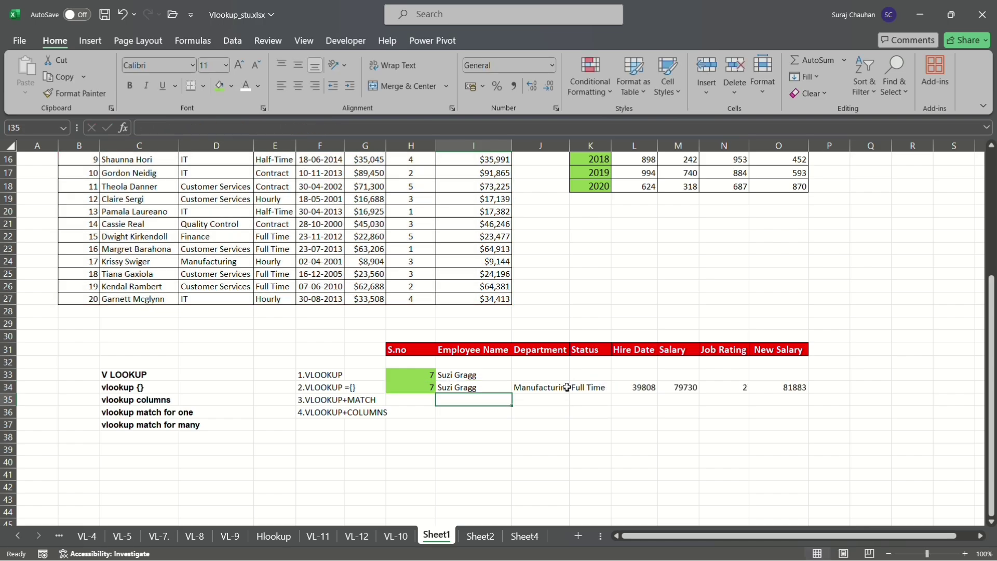
# Inspect the formulas behind the VLOOKUP results in I34 and J34.
pyautogui.click(563, 387)
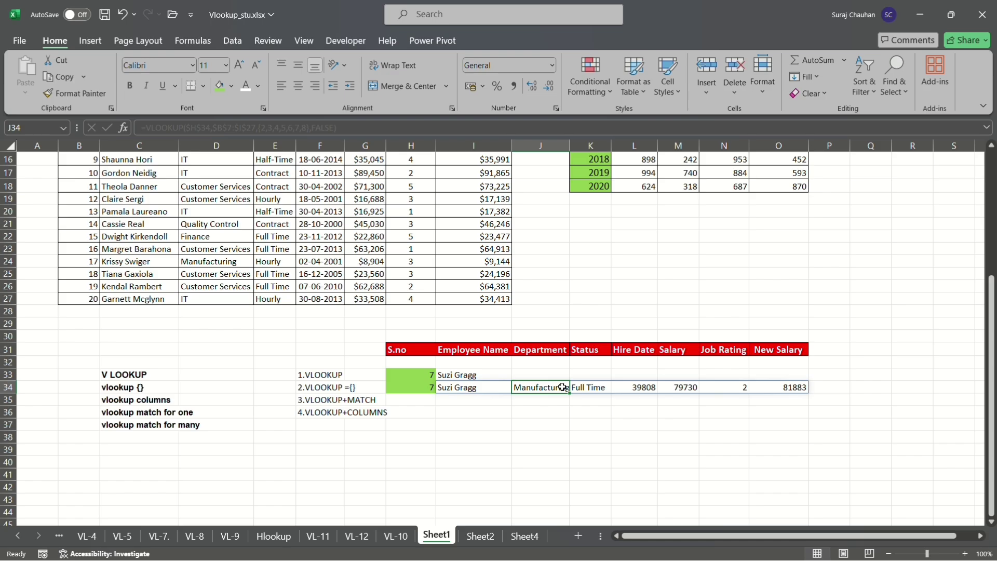
pyautogui.click(473, 388)
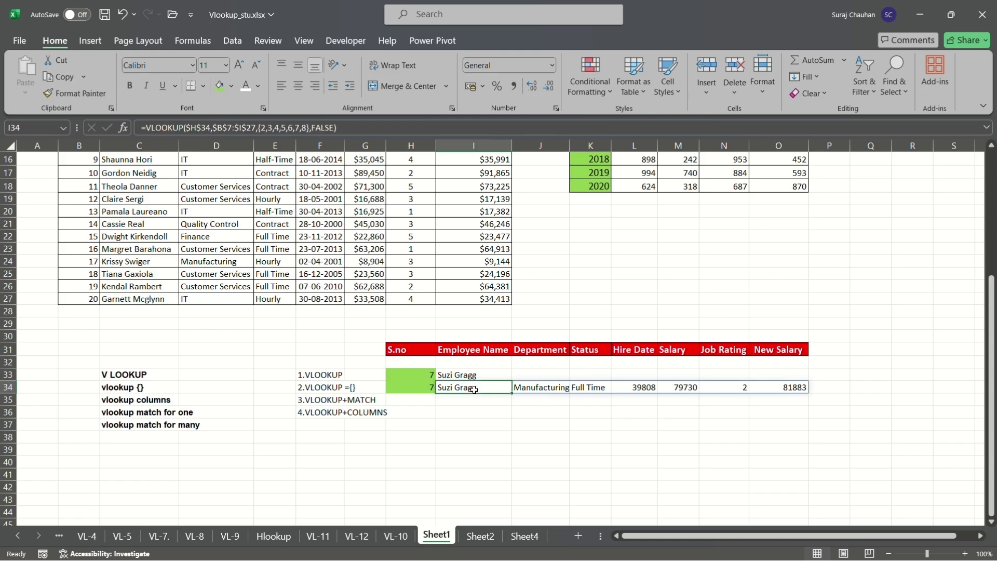
pyautogui.click(529, 393)
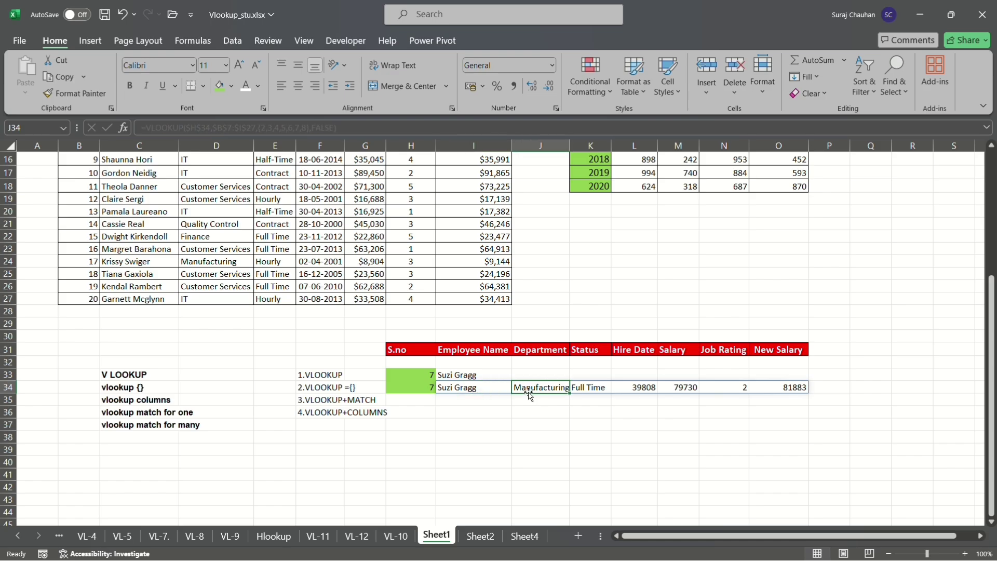
# Clear the array VLOOKUP from I34 and undo the deletion.
pyautogui.click(493, 384)
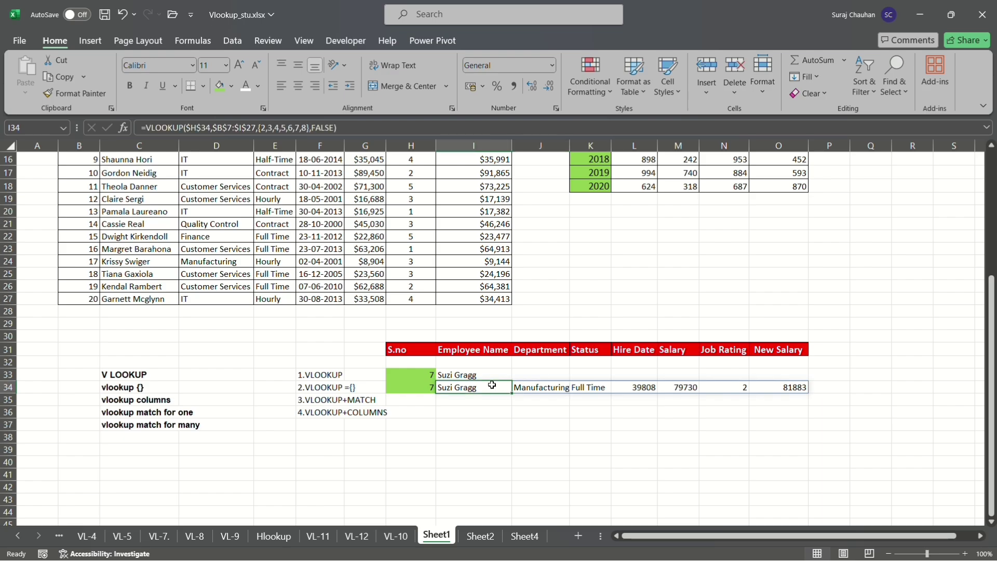
pyautogui.press('BackSpace')
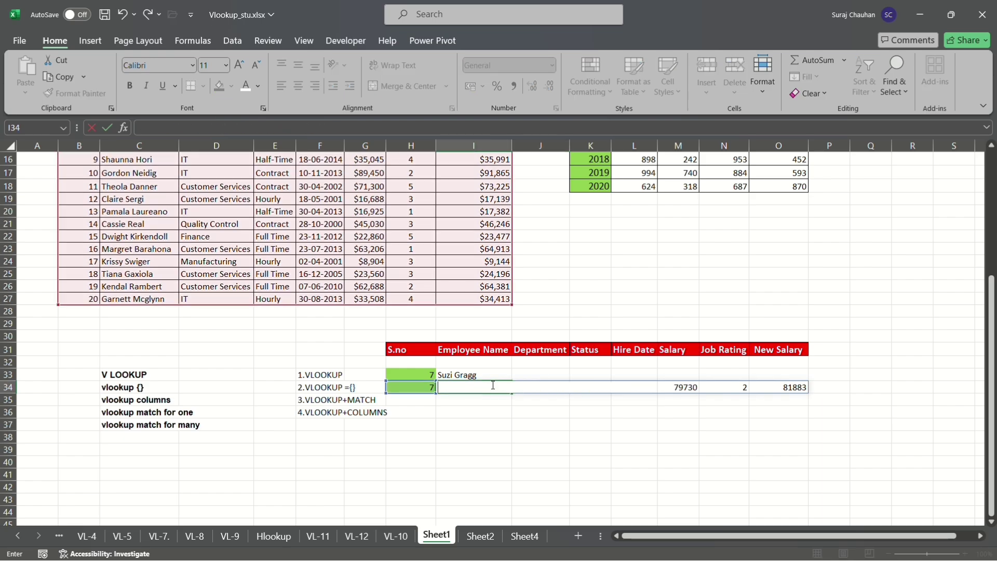
pyautogui.press('Return')
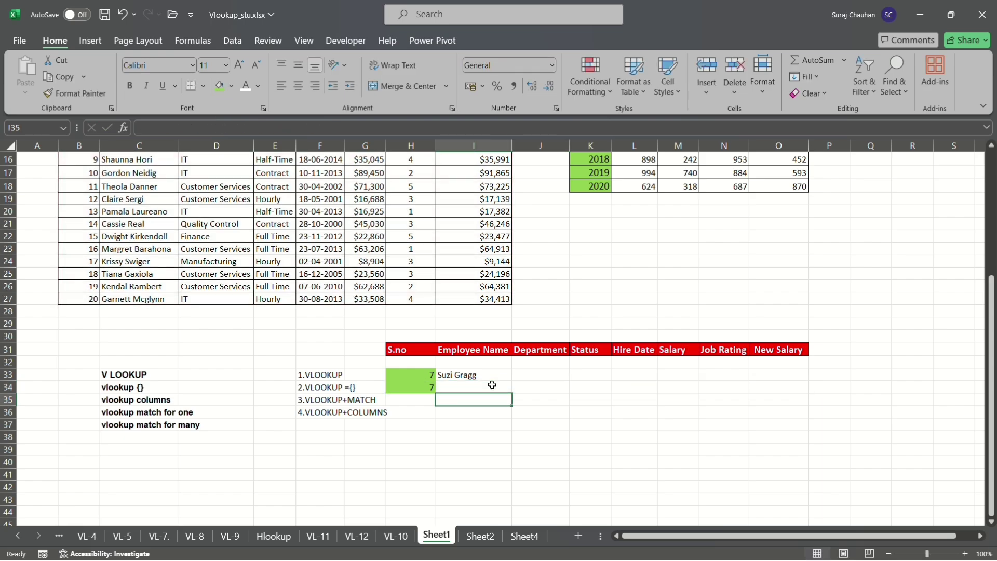
pyautogui.hotkey('ctrl', 'z')
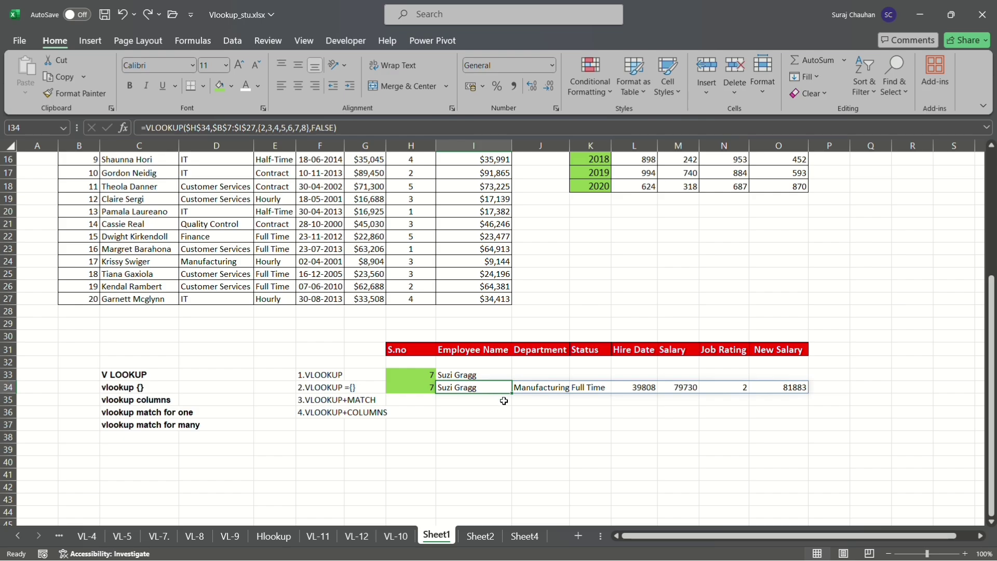
# Review the overview of VLOOKUP types on Sheet2 and return to Sheet1.
pyautogui.click(522, 421)
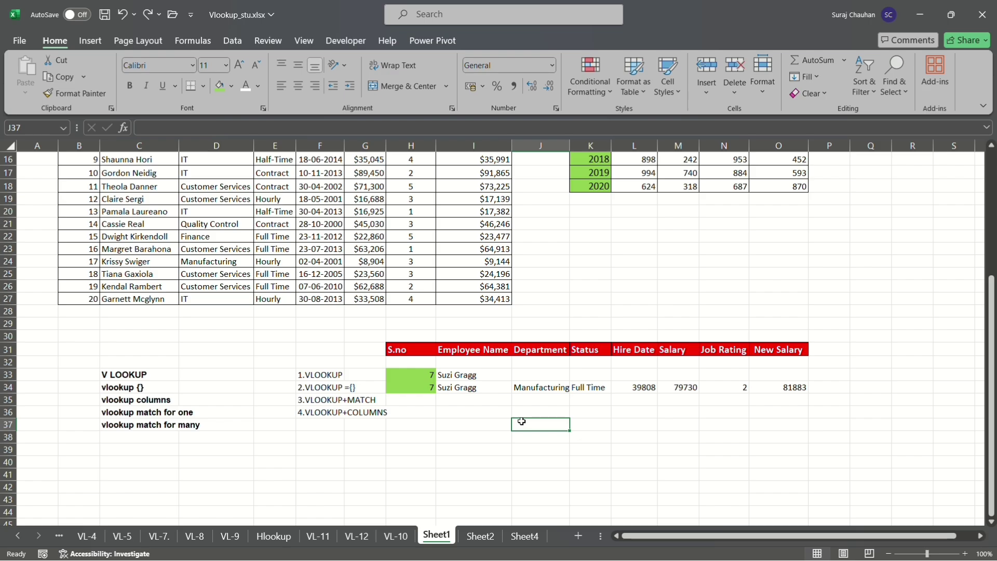
pyautogui.click(480, 536)
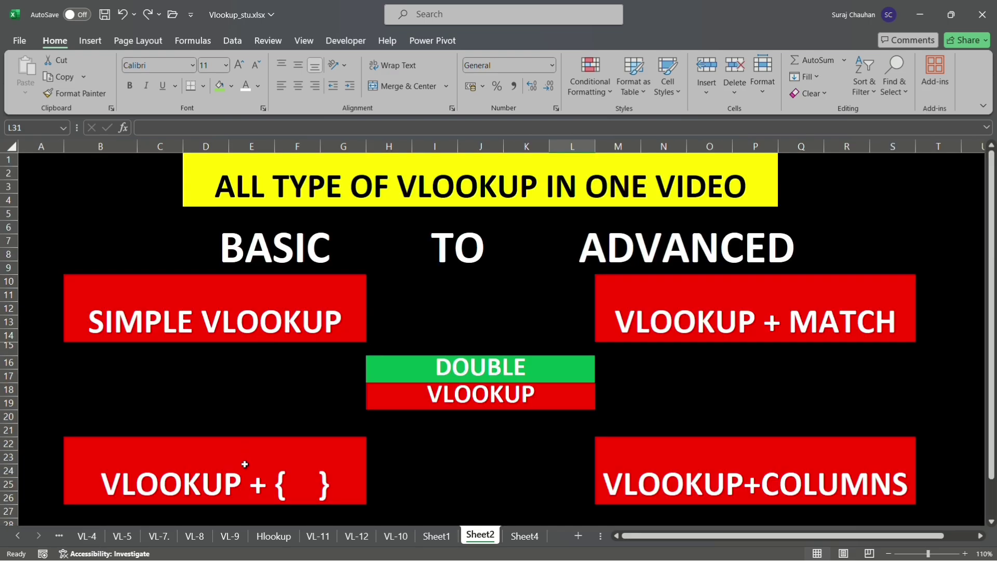
pyautogui.click(436, 536)
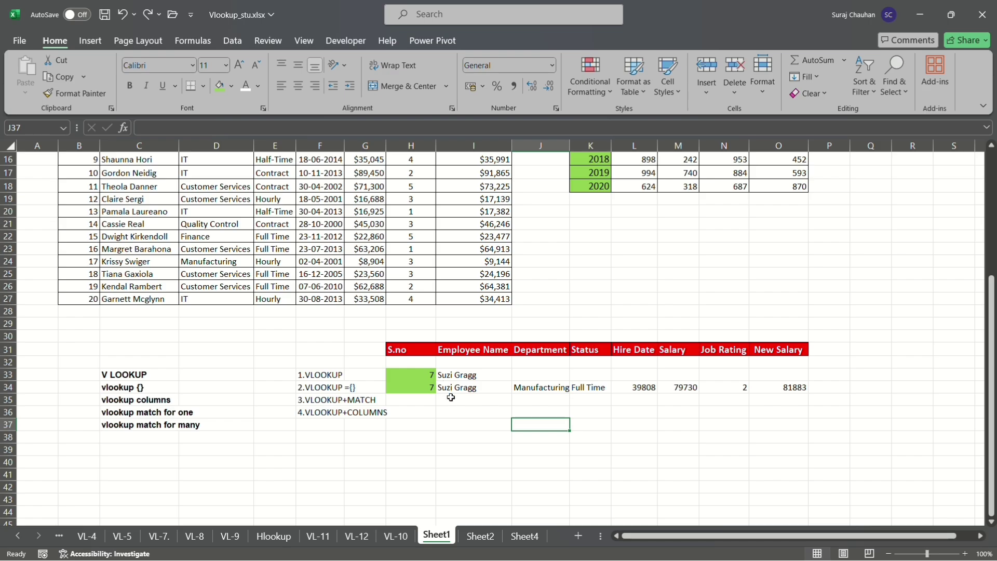
# Fill H35 with green and start a VLOOKUP in I35 with the absolute reference $H$35 as the lookup value.
pyautogui.click(424, 399)
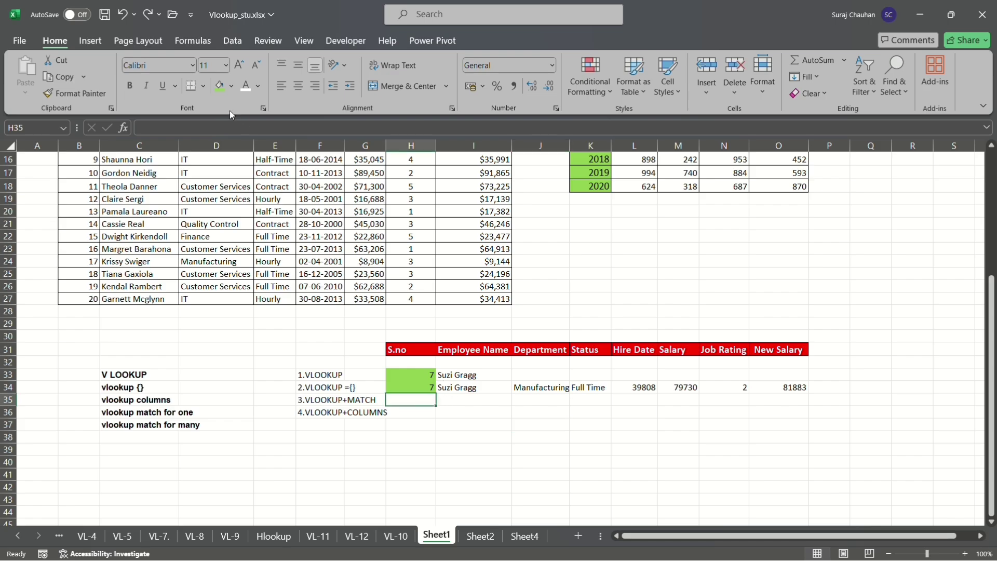
pyautogui.click(218, 85)
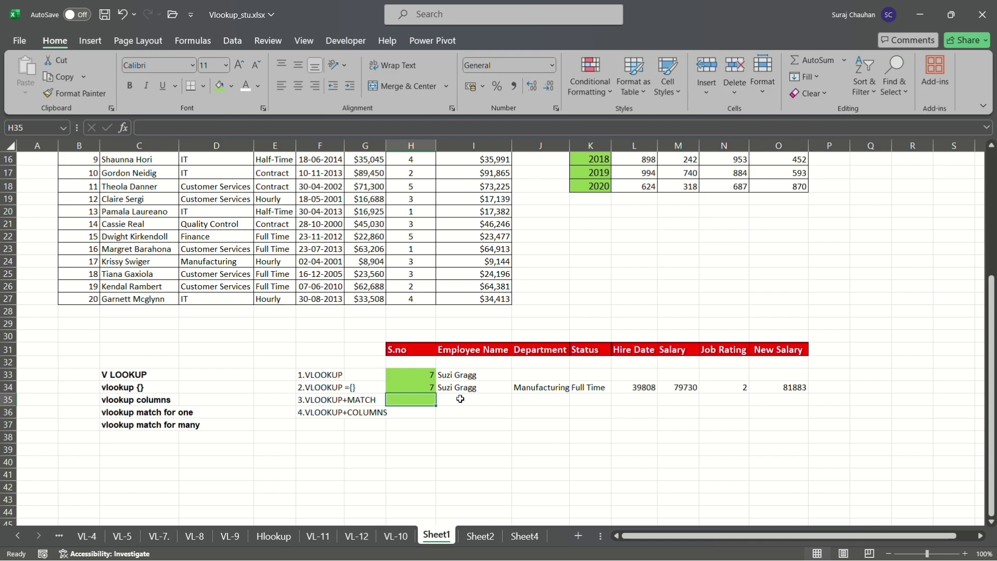
pyautogui.click(460, 399)
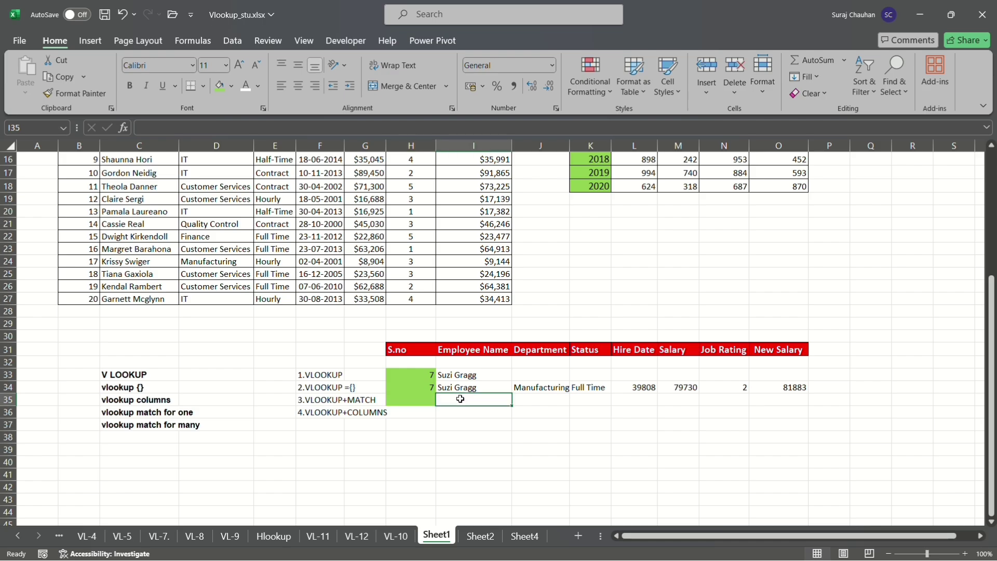
pyautogui.write('=vl')
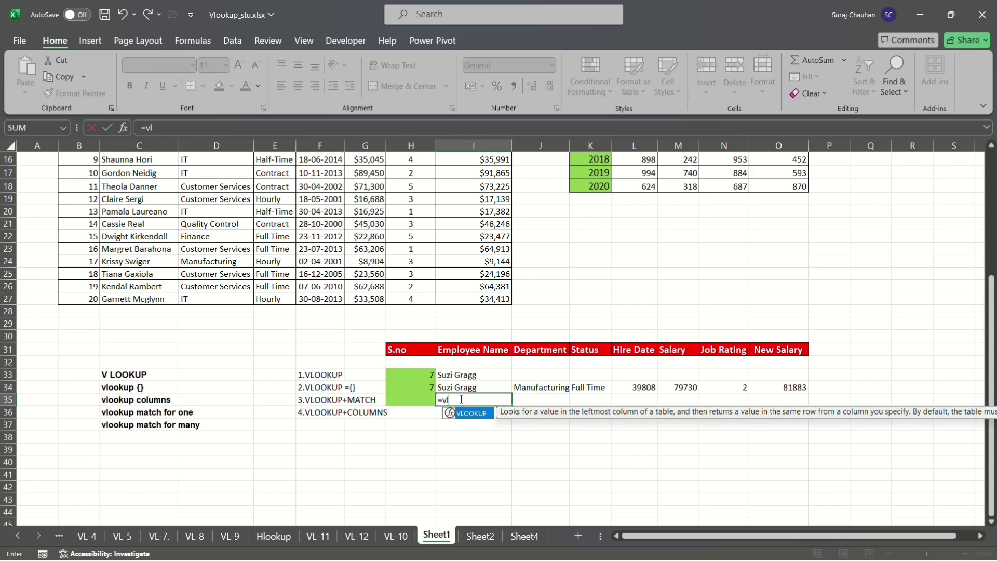
pyautogui.press('Tab')
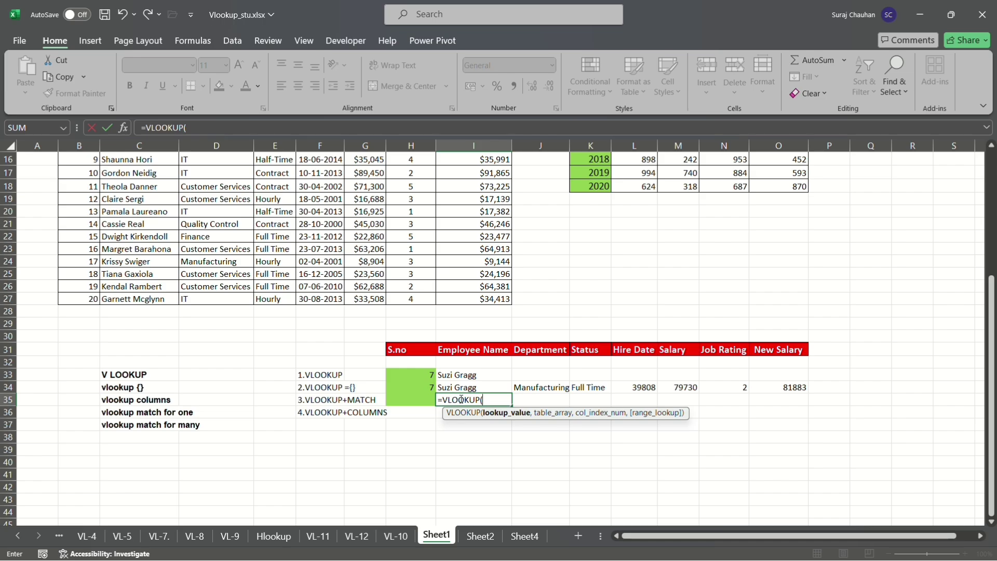
pyautogui.click(421, 399)
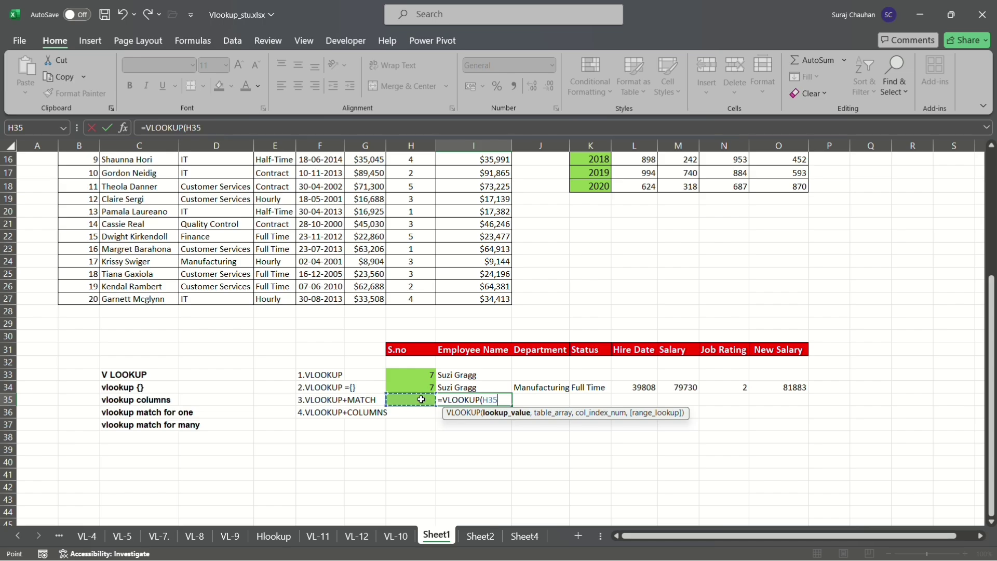
pyautogui.press('F4')
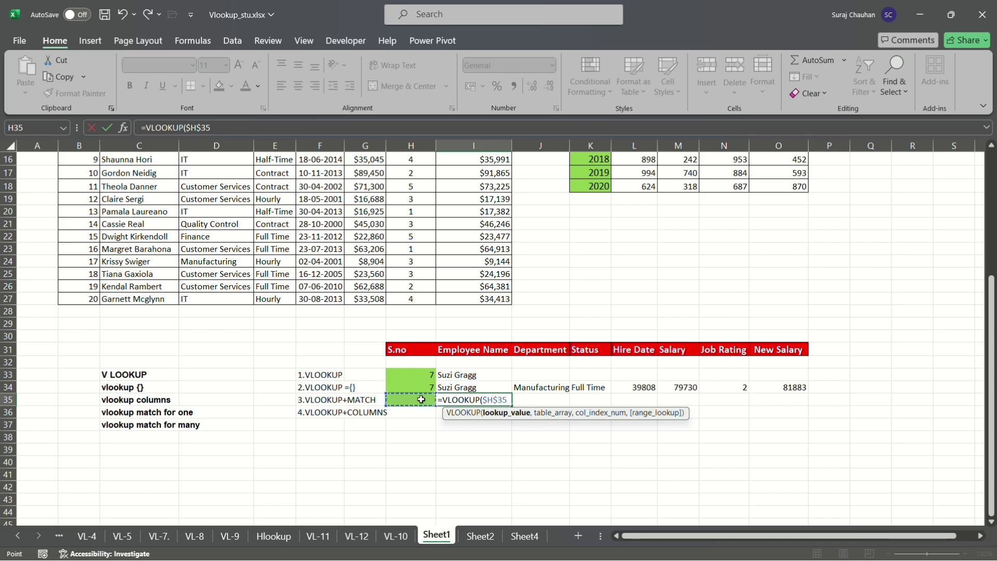
pyautogui.write(',')
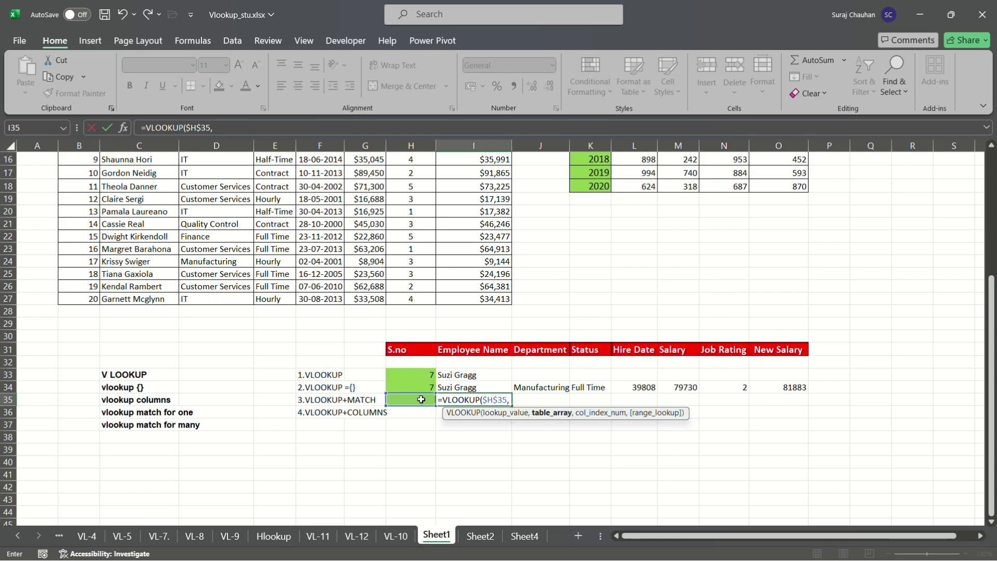
# Set the table array of the I35 VLOOKUP to the absolute employee table range $B$7:$I$27.
pyautogui.scroll(4, 247, 292)
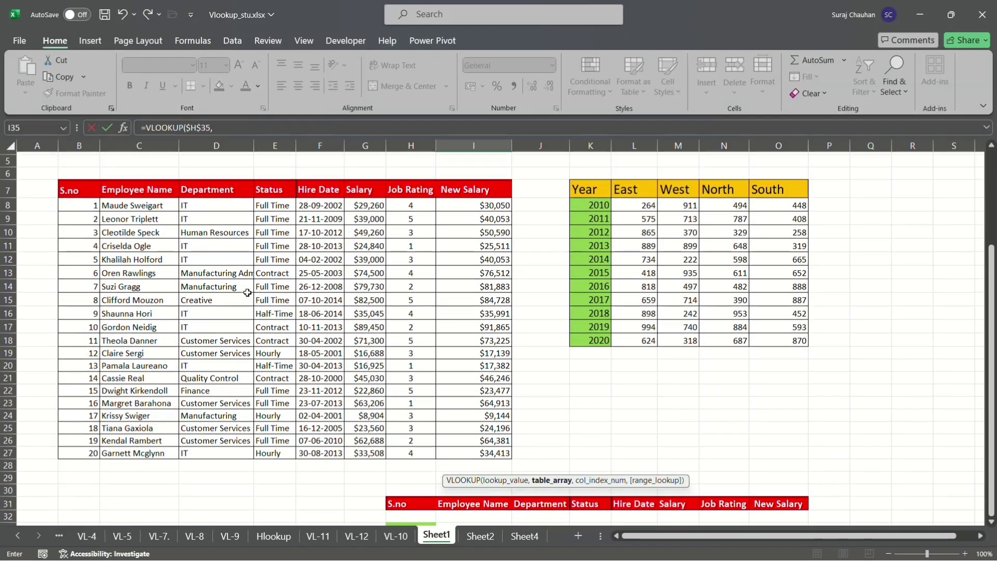
pyautogui.click(97, 190)
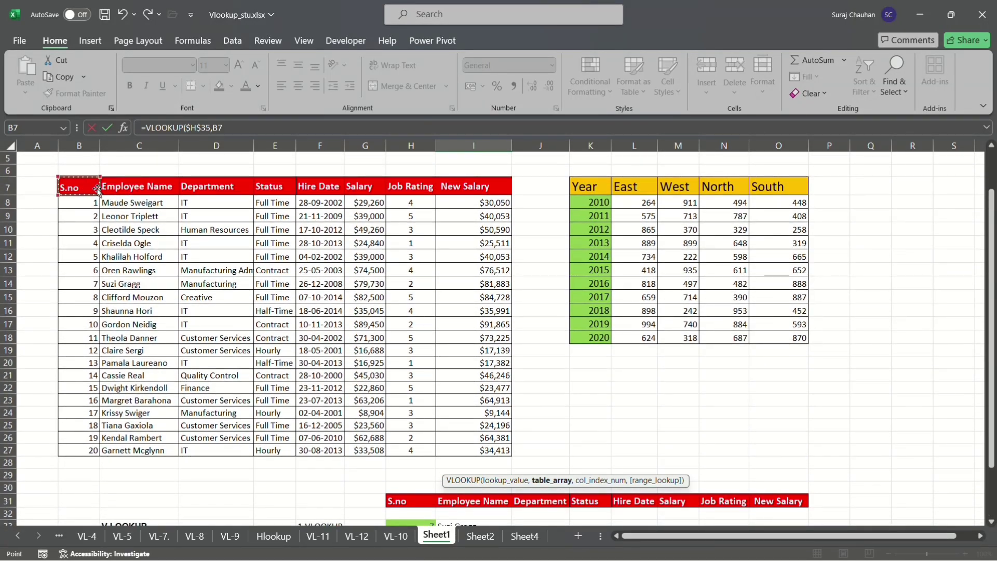
pyautogui.hotkey('ctrl', 'shift', 'Right')
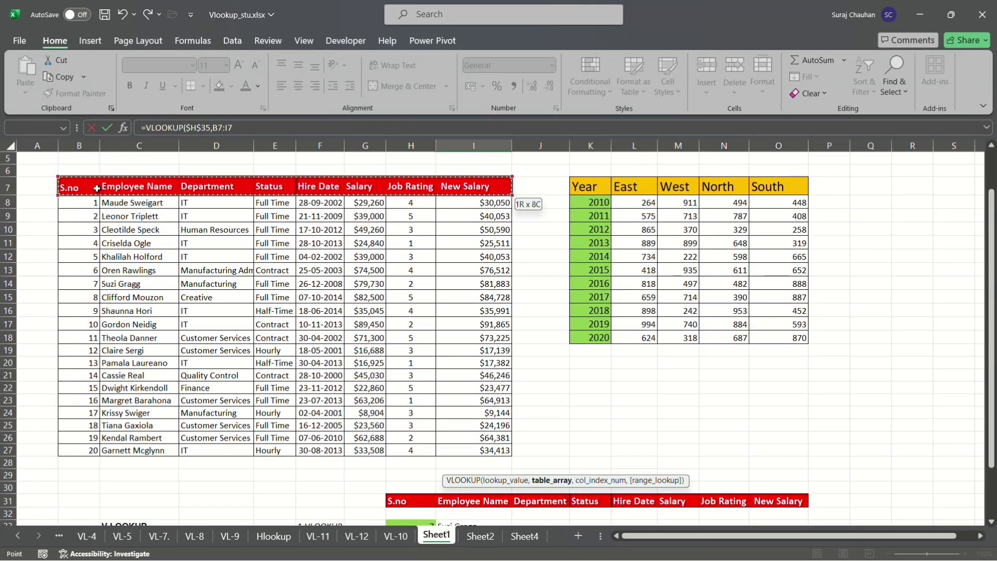
pyautogui.hotkey('ctrl', 'shift', 'Down')
pyautogui.scroll(-4, 98, 190)
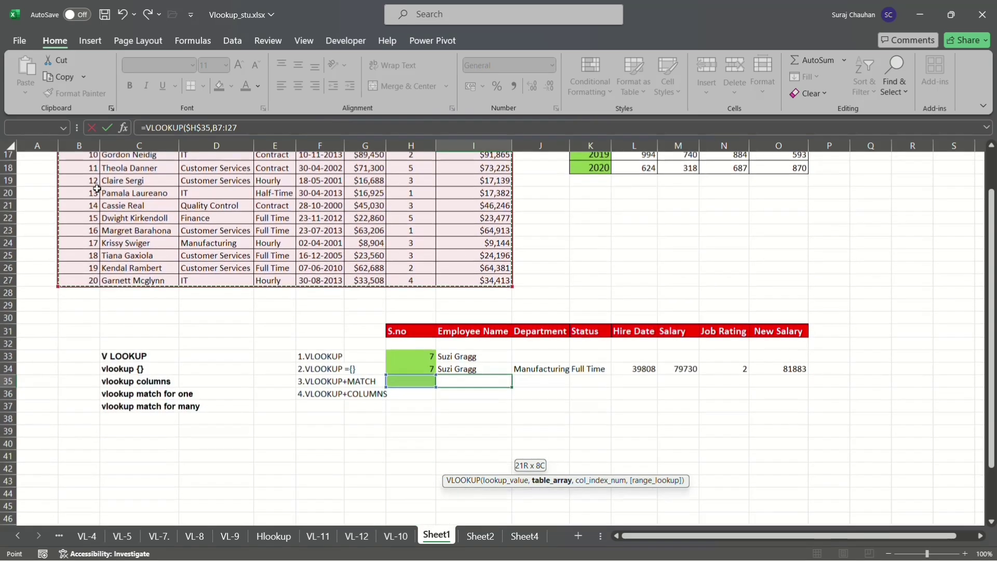
pyautogui.press('F4')
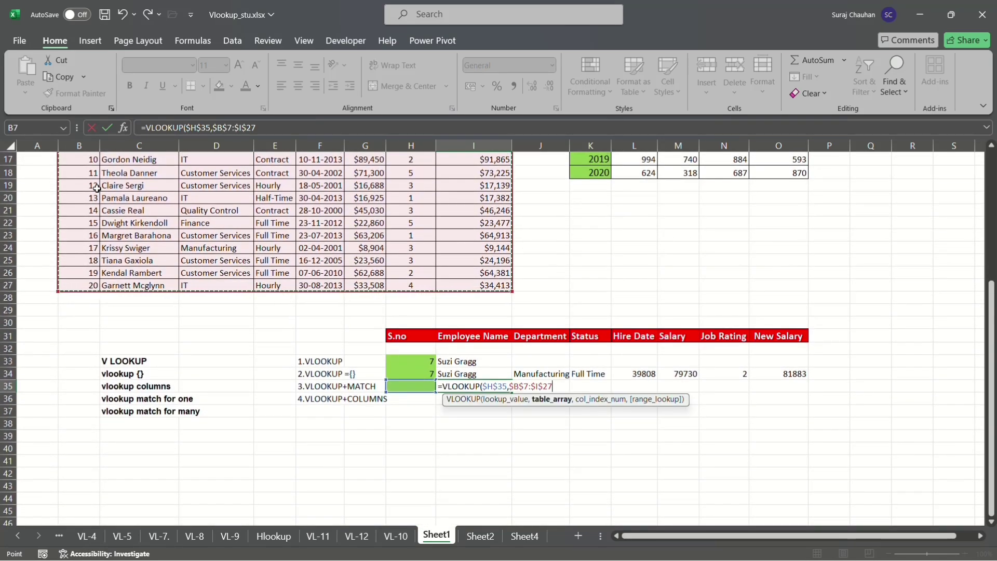
pyautogui.write(',')
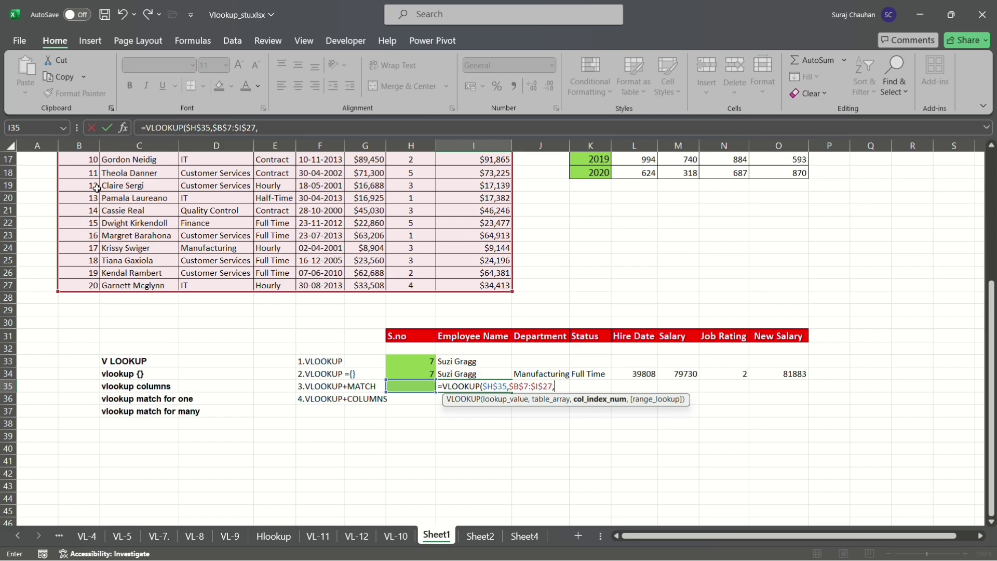
# Nest a MATCH function as the column index in I35, with the absolute header range $I$31:$O$31 as its lookup value.
pyautogui.write('match')
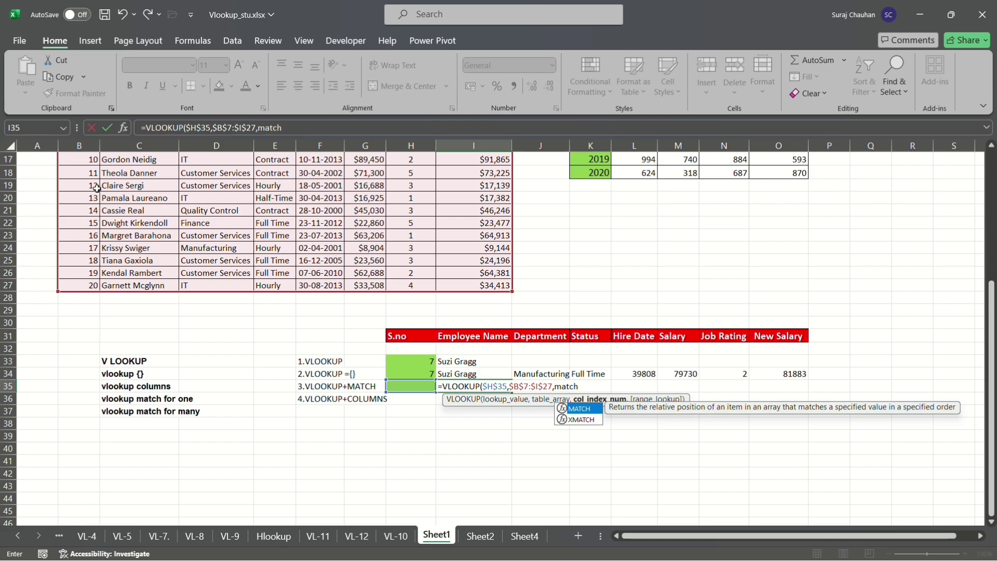
pyautogui.press('Tab')
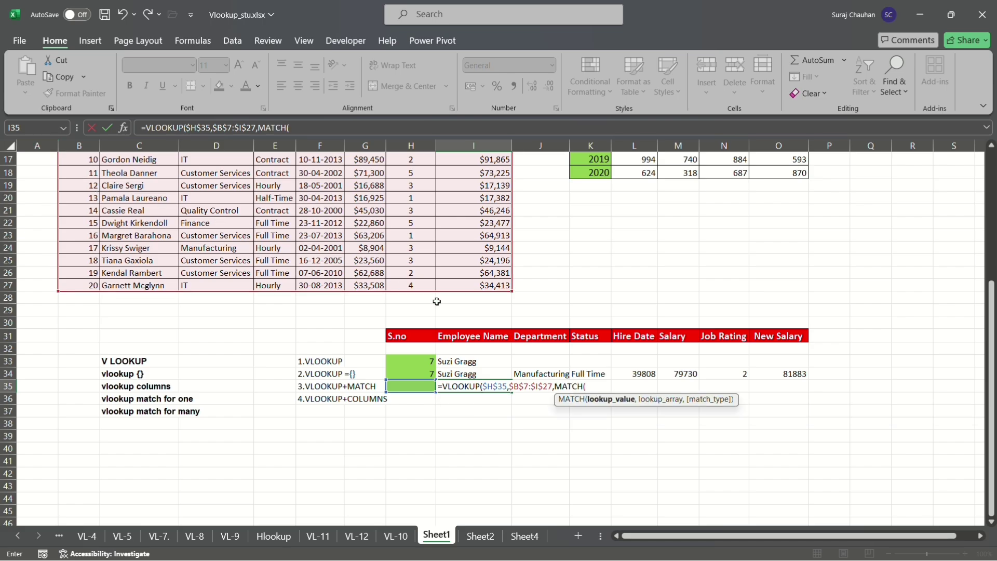
pyautogui.click(464, 337)
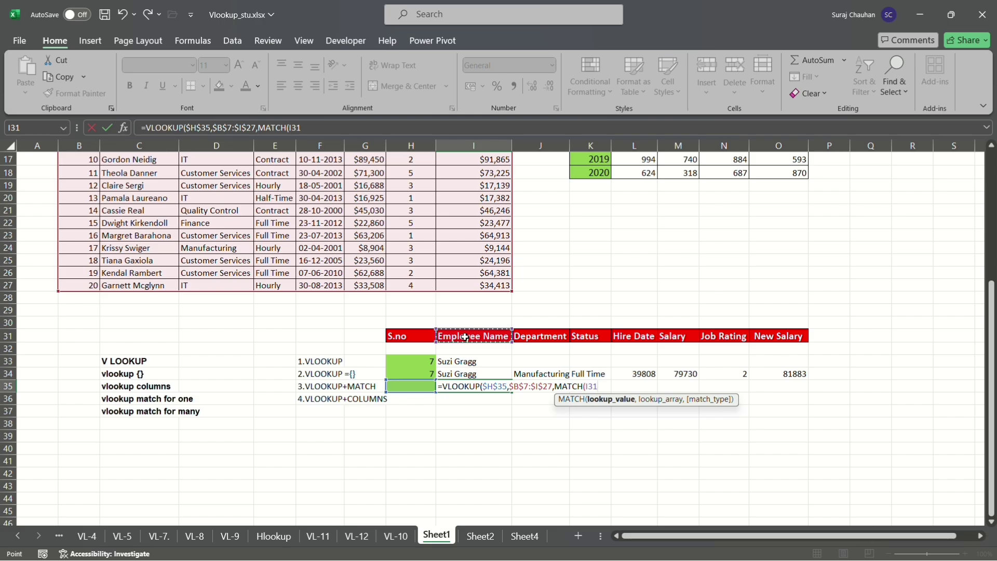
pyautogui.hotkey('ctrl', 'shift', 'Right')
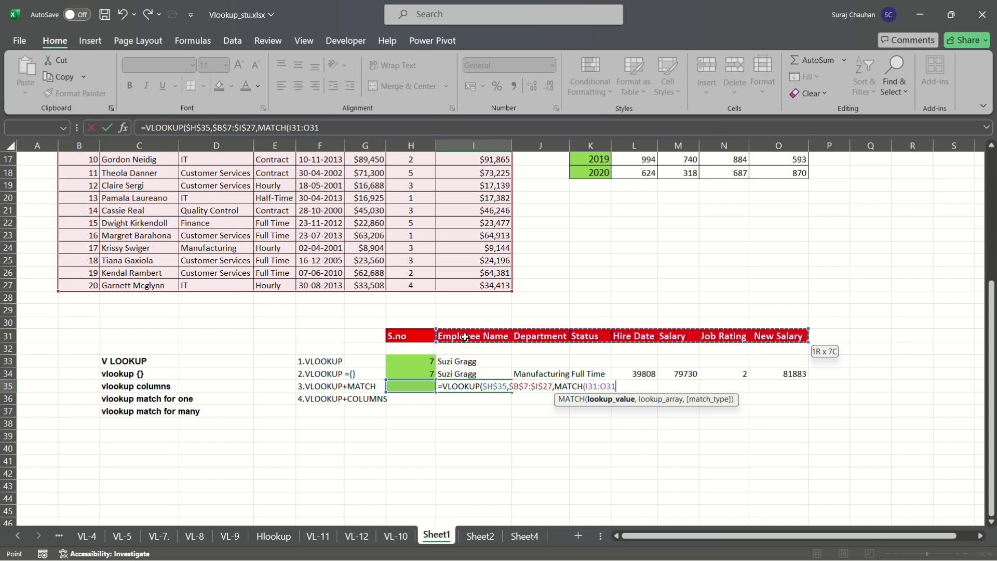
pyautogui.press('F4')
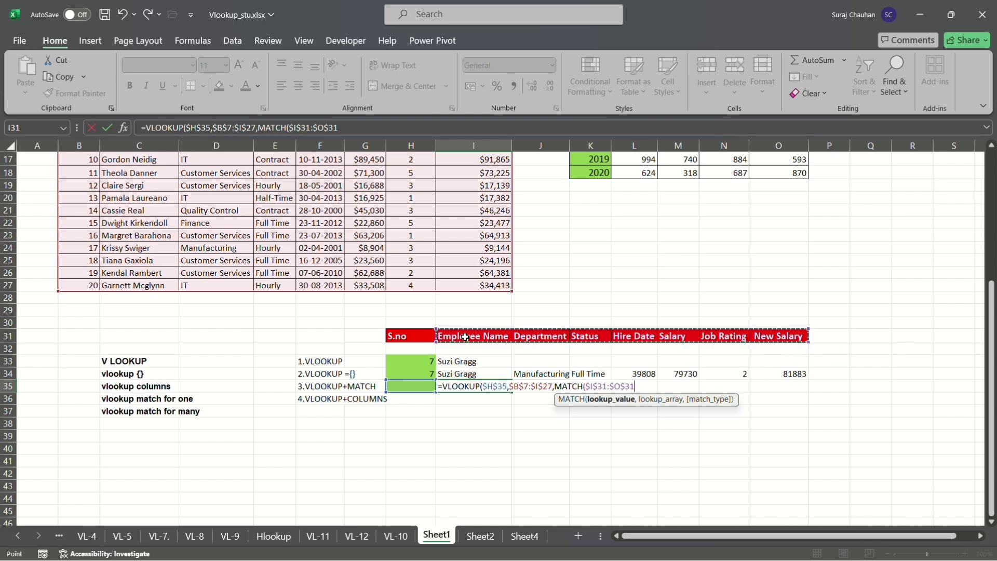
pyautogui.write(',')
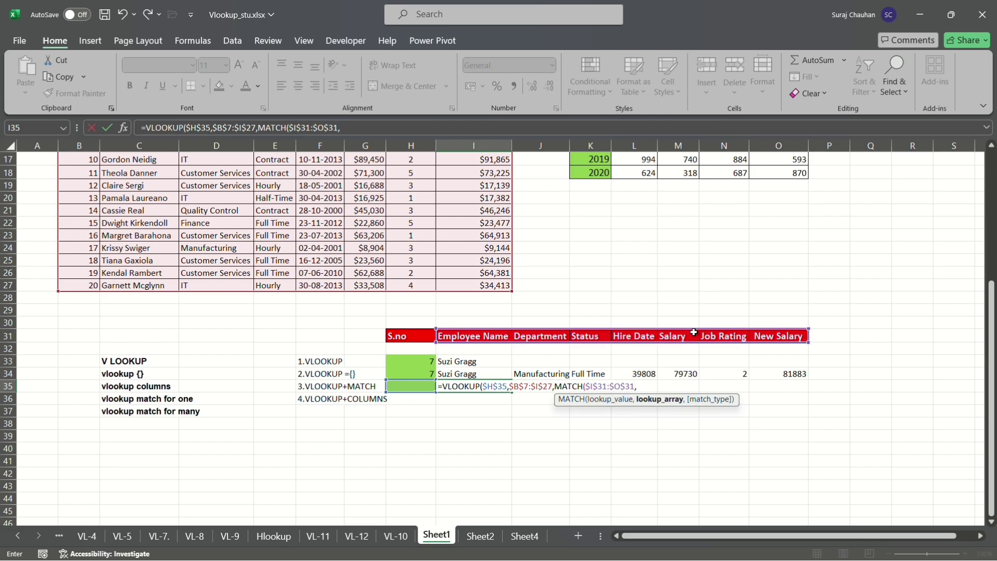
# Set the lookup array of the MATCH in I35 to the absolute employee table header range $B$7:$I$7.
pyautogui.scroll(5, 397, 341)
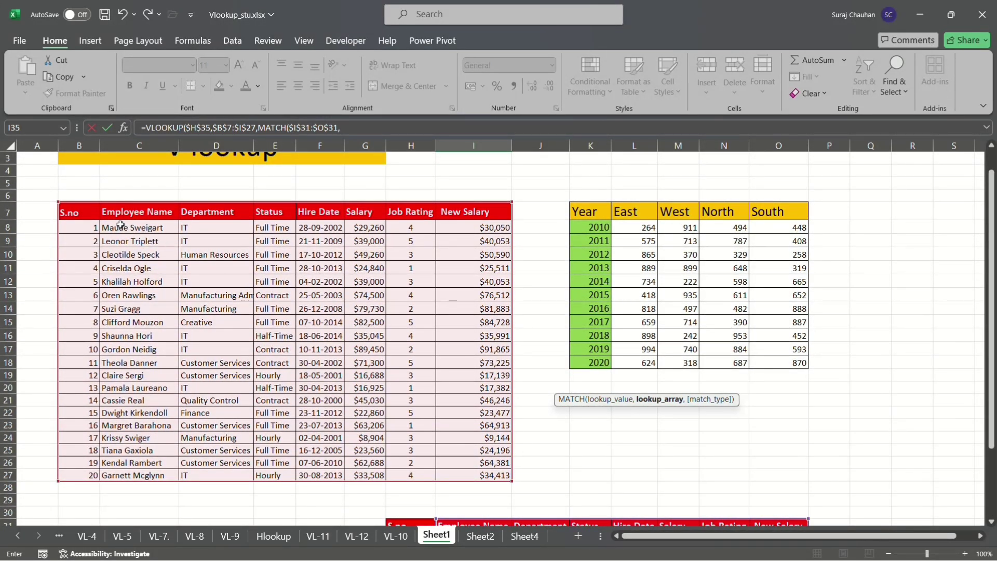
pyautogui.click(89, 214)
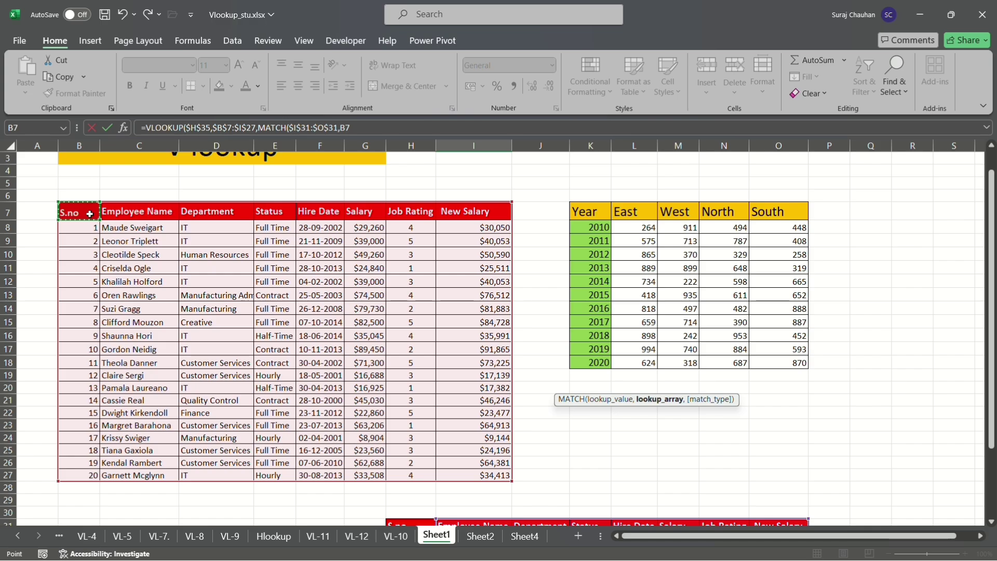
pyautogui.hotkey('ctrl', 'shift', 'Right')
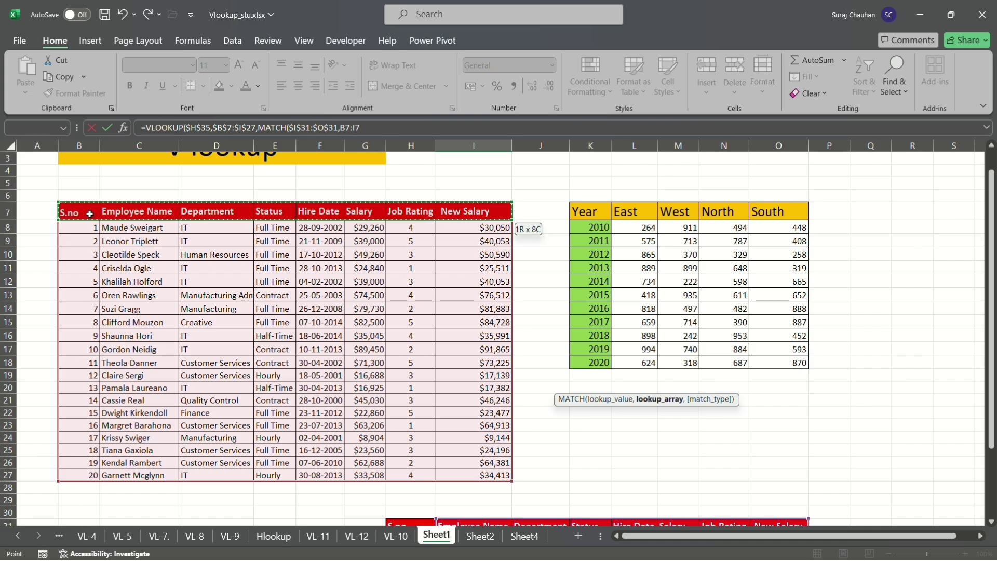
pyautogui.scroll(-5, 89, 214)
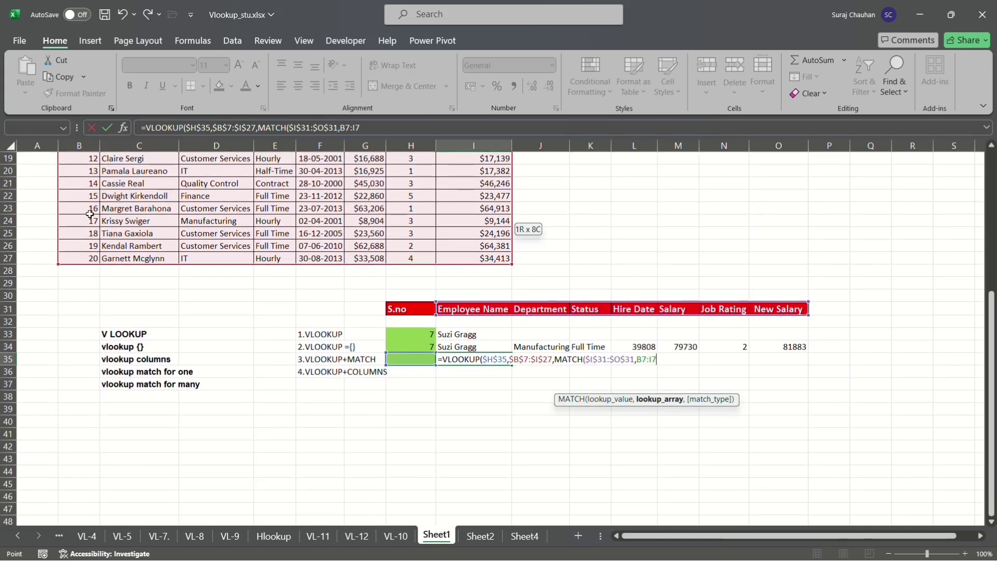
pyautogui.press('F4')
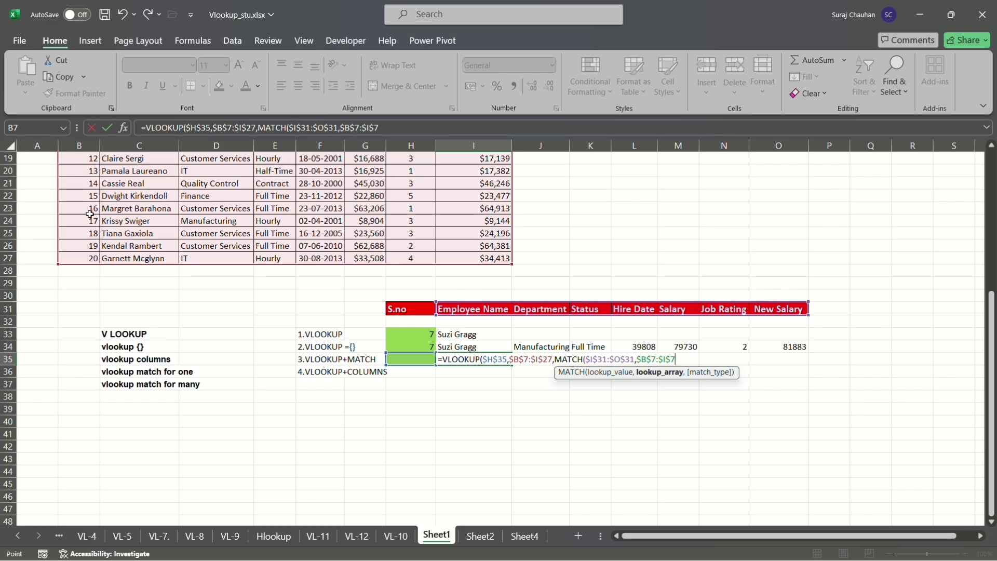
pyautogui.write(',')
# Set the MATCH type in I35 to exact match (0) and complete the formula, accepting the suggested closing-parenthesis correction.
pyautogui.press('Down')
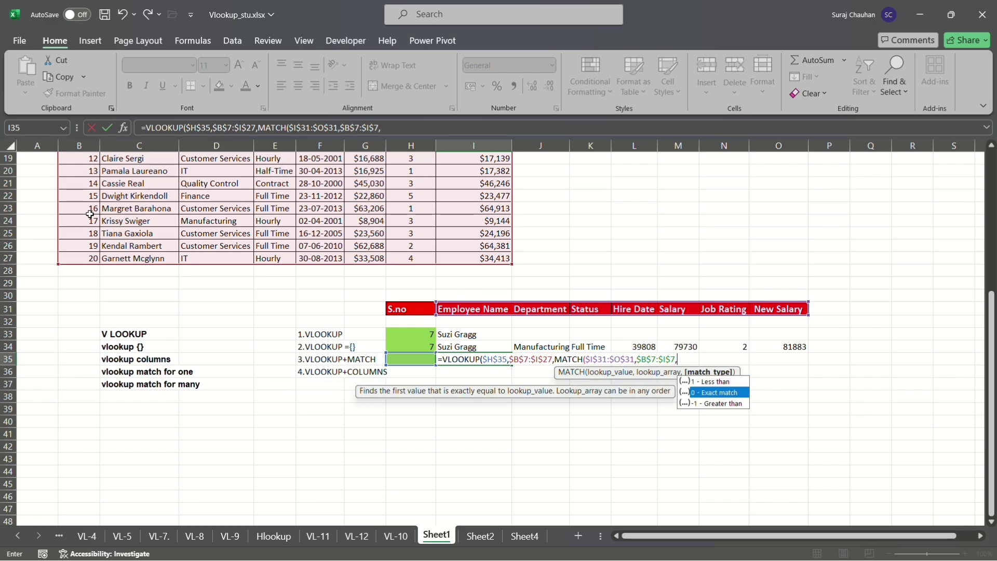
pyautogui.press('Tab')
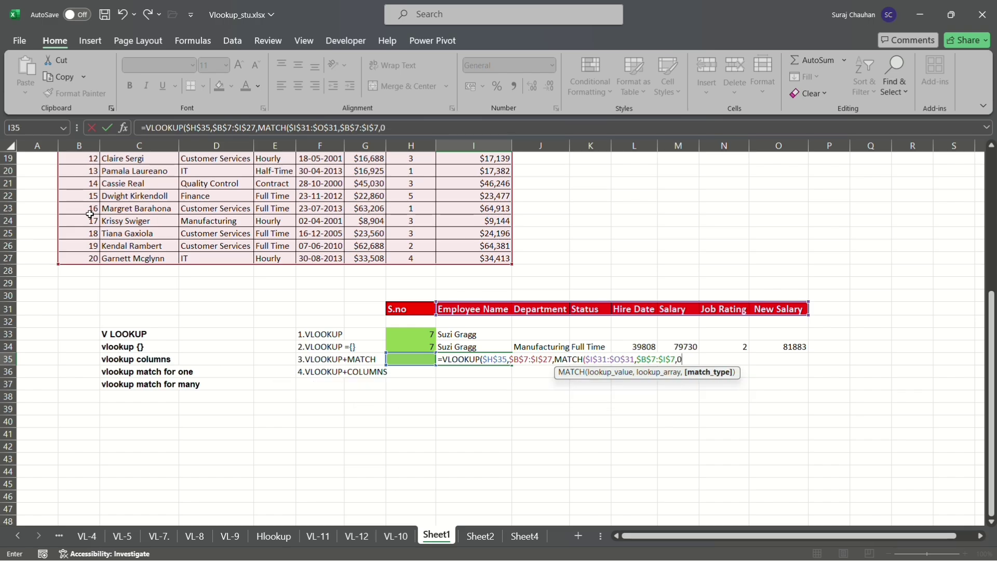
pyautogui.write(')')
pyautogui.press('Return')
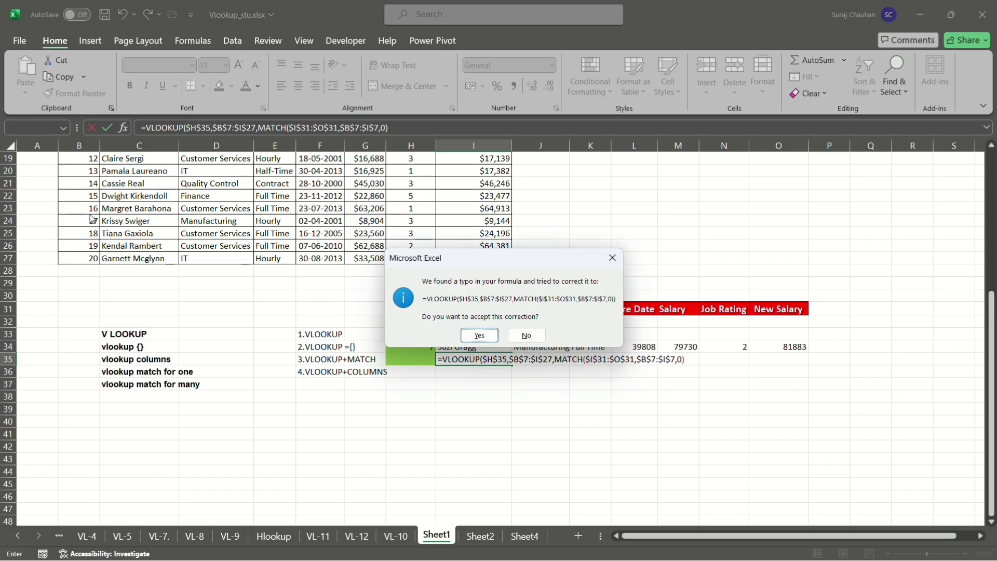
pyautogui.press('Return')
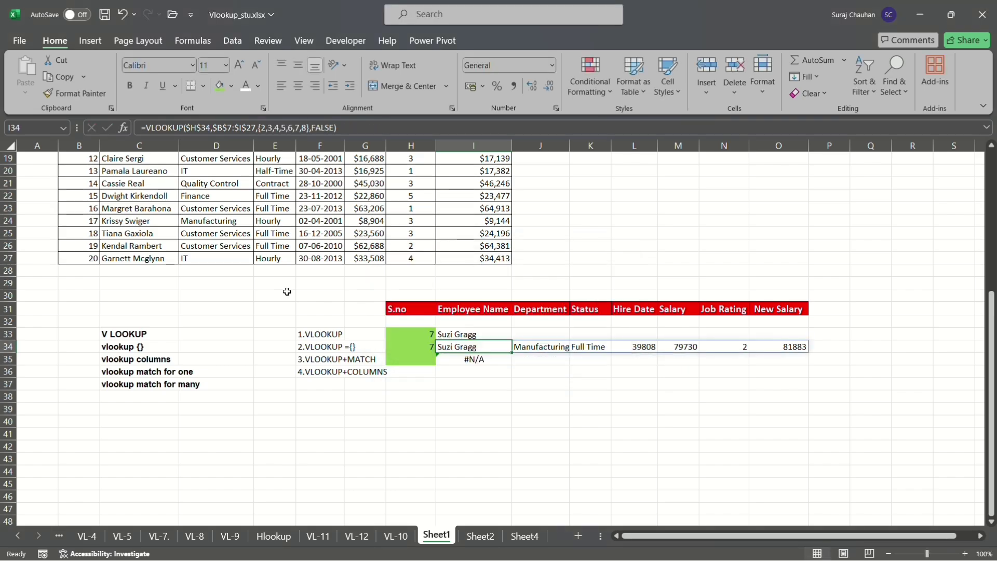
# Enter serial number 7 in H35 and compare the formulas in I34 and I35.
pyautogui.click(402, 356)
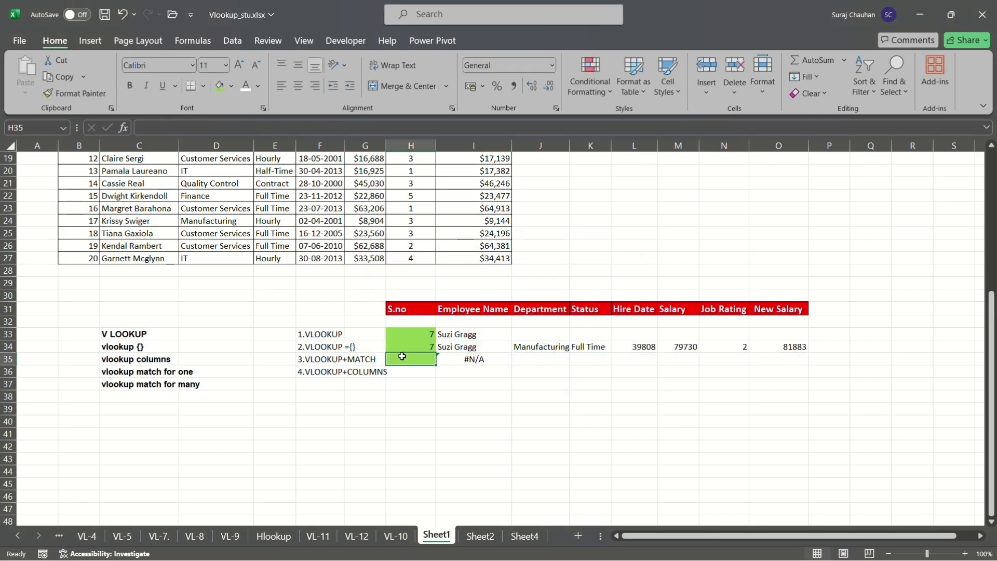
pyautogui.write('7')
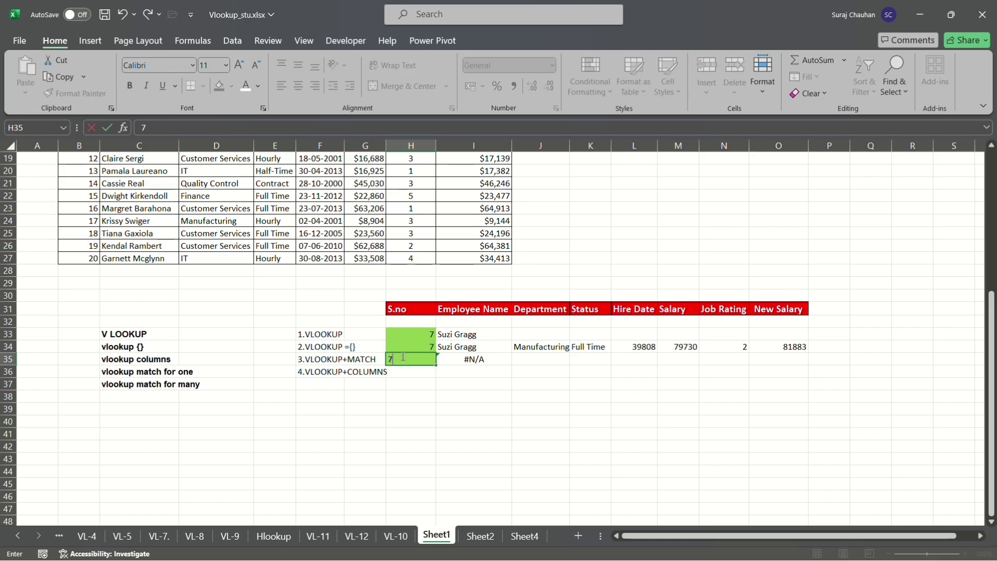
pyautogui.press('Return')
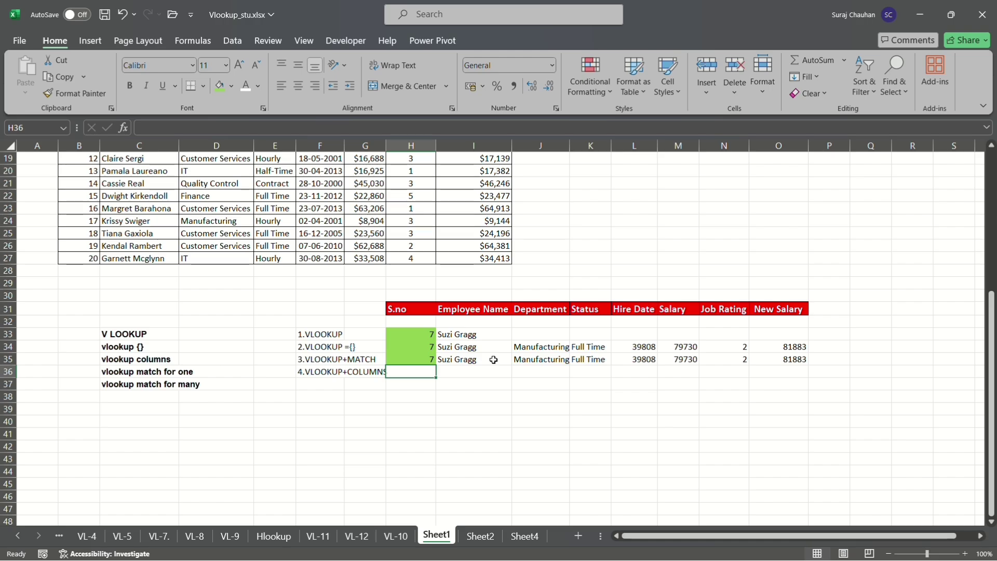
pyautogui.click(493, 359)
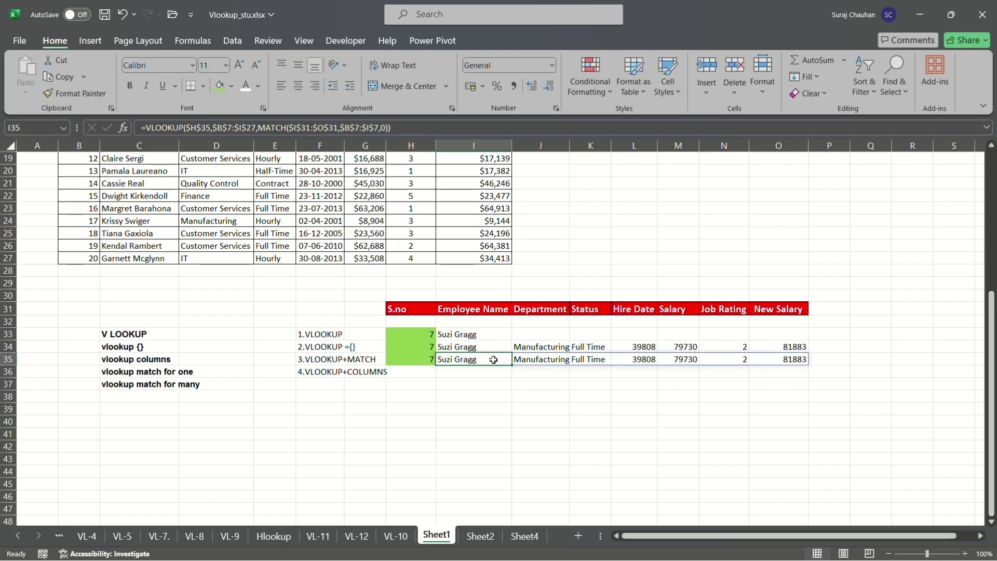
pyautogui.click(491, 349)
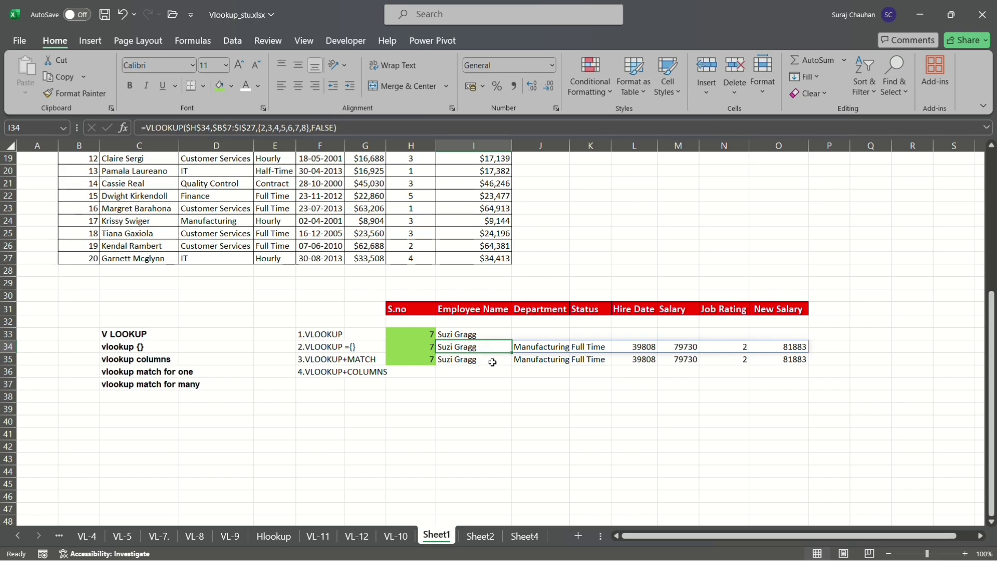
pyautogui.click(493, 362)
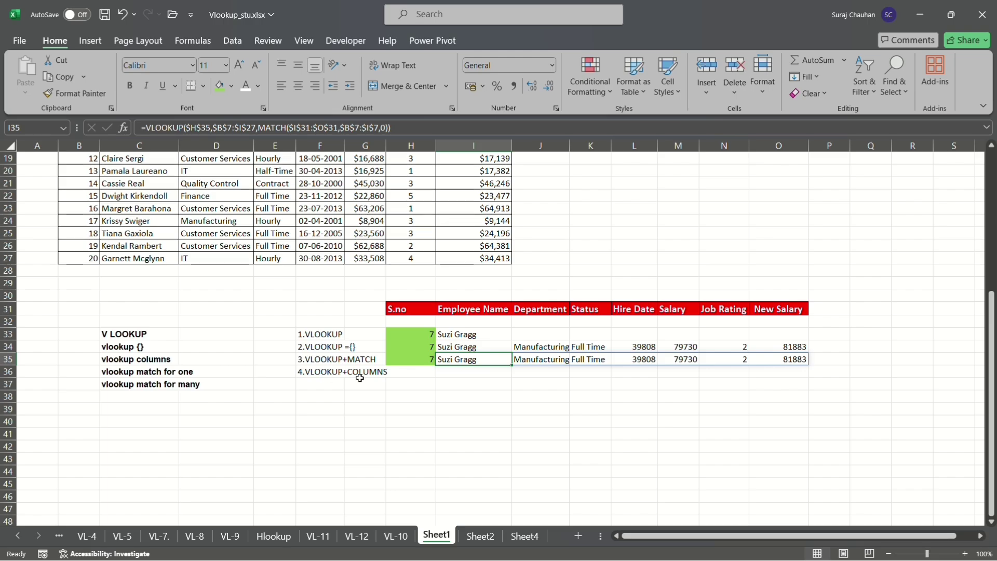
# Fill cell H36 with yellow.
pyautogui.click(418, 371)
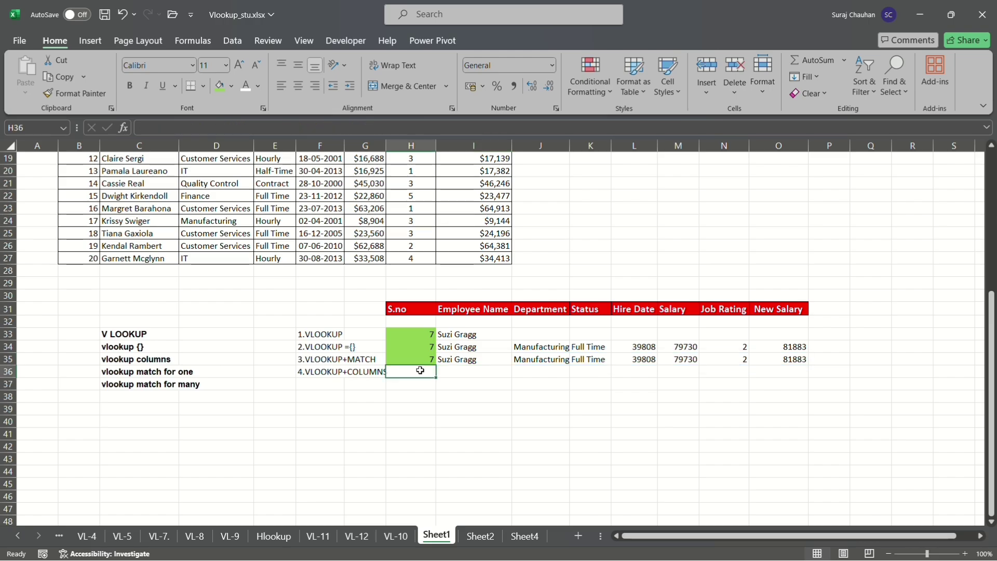
pyautogui.click(232, 86)
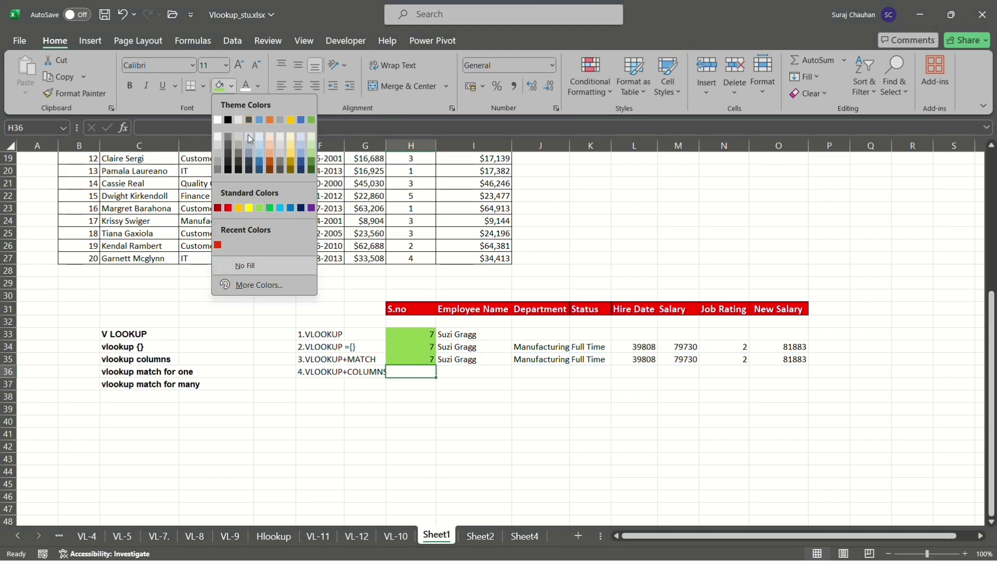
pyautogui.click(246, 209)
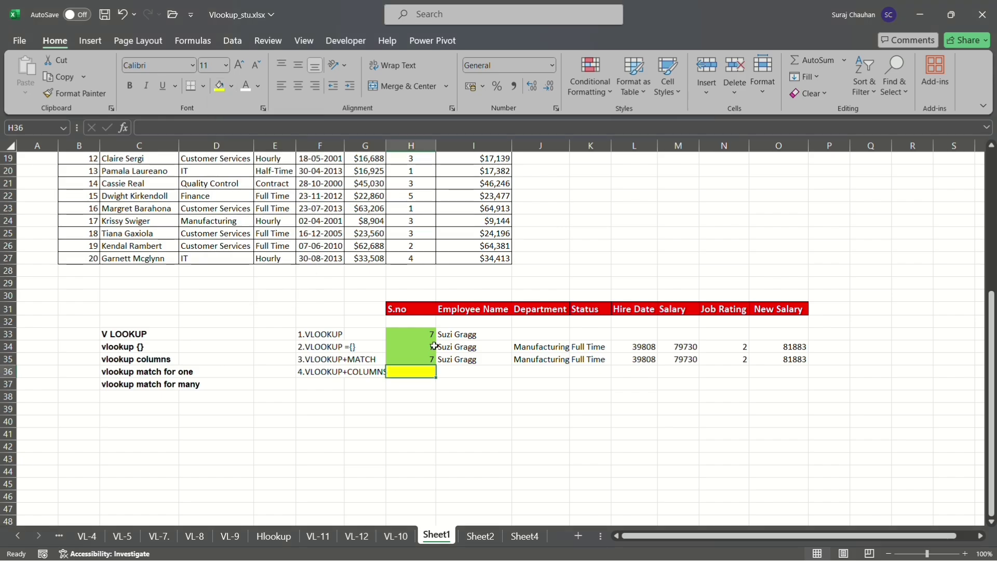
# Start a VLOOKUP in I36 with the absolute reference $H$36 as the lookup value.
pyautogui.click(456, 378)
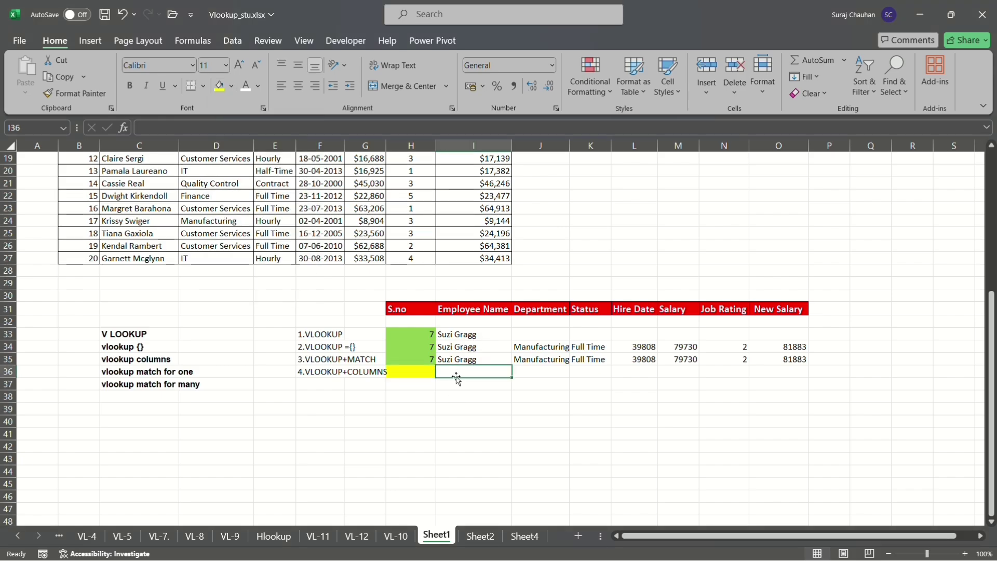
pyautogui.write('=vl')
pyautogui.press('Tab')
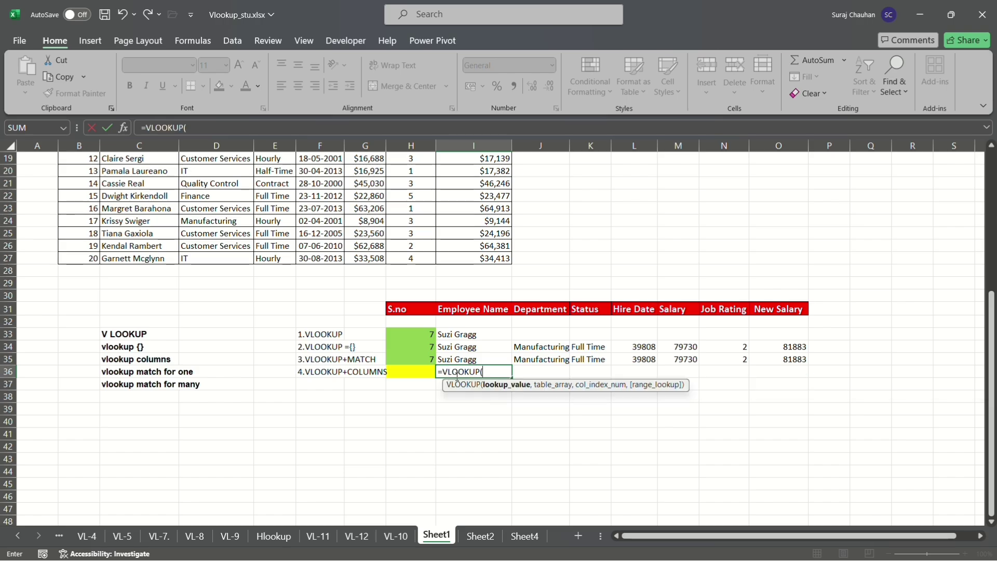
pyautogui.click(425, 374)
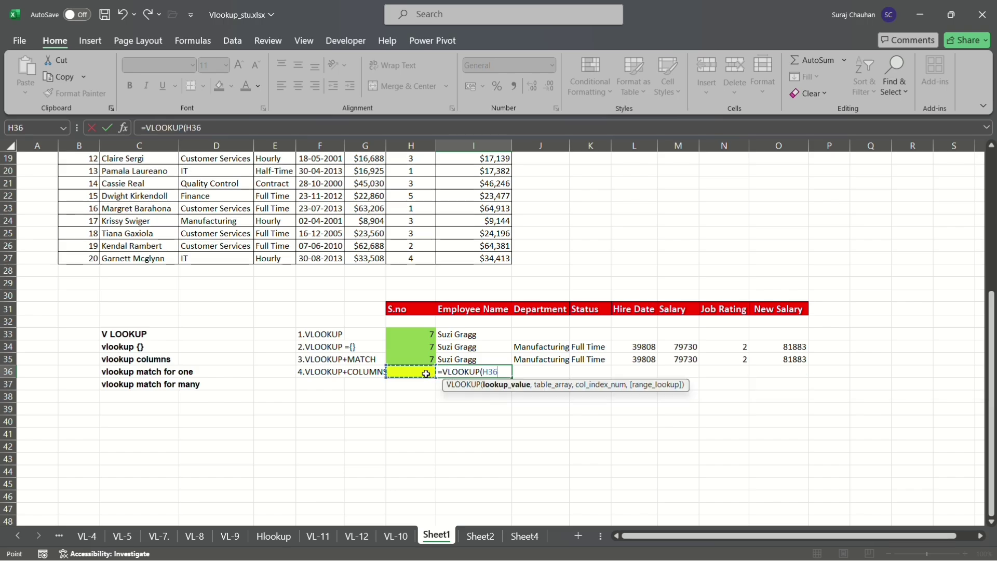
pyautogui.press('F4')
pyautogui.write(',')
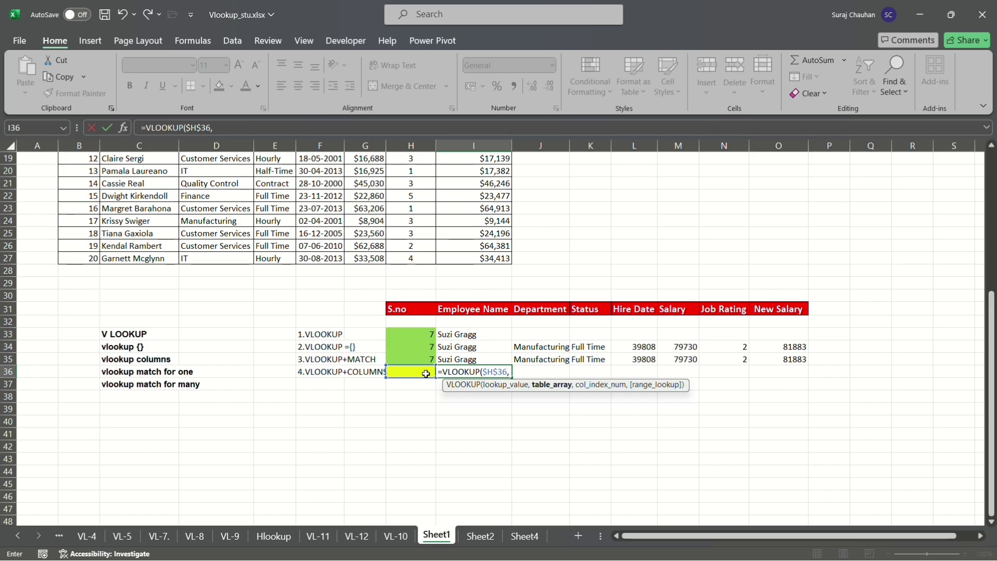
# Set the table array of the I36 VLOOKUP to the absolute employee table range $B$7:$I$27.
pyautogui.scroll(2, 426, 373)
pyautogui.scroll(3, 426, 374)
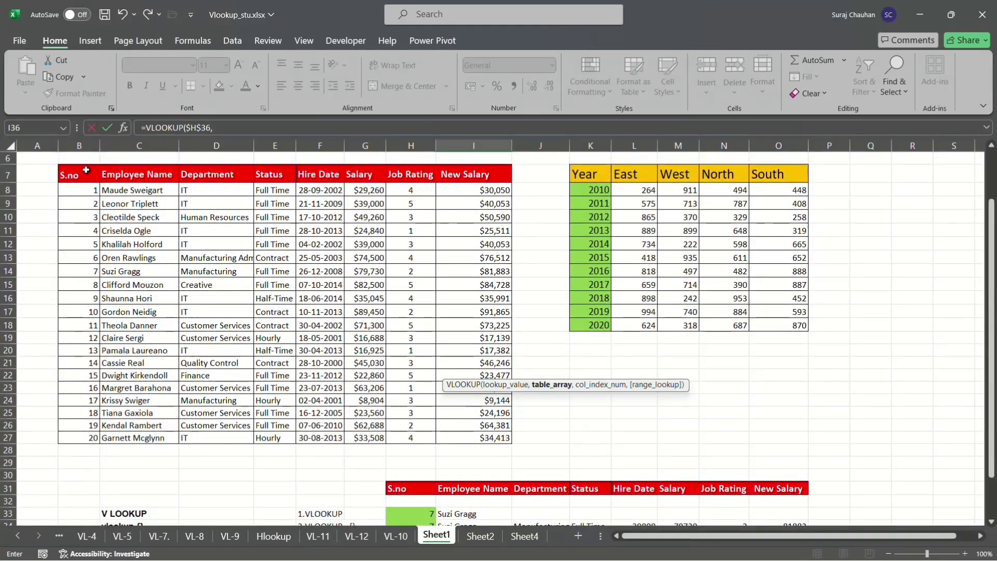
pyautogui.click(86, 170)
pyautogui.hotkey('ctrl', 'shift', 'Right')
pyautogui.hotkey('ctrl', 'shift', 'Down')
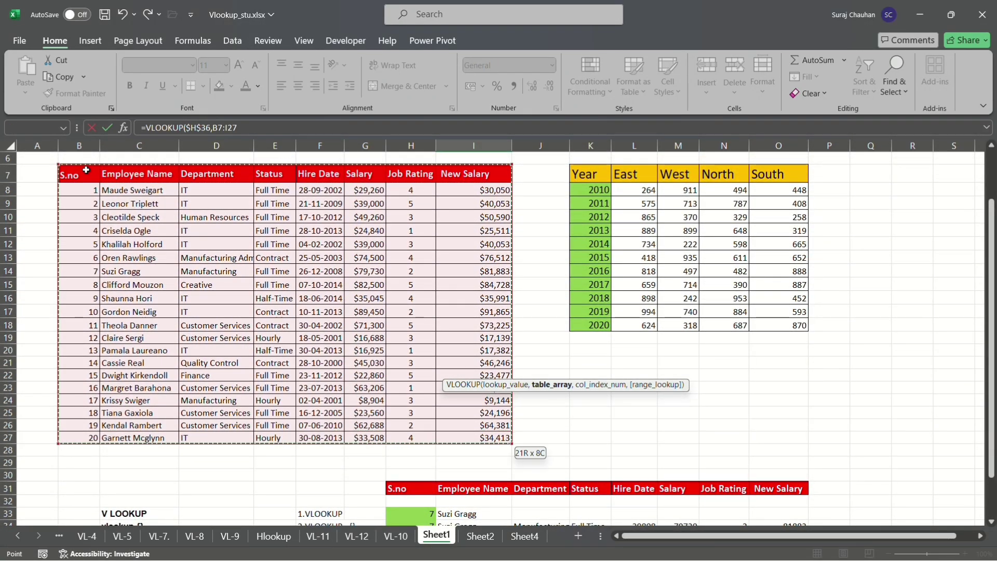
pyautogui.scroll(-5, 86, 169)
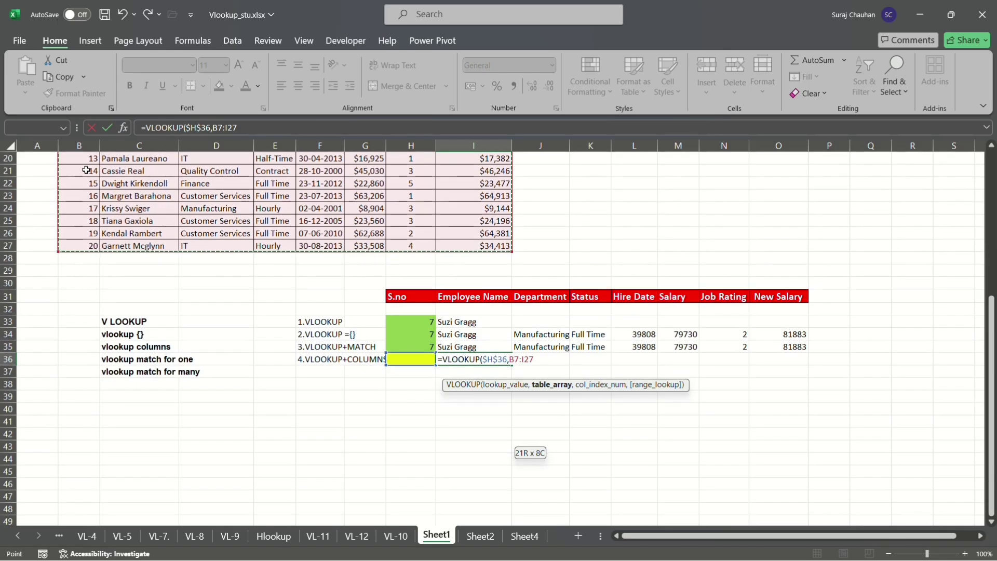
pyautogui.press('F4')
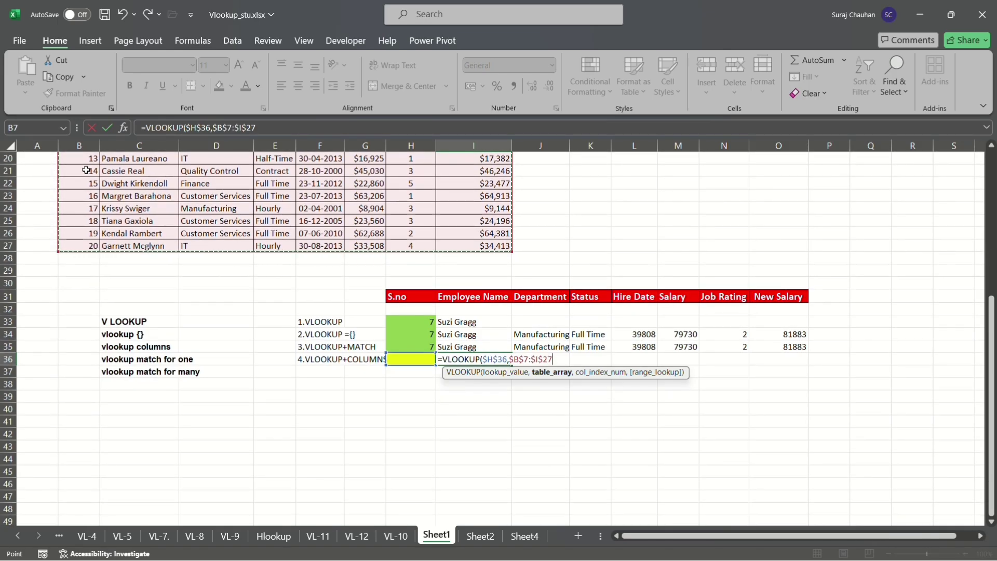
pyautogui.write(',')
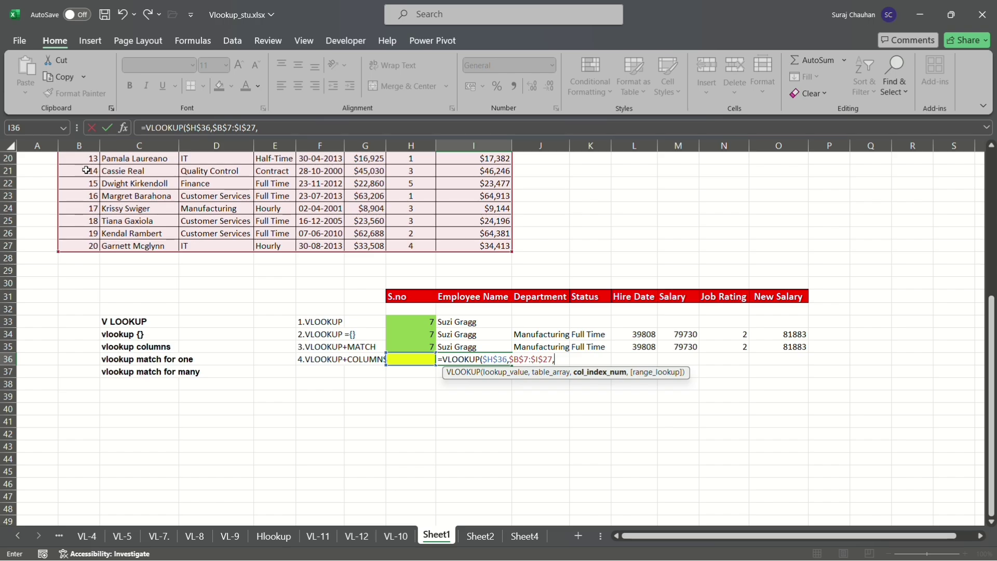
# Nest a COLUMNS function over header cells C7:D7 as the column index of the I36 VLOOKUP.
pyautogui.write('column')
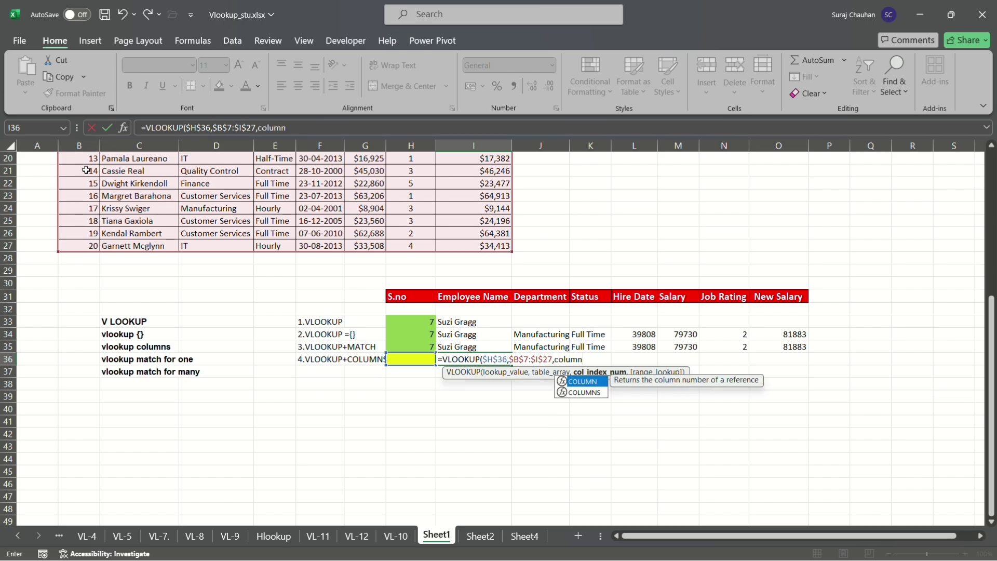
pyautogui.press('Down')
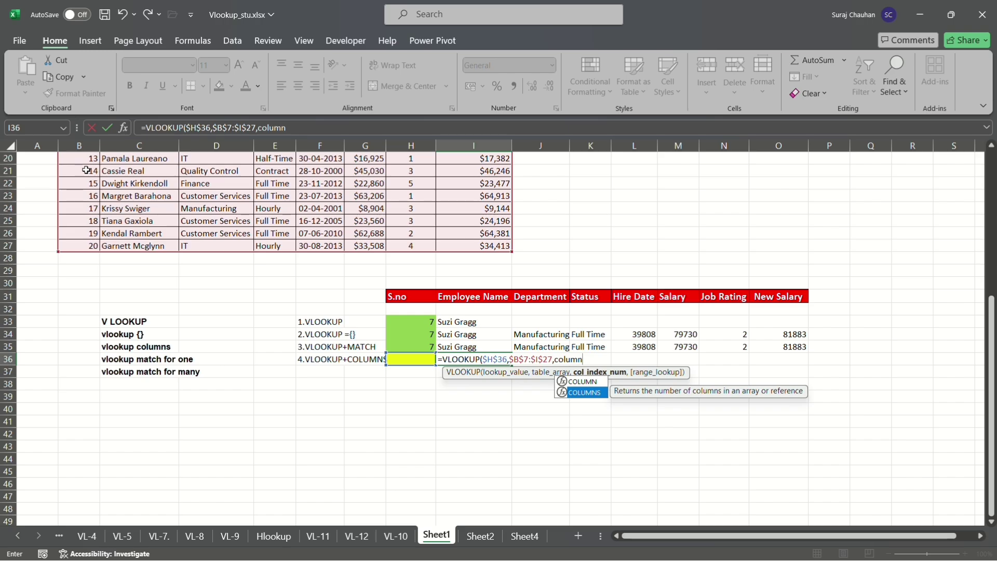
pyautogui.press('Tab')
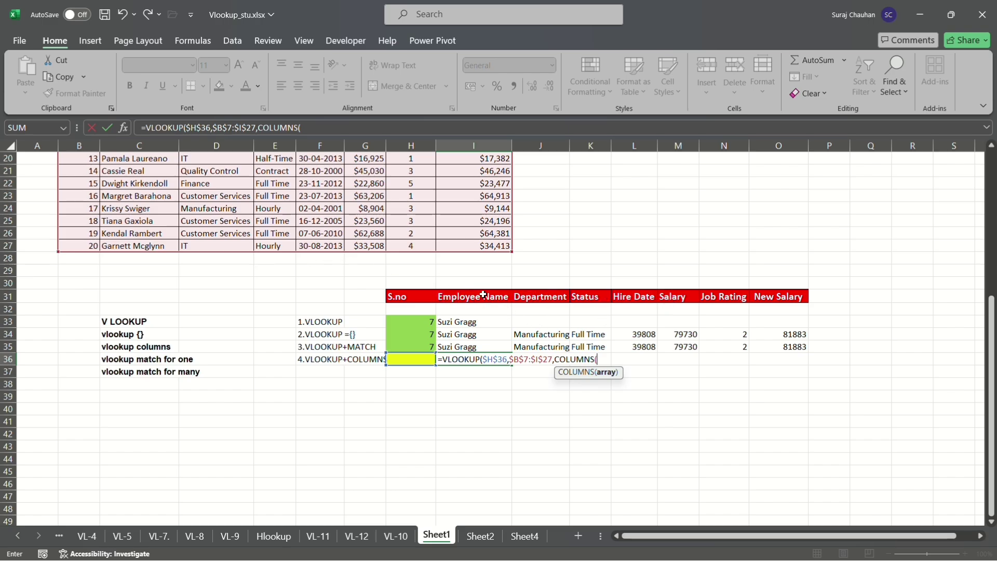
pyautogui.scroll(5, 470, 281)
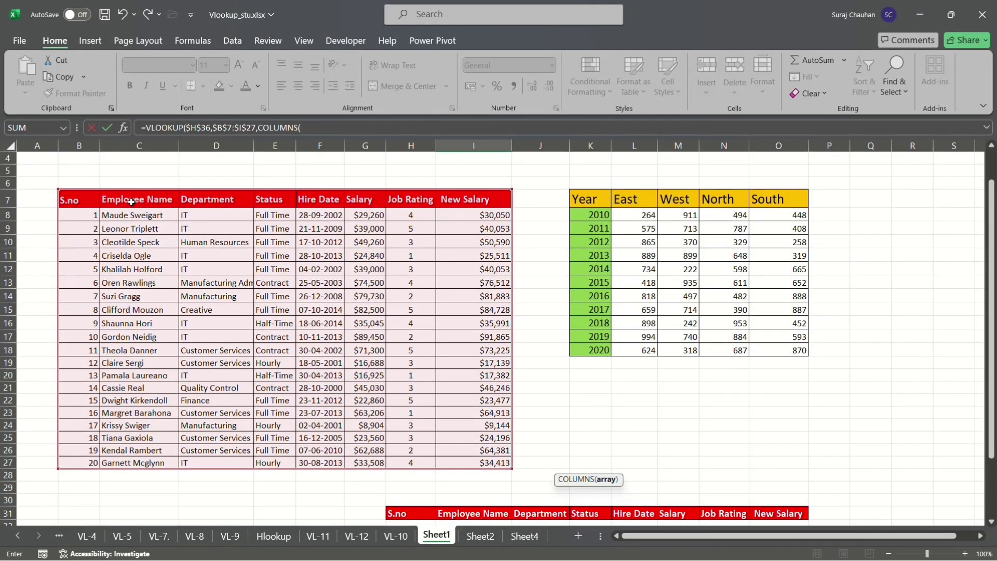
pyautogui.click(135, 199)
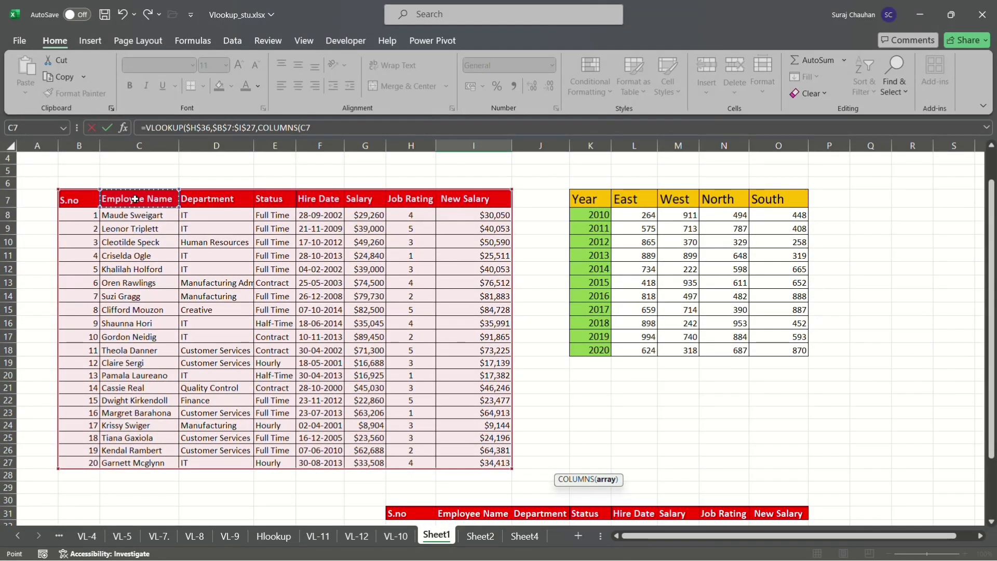
pyautogui.hotkey('shift', 'Right')
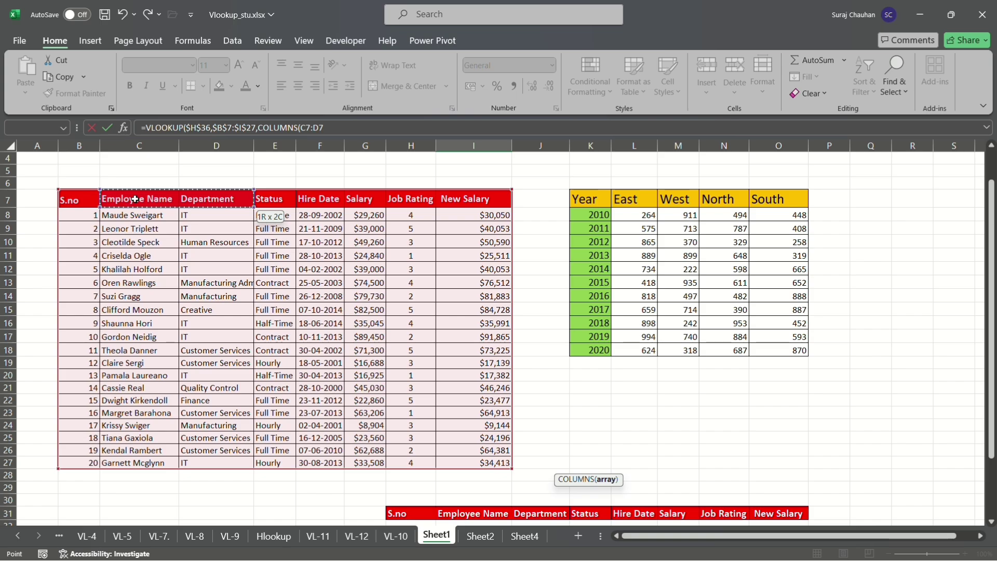
pyautogui.scroll(-3, 135, 199)
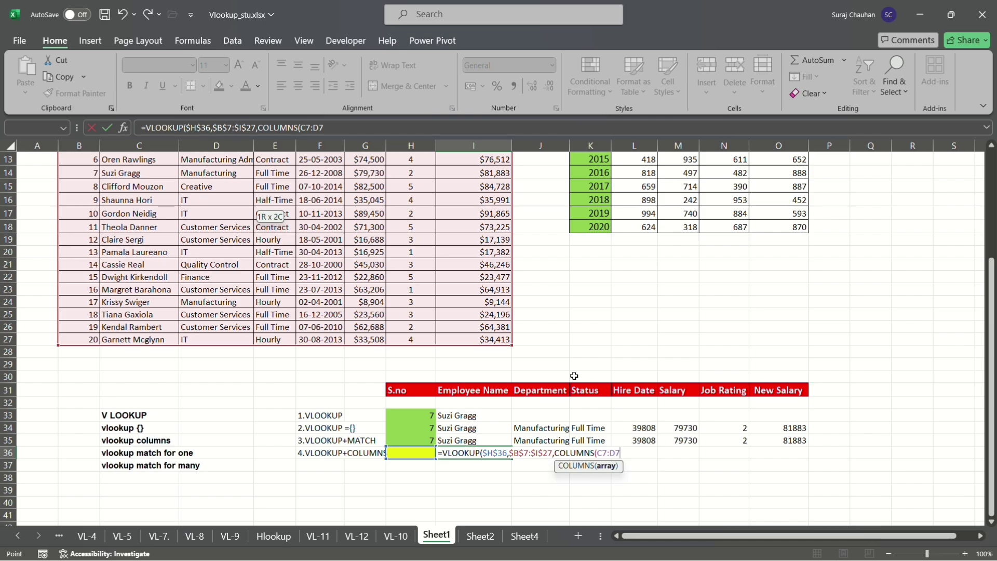
# Make the first COLUMNS reference absolute as $C$7 and close the function as COLUMNS($C$7:D7).
pyautogui.click(602, 453)
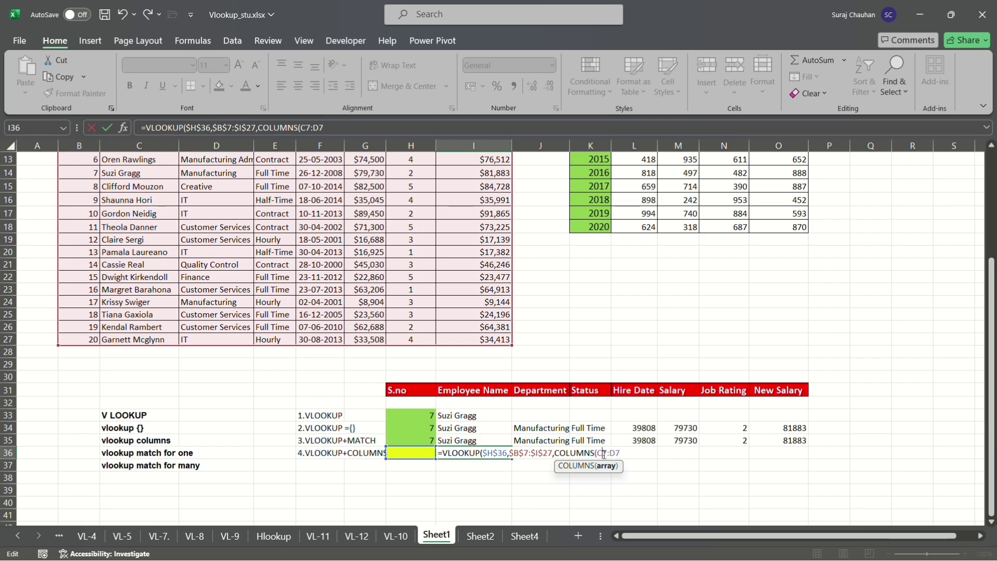
pyautogui.click(604, 455)
pyautogui.press('F4')
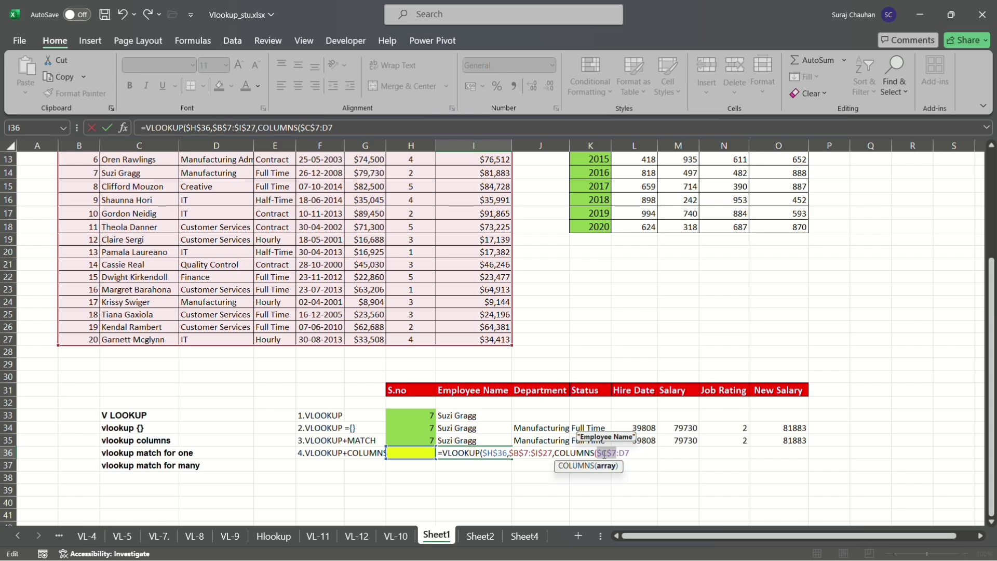
pyautogui.click(634, 455)
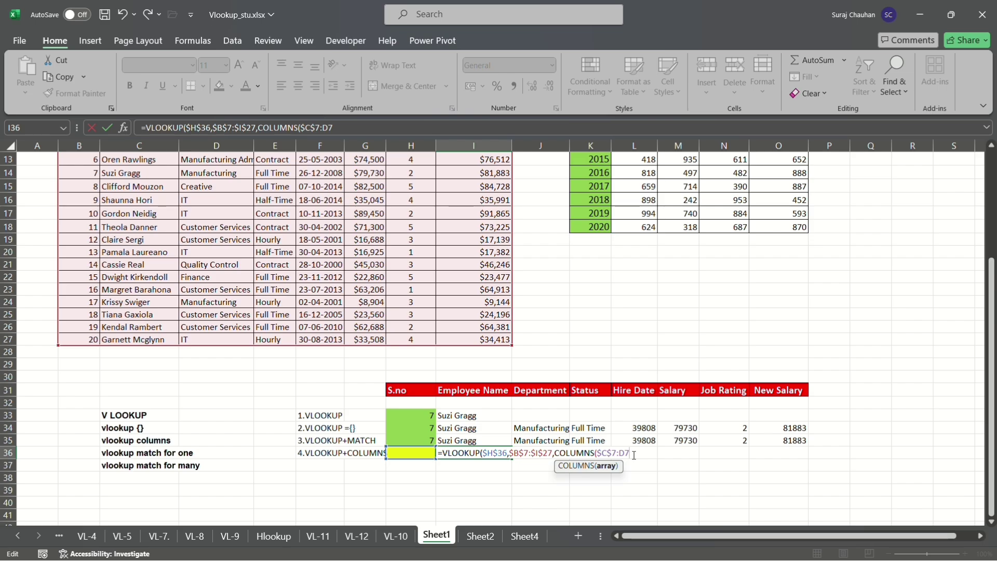
pyautogui.write(')')
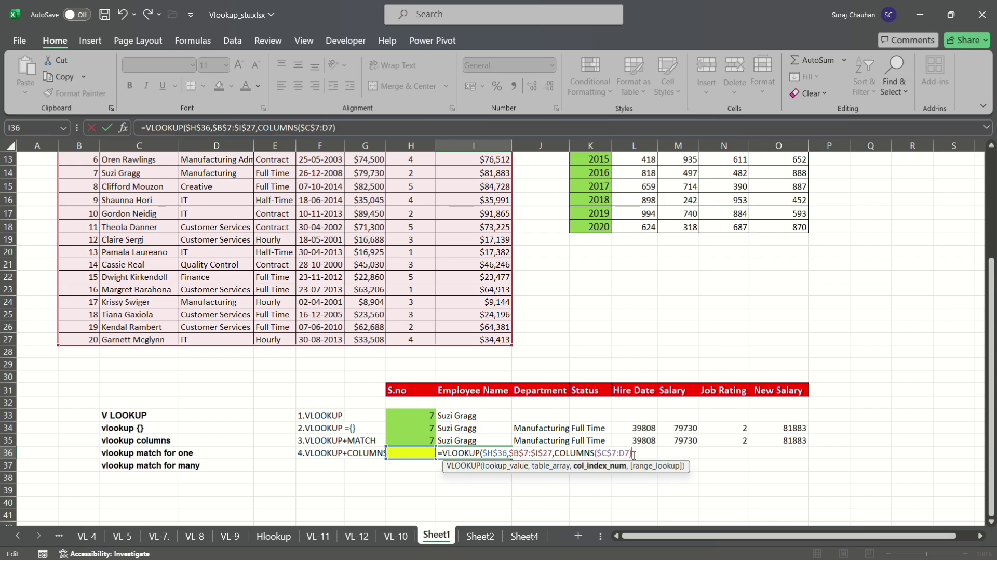
# Set the range lookup of the I36 VLOOKUP to FALSE for an exact match and complete the formula.
pyautogui.write(',')
pyautogui.press('Down')
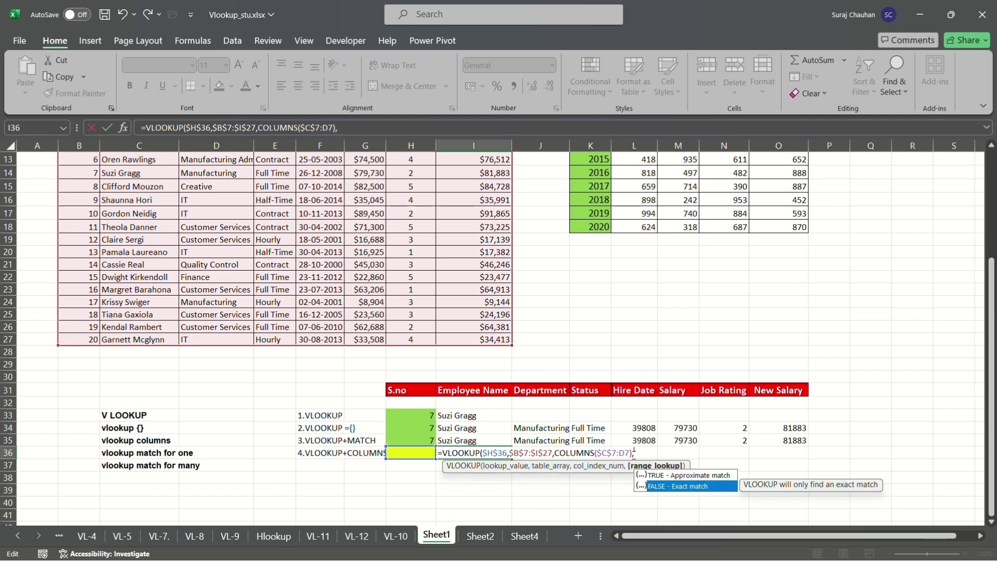
pyautogui.press('Tab')
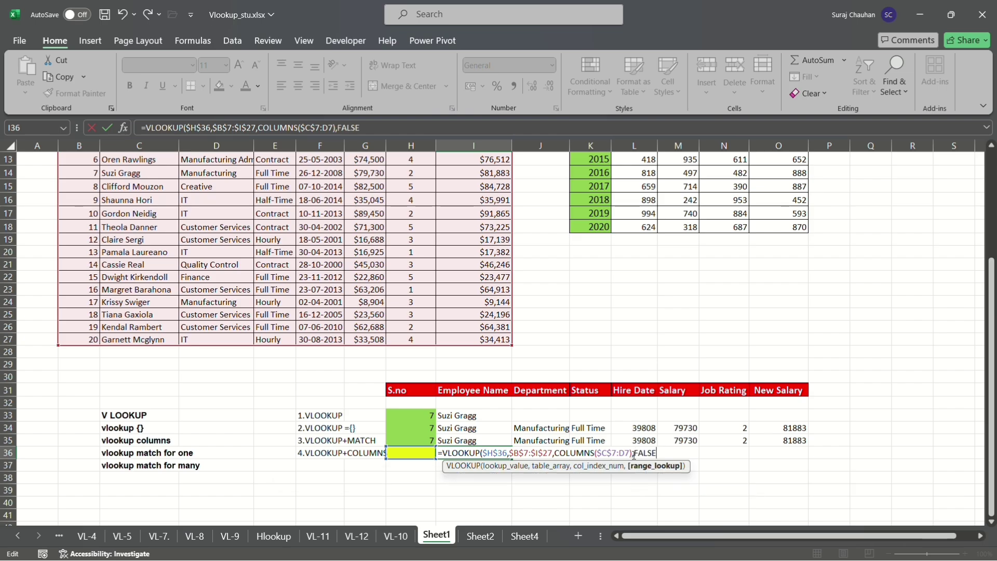
pyautogui.press('Return')
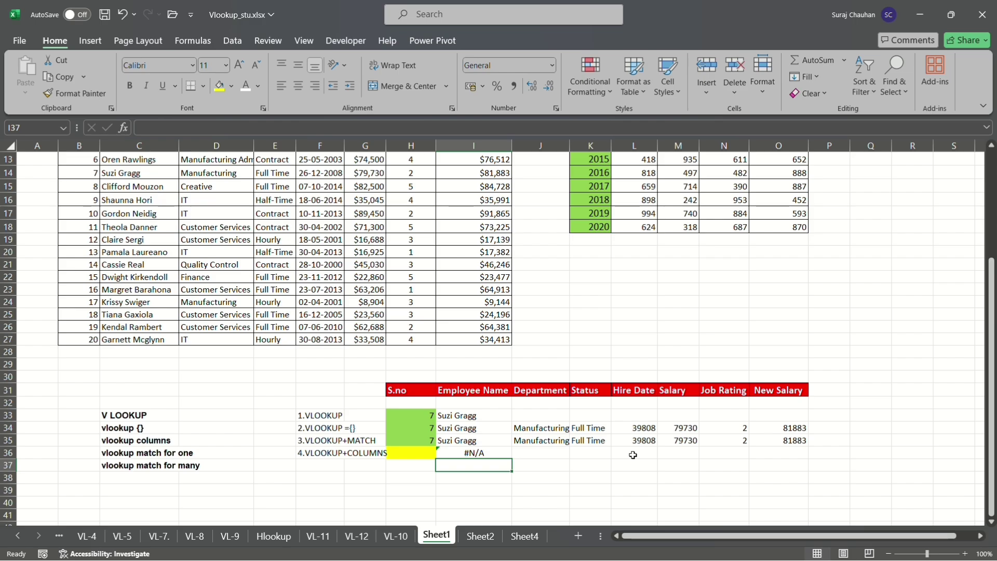
# Enter serial number 7 in the yellow lookup cell H36.
pyautogui.click(424, 456)
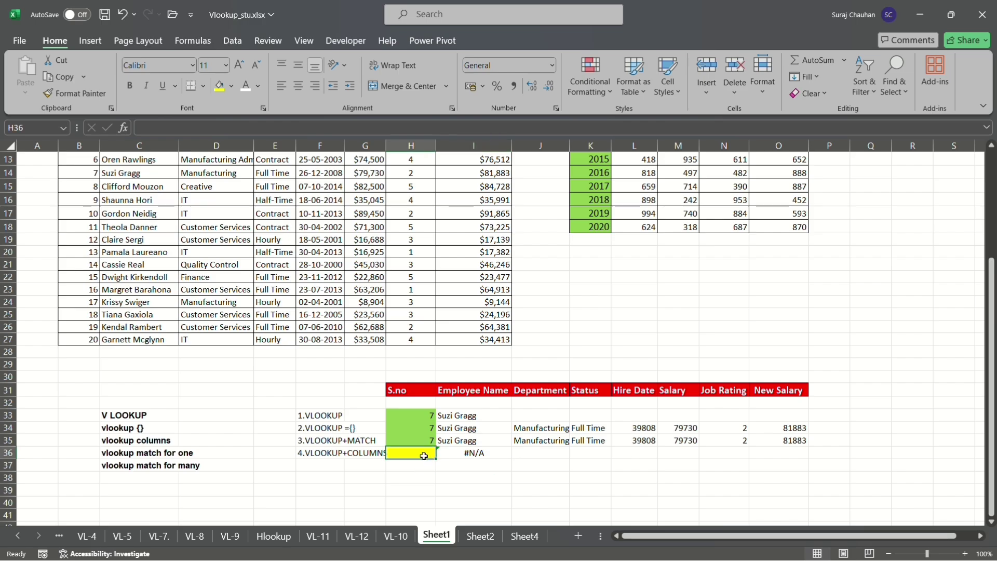
pyautogui.write('7')
pyautogui.press('Return')
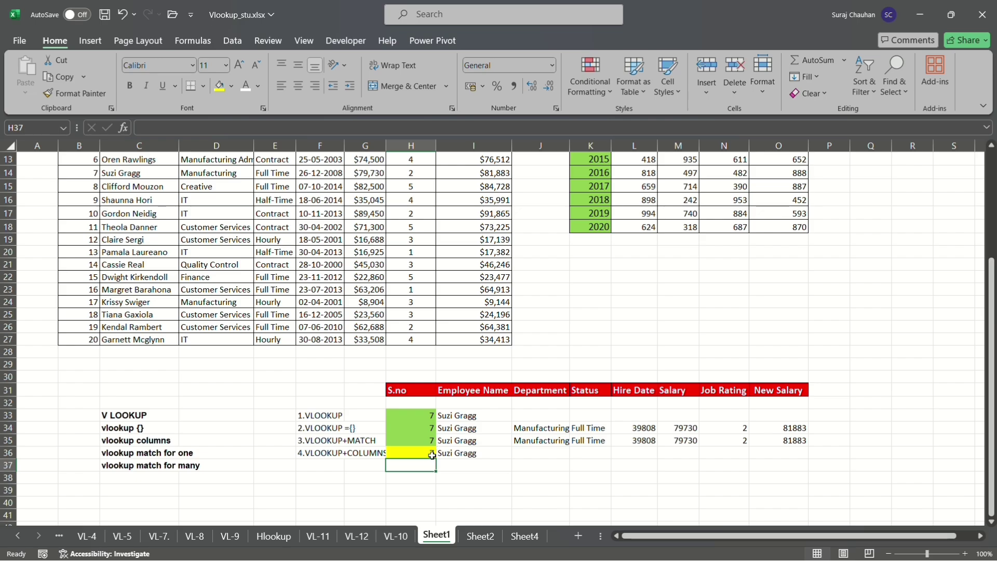
# Fill the I36 VLOOKUP formula across through O36 as copied cells.
pyautogui.click(488, 454)
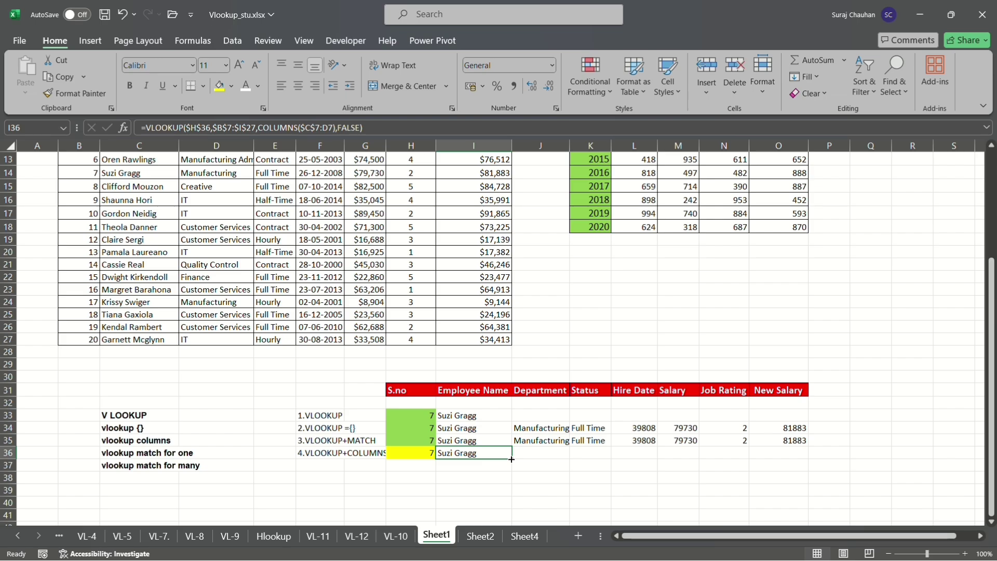
pyautogui.moveTo(512, 459); pyautogui.dragTo(815, 463)
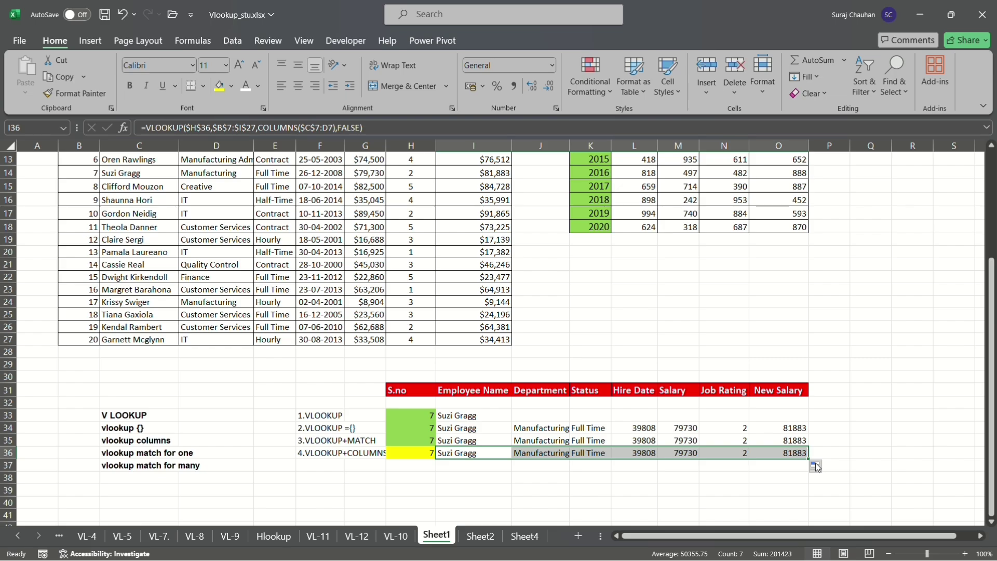
pyautogui.click(815, 465)
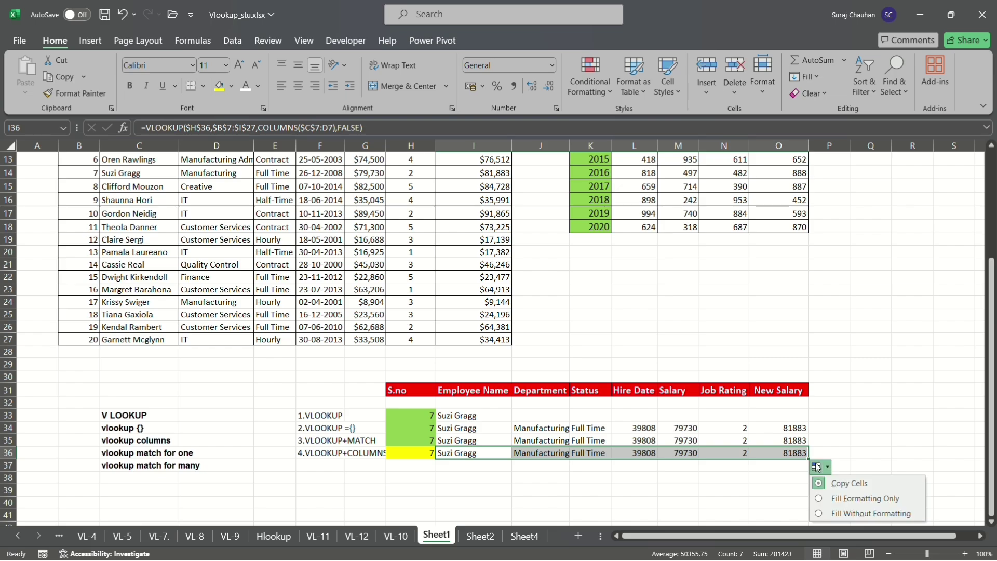
pyautogui.click(753, 478)
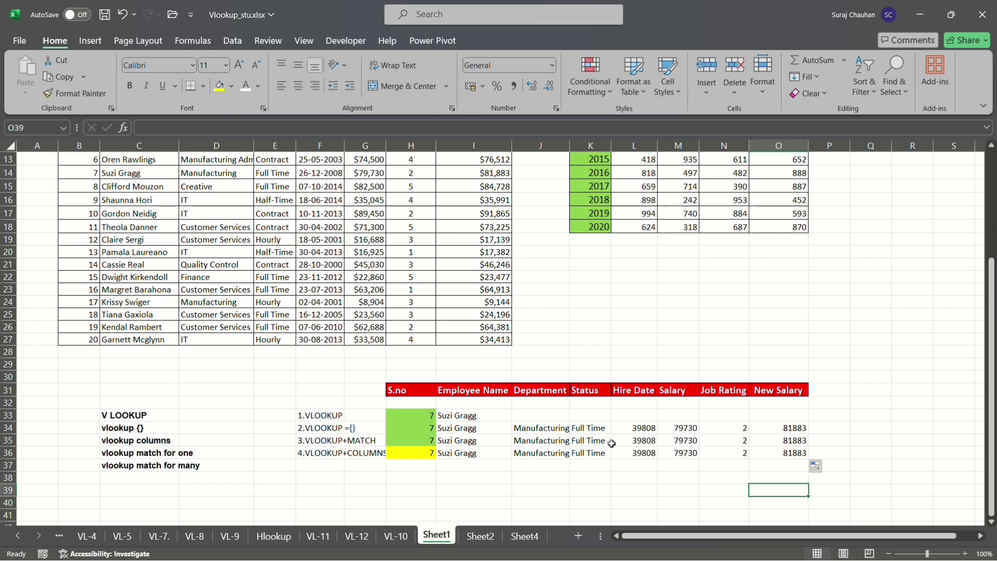
# Clear the filled results in J36:O36, keeping only the formula in I36.
pyautogui.click(548, 454)
pyautogui.hotkey('shift', 'Right')
pyautogui.hotkey('shift', 'Right')
pyautogui.hotkey('shift', 'Right')
pyautogui.hotkey('shift', 'Right')
pyautogui.hotkey('shift', 'Right')
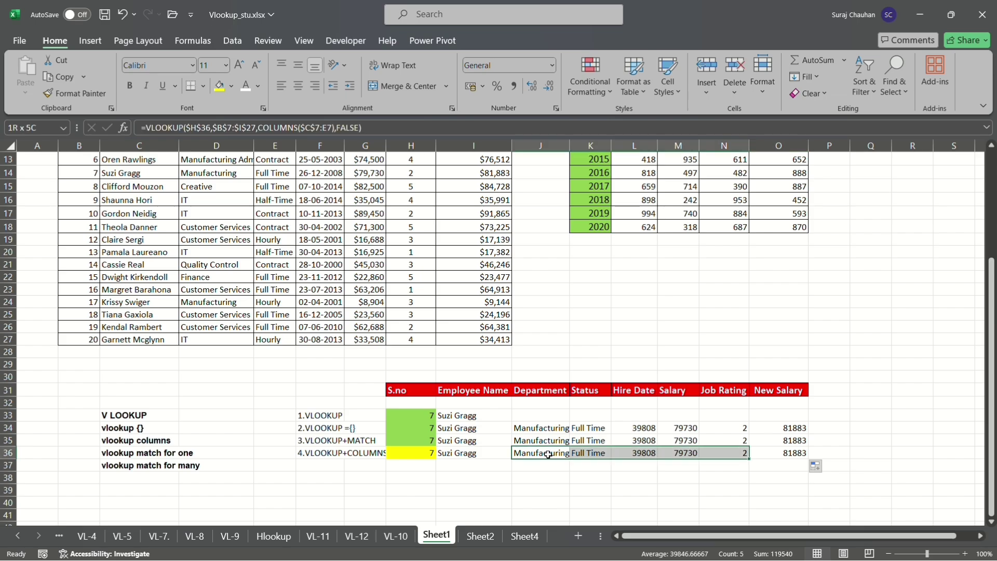
pyautogui.press('Delete')
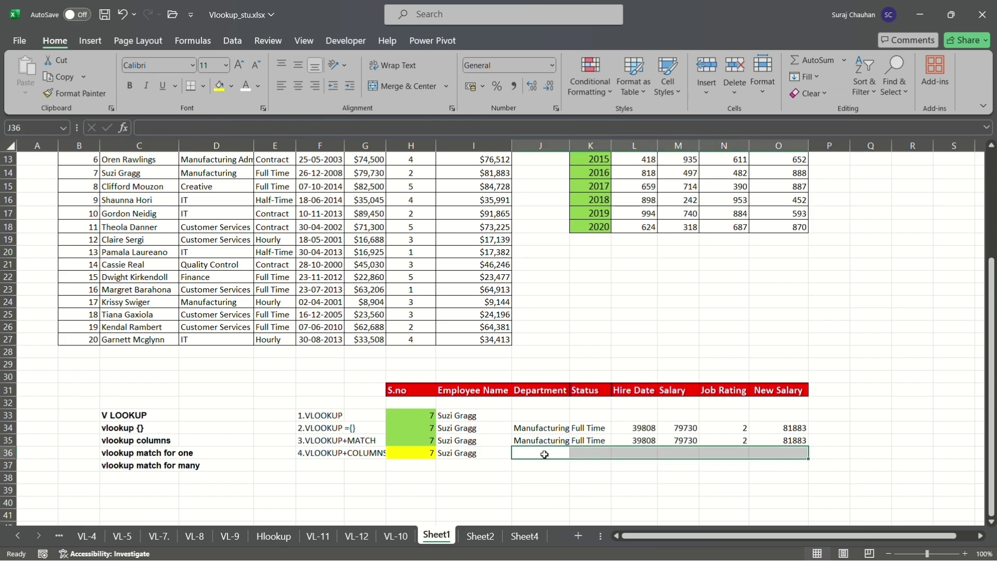
# Fill the formula from the row above down into I36:O36.
pyautogui.click(501, 454)
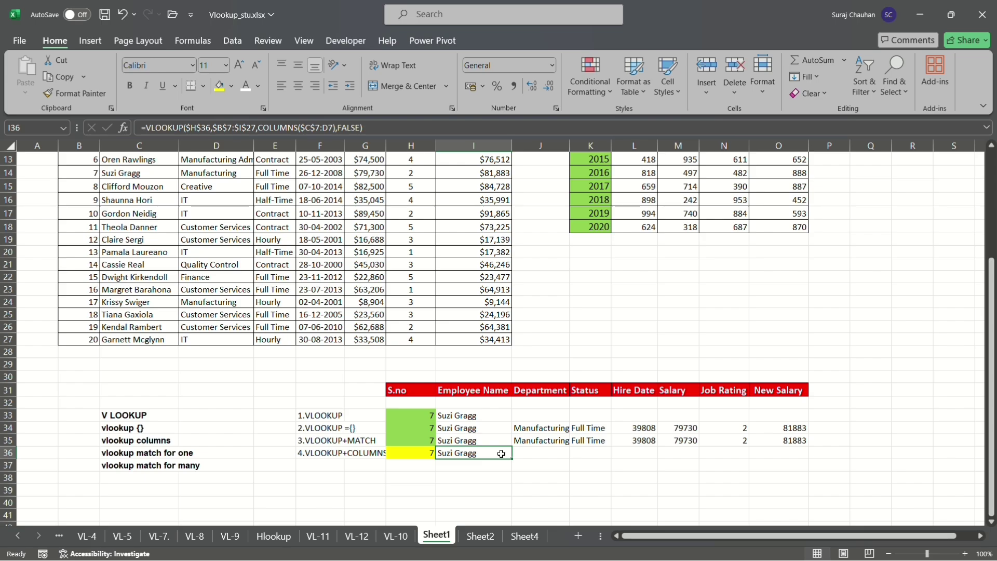
pyautogui.hotkey('shift', 'Right')
pyautogui.hotkey('shift', 'Right')
pyautogui.hotkey('shift', 'Right')
pyautogui.hotkey('shift', 'Right')
pyautogui.hotkey('shift', 'Right')
pyautogui.hotkey('shift', 'Right')
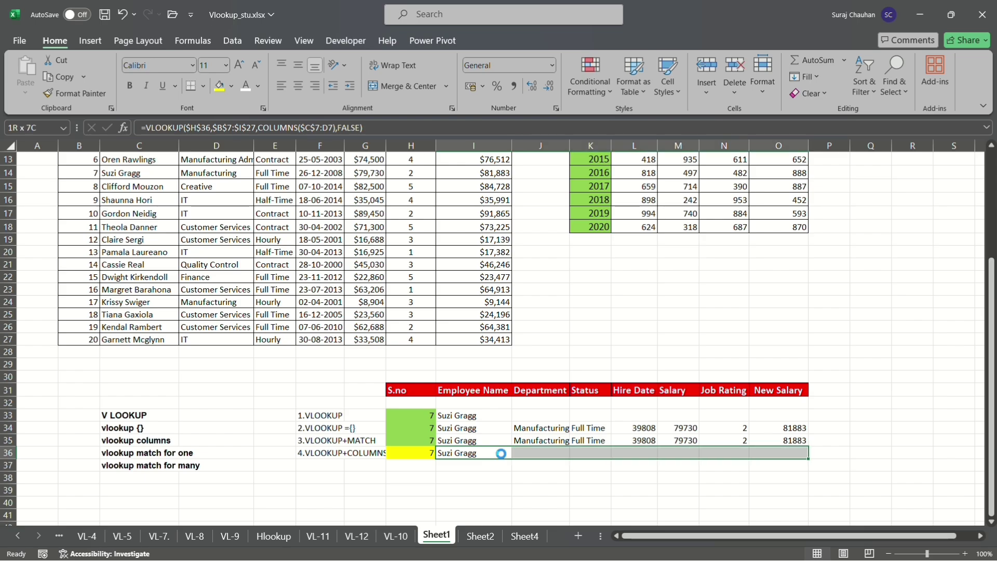
pyautogui.hotkey('ctrl', 'd')
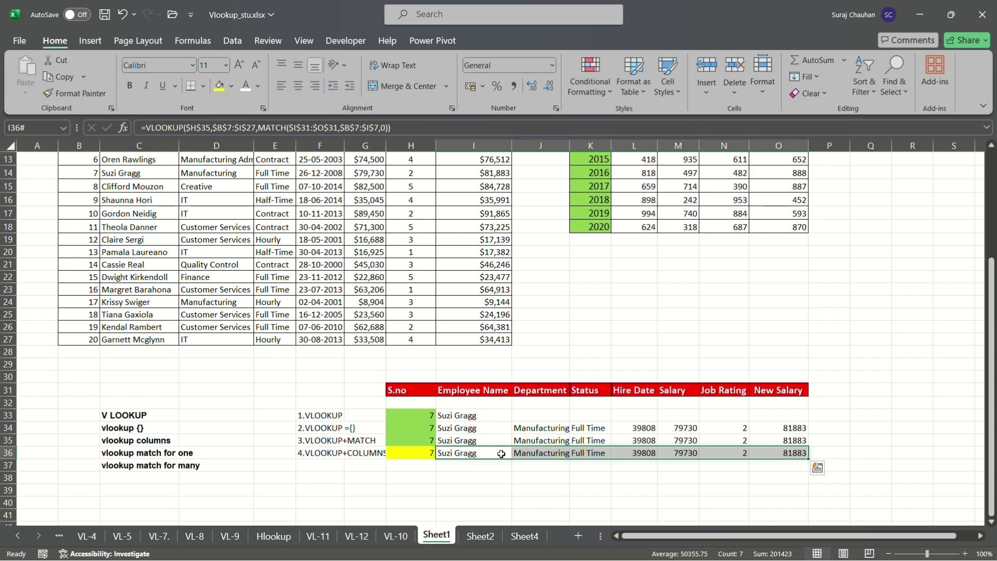
# Examine the formulas behind the row 36 results, from Employee Name to Hire Date.
pyautogui.click(411, 482)
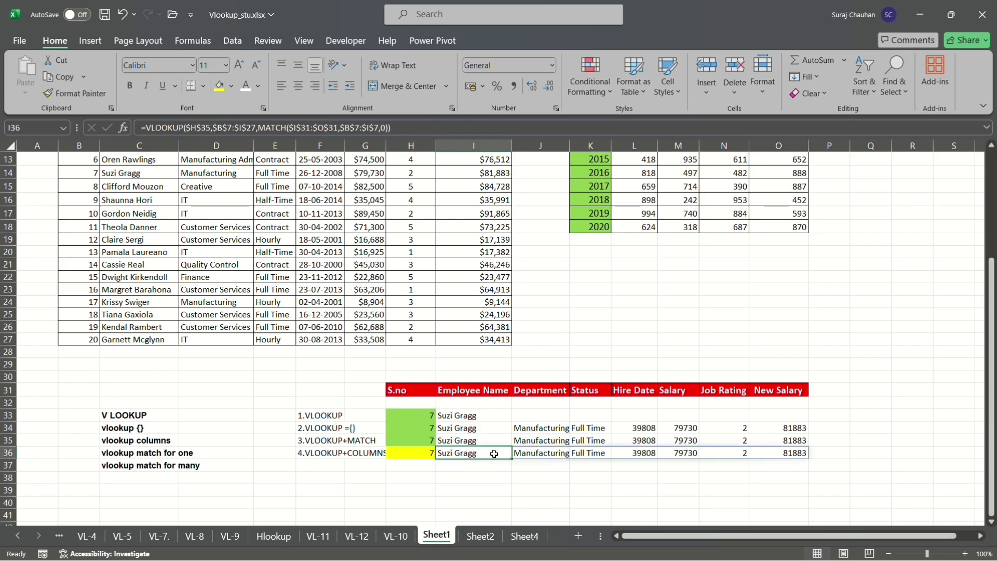
pyautogui.click(567, 450)
pyautogui.click(596, 451)
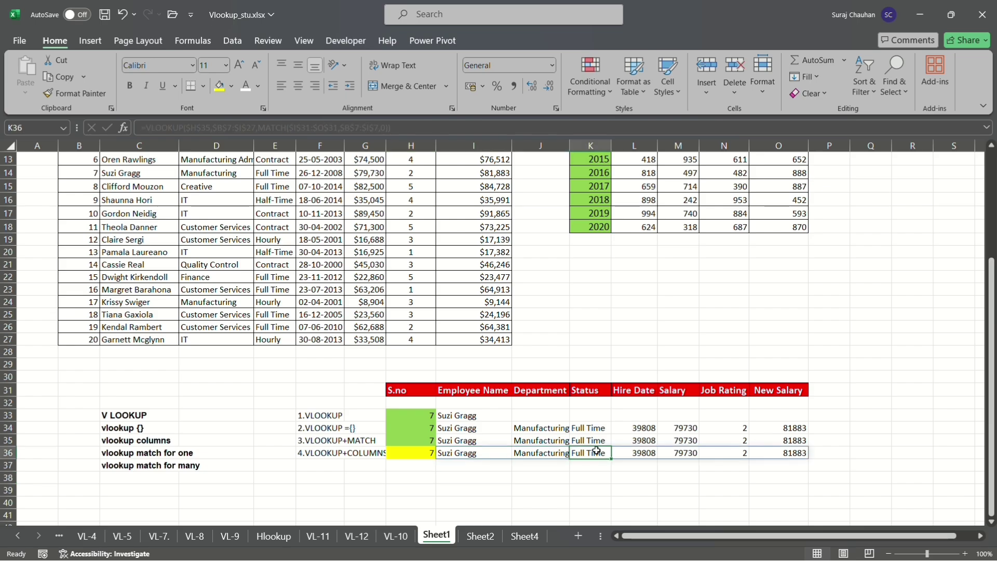
pyautogui.click(632, 449)
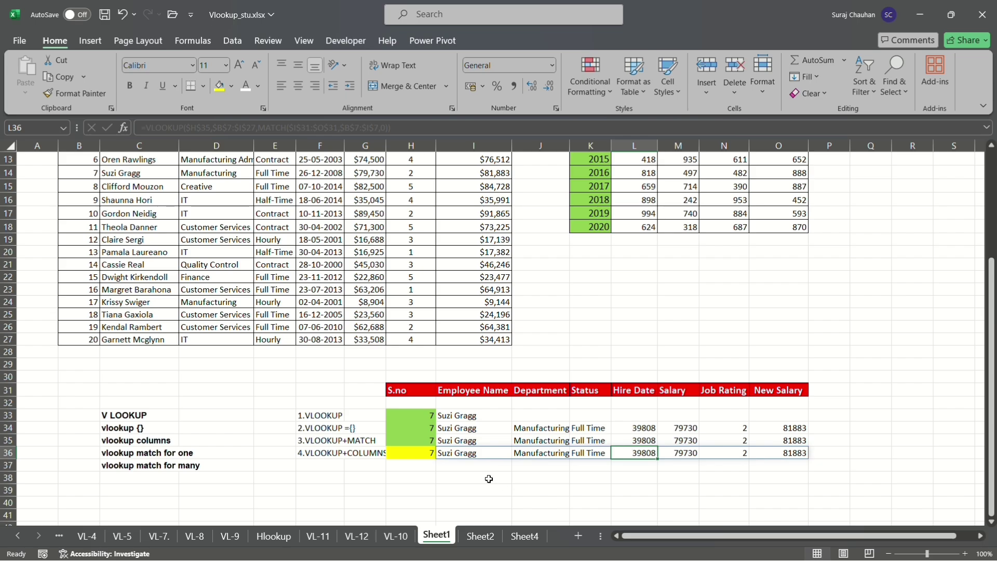
pyautogui.click(459, 476)
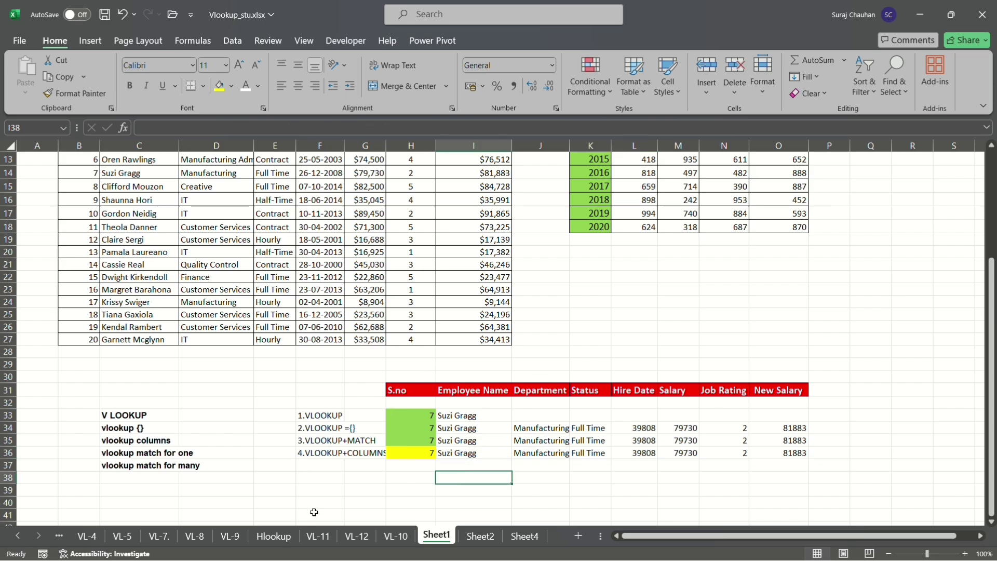
pyautogui.click(385, 491)
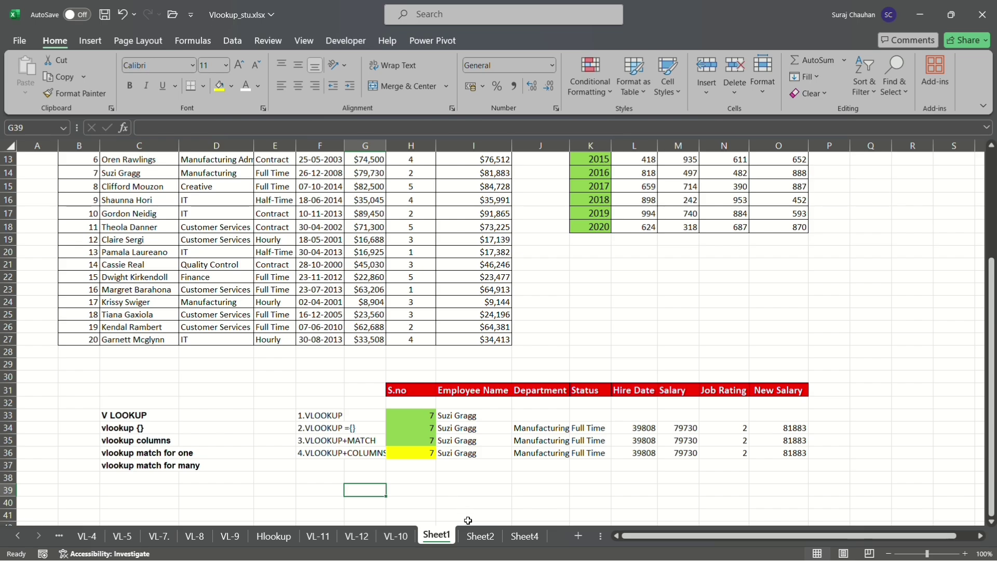
# Review the VLOOKUP types overview on Sheet2, and on sheet VL-10 inspect the lookup name in N17 and the nested VLOOKUP in O17.
pyautogui.click(479, 536)
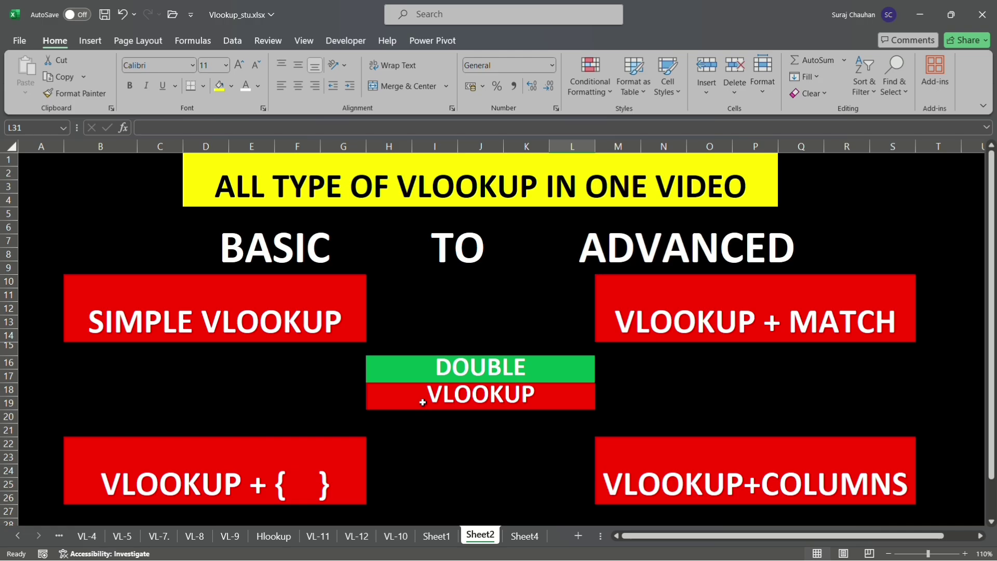
pyautogui.click(399, 539)
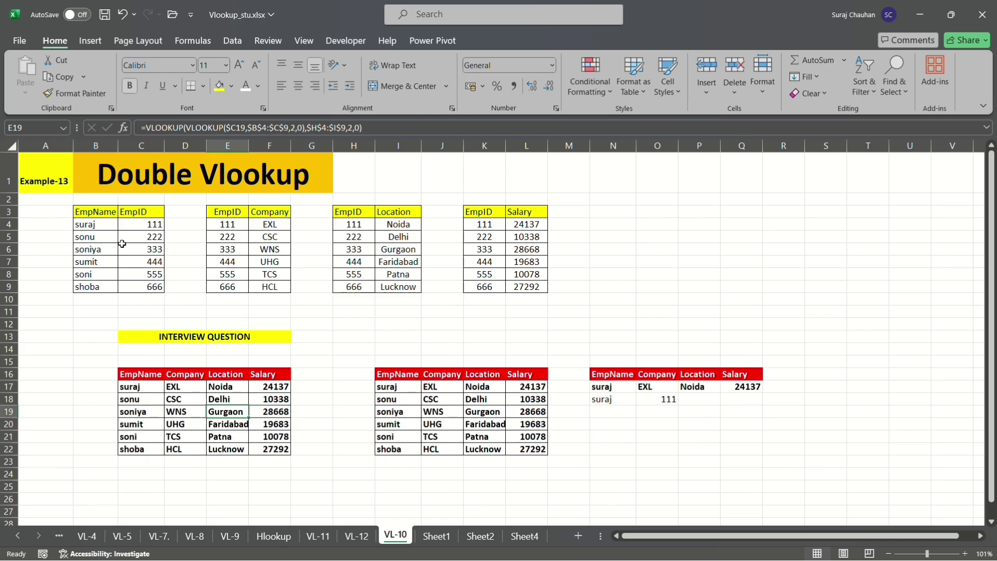
pyautogui.click(614, 397)
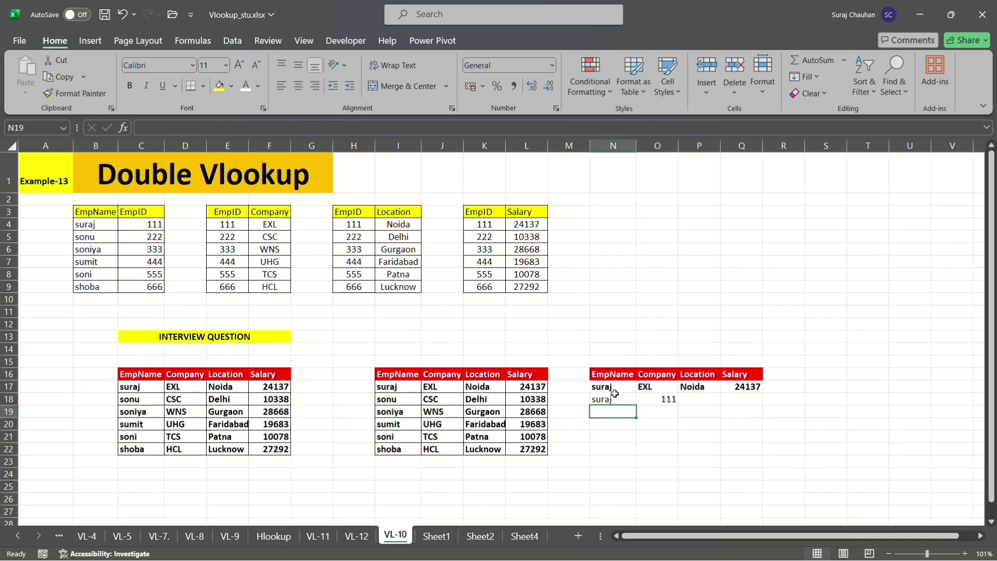
pyautogui.click(614, 385)
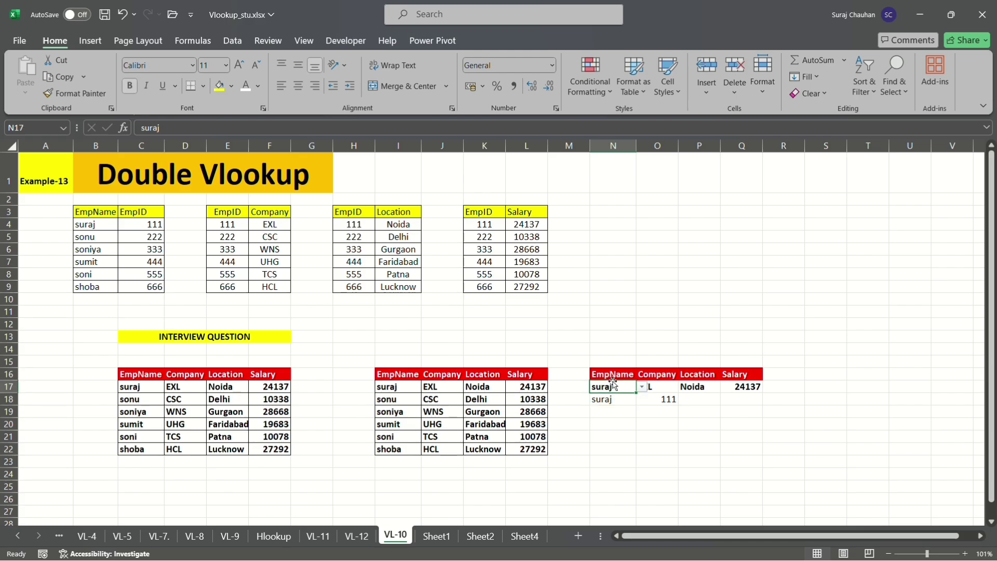
pyautogui.click(657, 387)
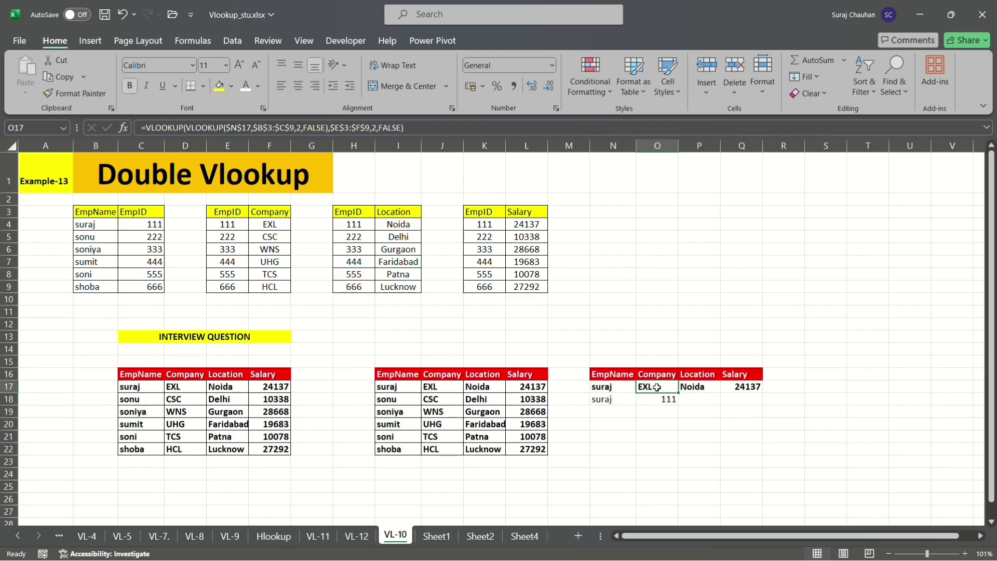
# Start a VLOOKUP formula in O19 with the absolute reference $N$19 as its lookup value.
pyautogui.click(610, 417)
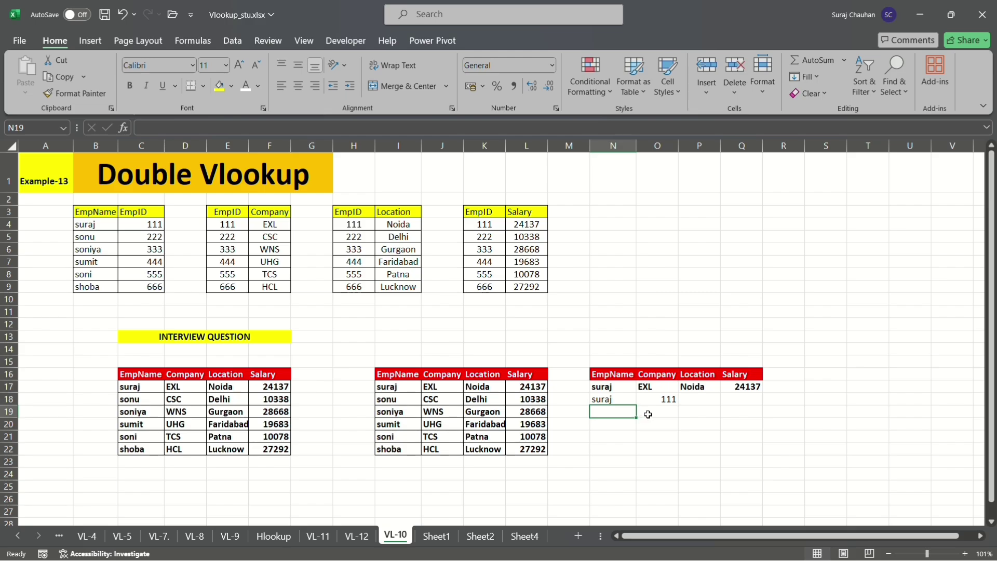
pyautogui.click(648, 415)
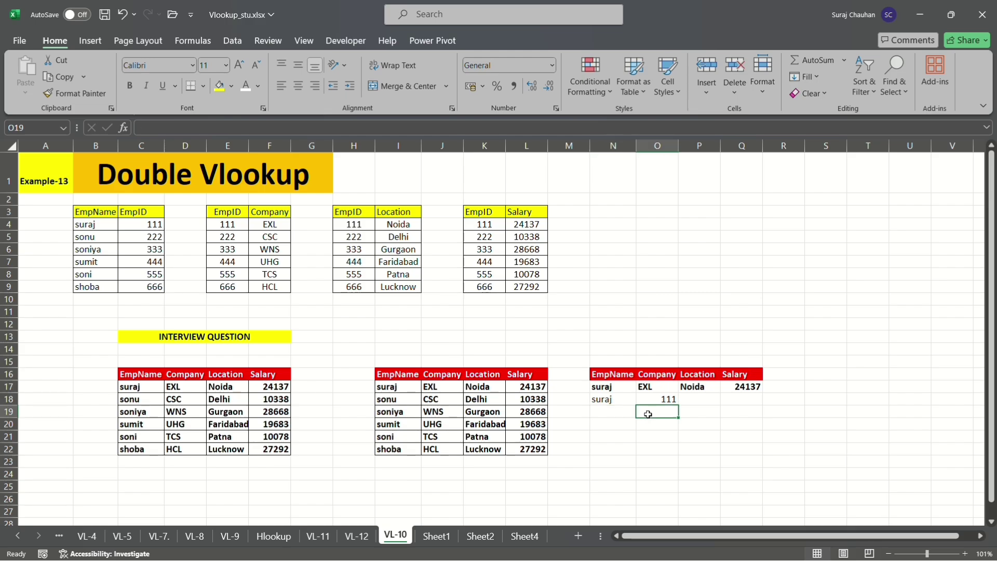
pyautogui.doubleClick(648, 414)
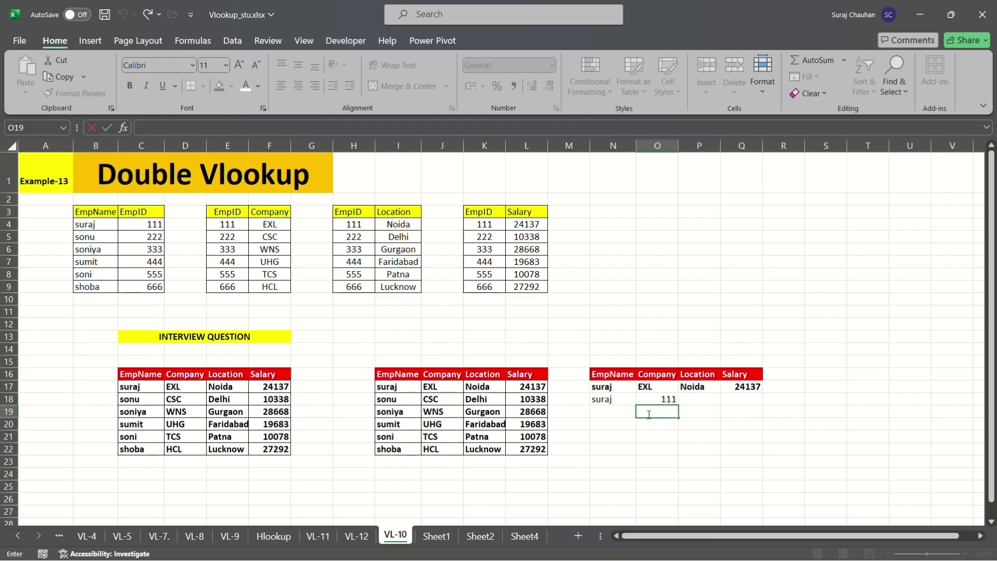
pyautogui.write('=vl')
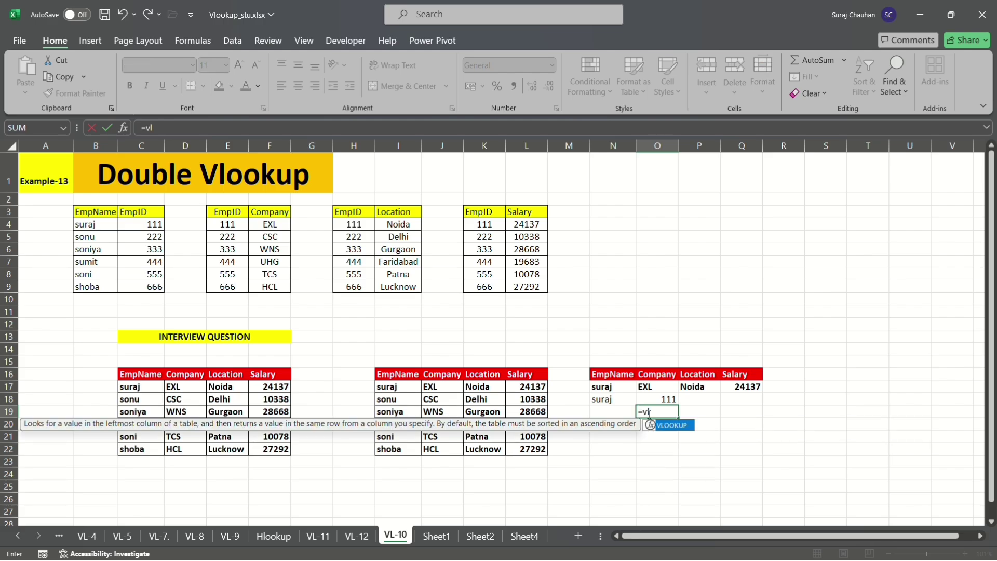
pyautogui.press('Tab')
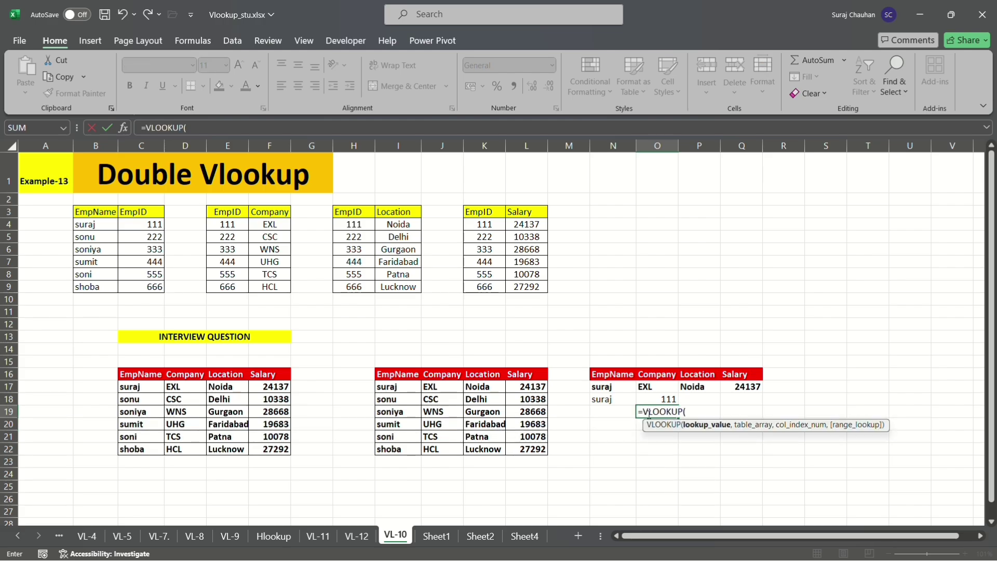
pyautogui.click(605, 410)
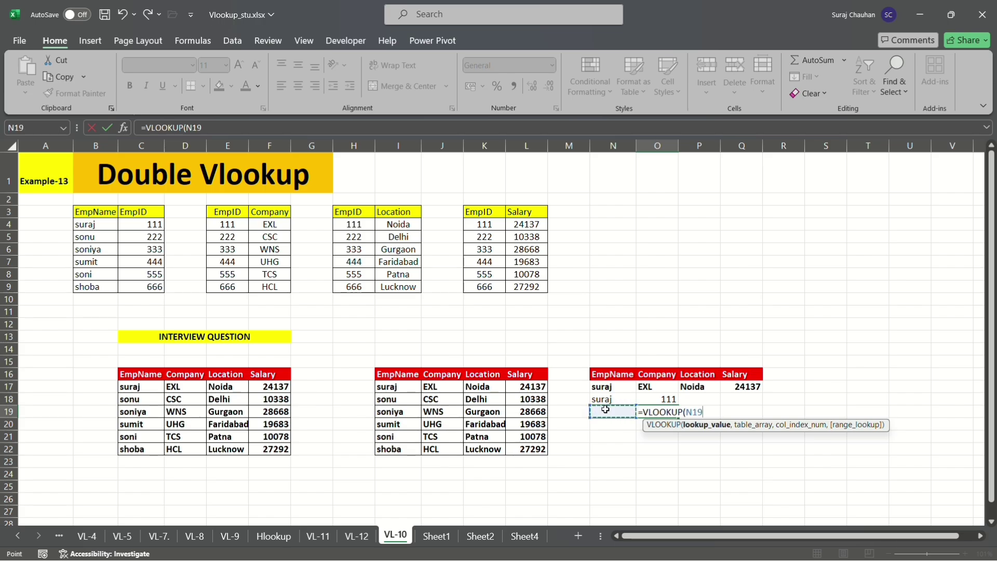
pyautogui.press('F4')
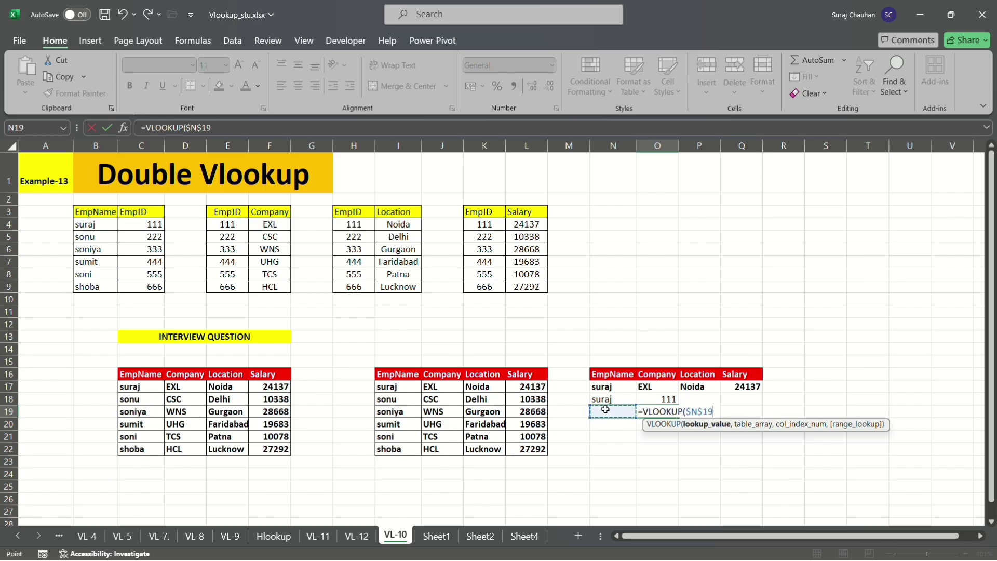
pyautogui.write(',')
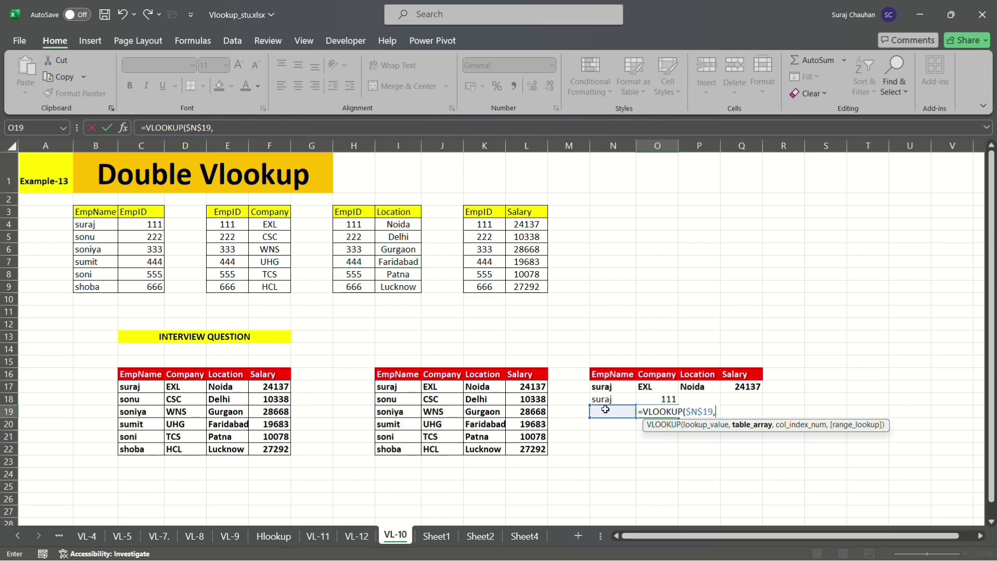
# Complete the O19 VLOOKUP with the EmpName/EmpID table $B$3:$C$9, column index 2 and an exact match (FALSE).
pyautogui.click(108, 214)
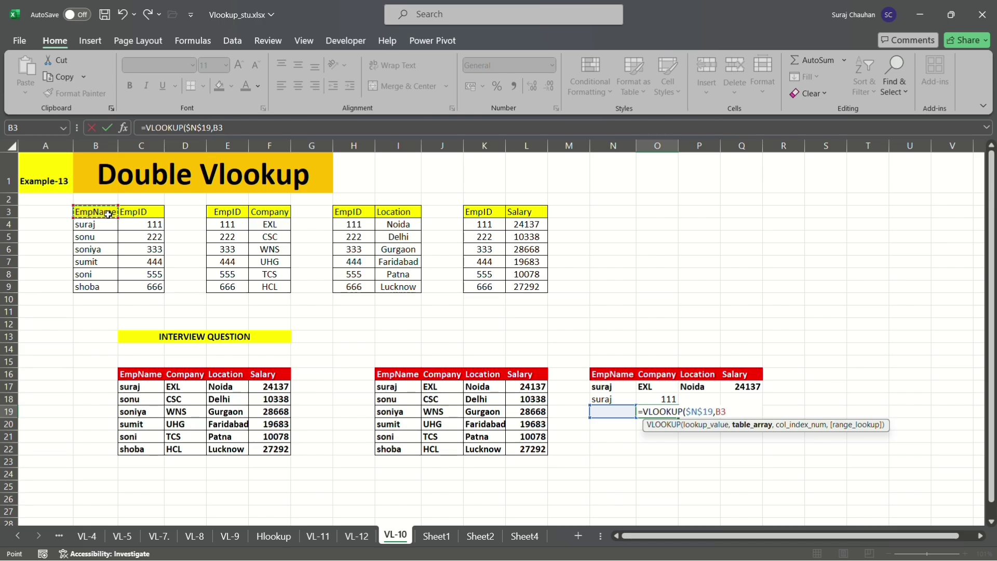
pyautogui.hotkey('ctrl', 'shift', 'Right')
pyautogui.hotkey('ctrl', 'shift', 'Down')
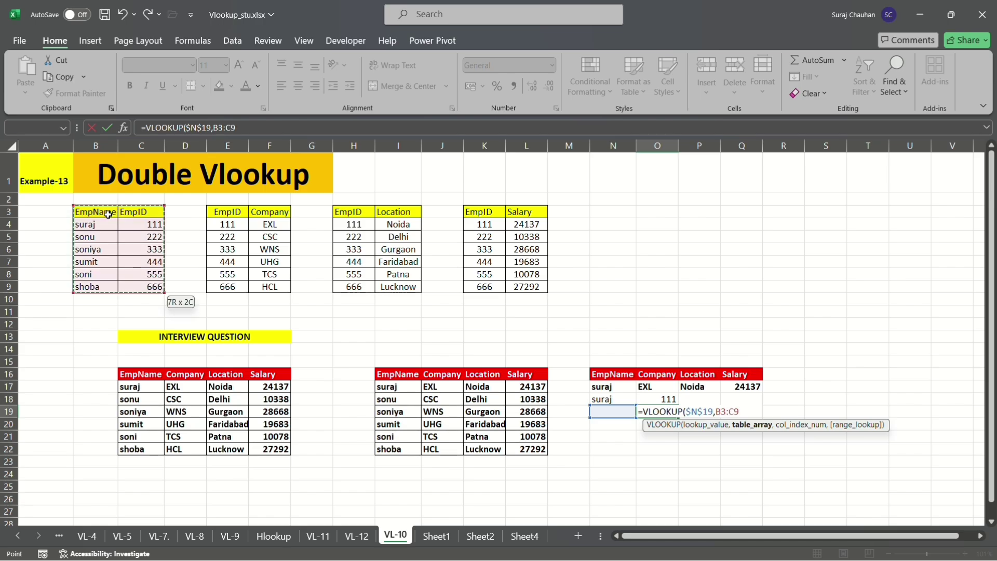
pyautogui.press('F4')
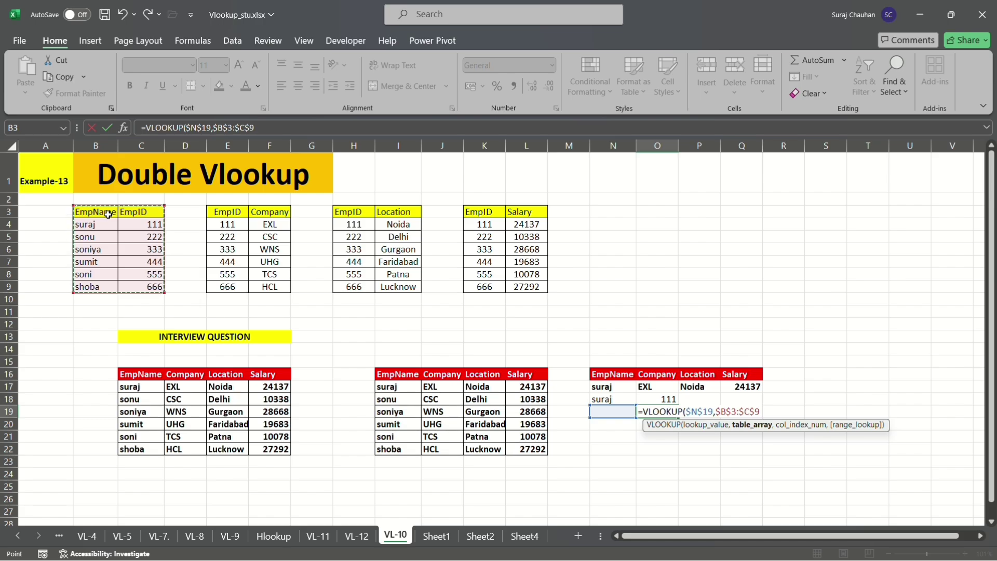
pyautogui.write(',')
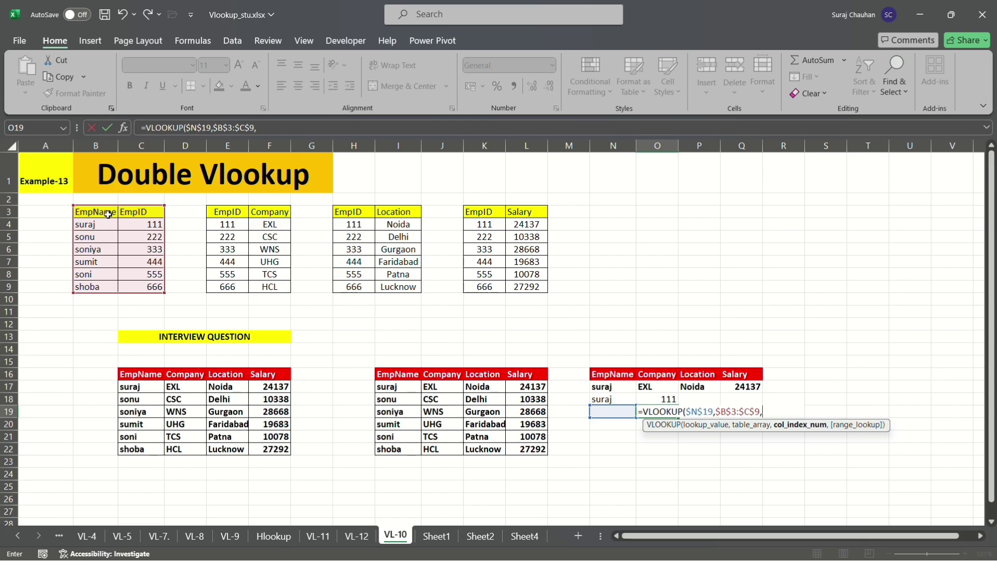
pyautogui.write('2,')
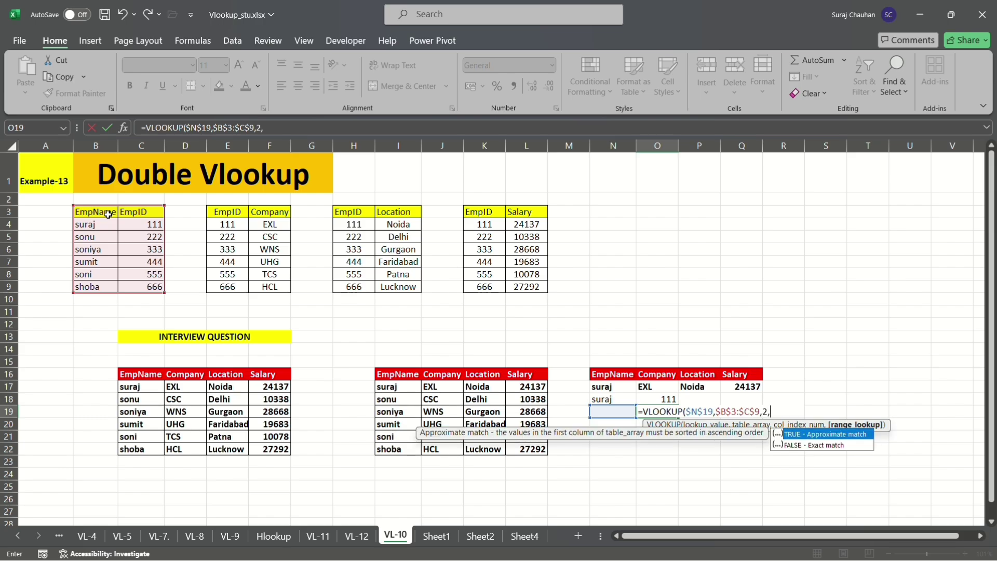
pyautogui.press('Down')
pyautogui.press('Tab')
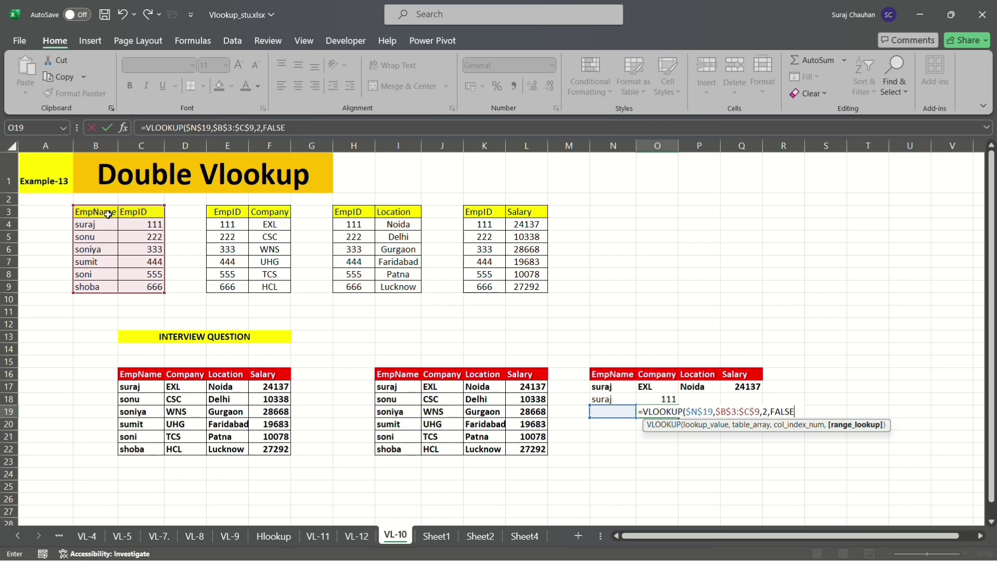
pyautogui.press('Return')
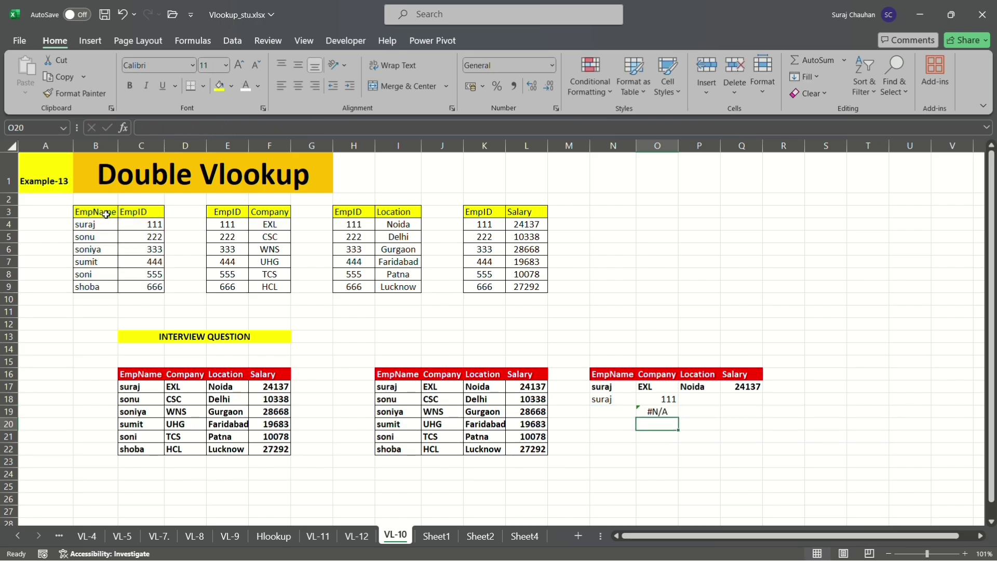
# Enter the first employee's name from the EmpName list in N19 as the lookup value.
pyautogui.click(618, 410)
pyautogui.write('suraj')
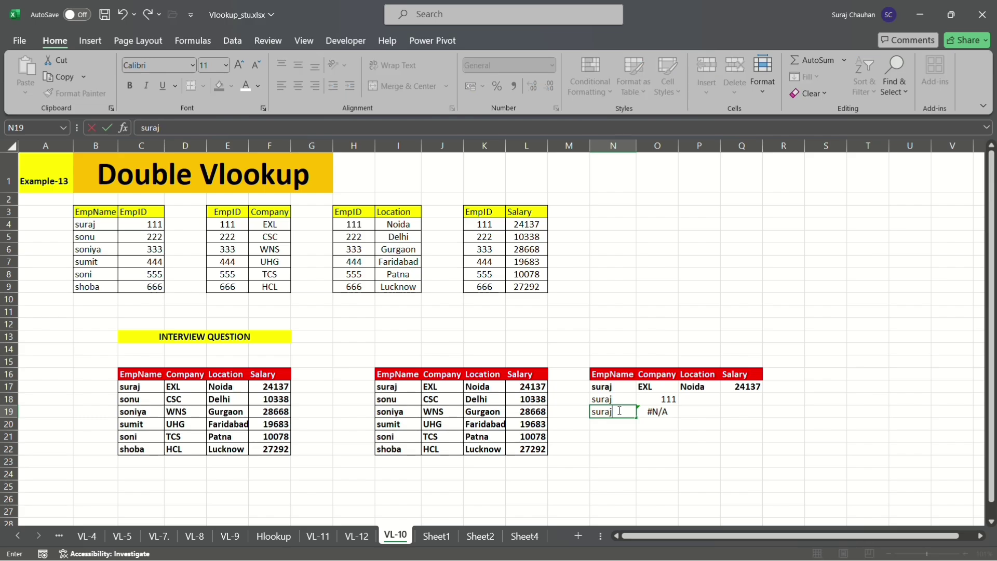
pyautogui.press('Return')
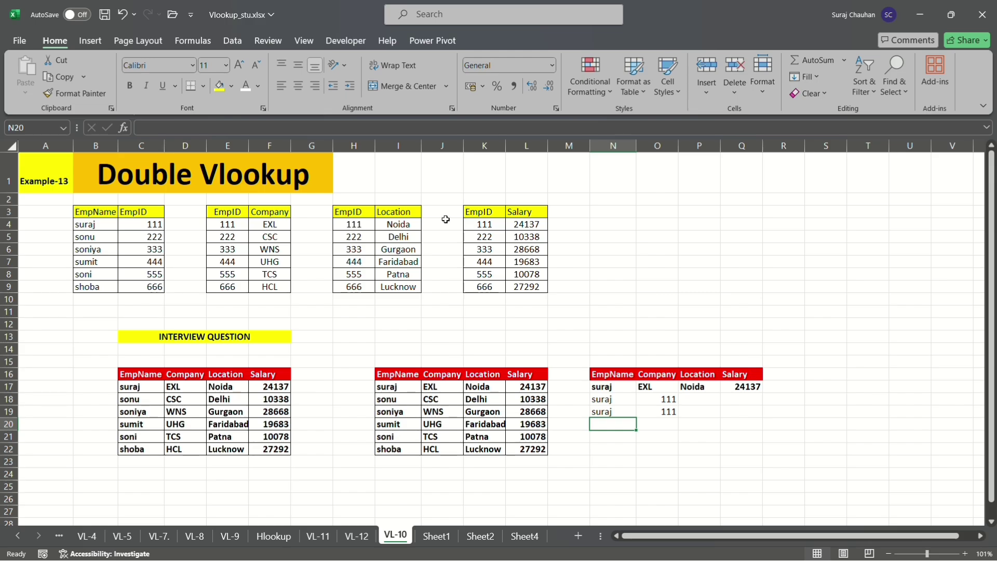
# Nest the existing VLOOKUP in O19 as the lookup value of a new outer VLOOKUP.
pyautogui.click(644, 411)
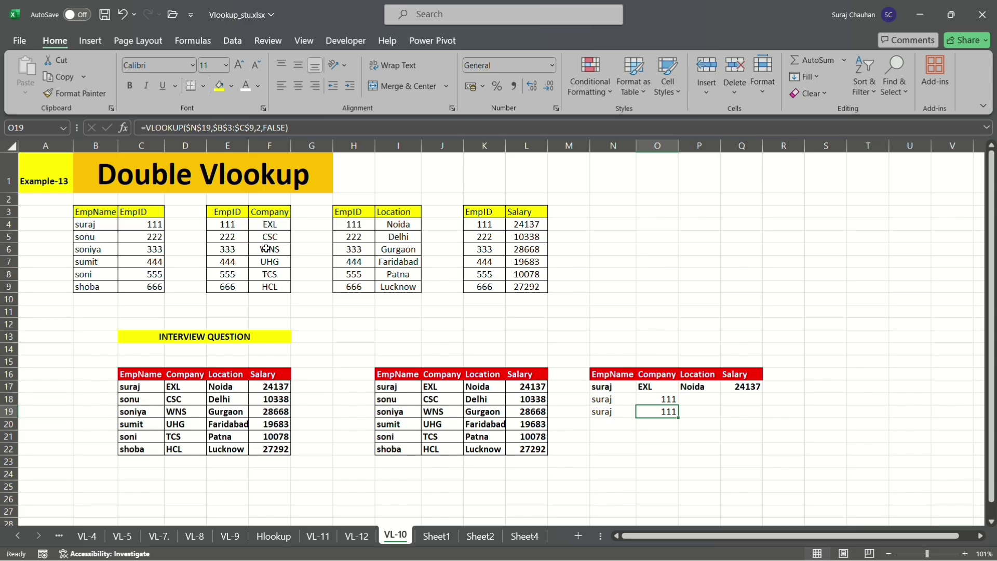
pyautogui.doubleClick(664, 409)
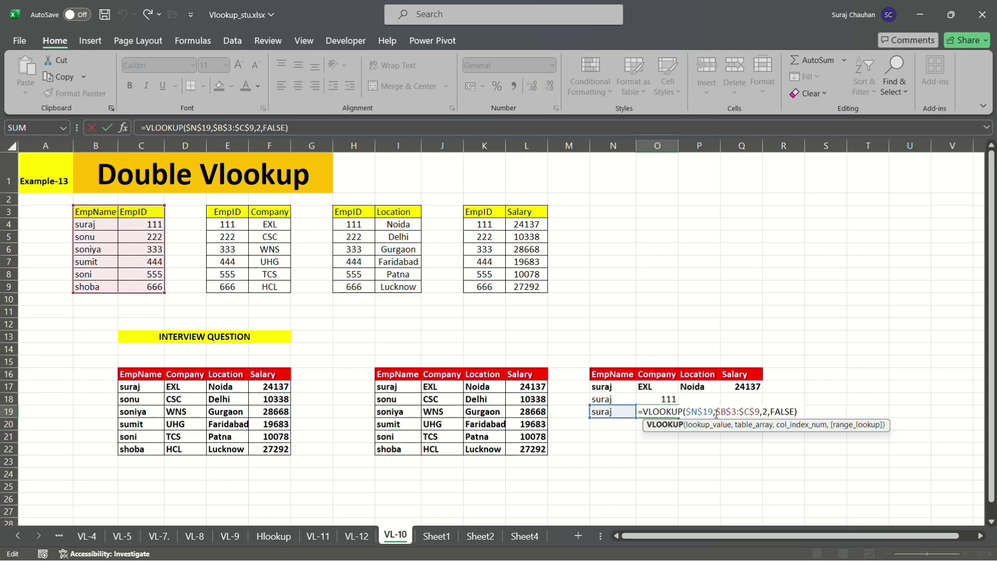
pyautogui.click(645, 410)
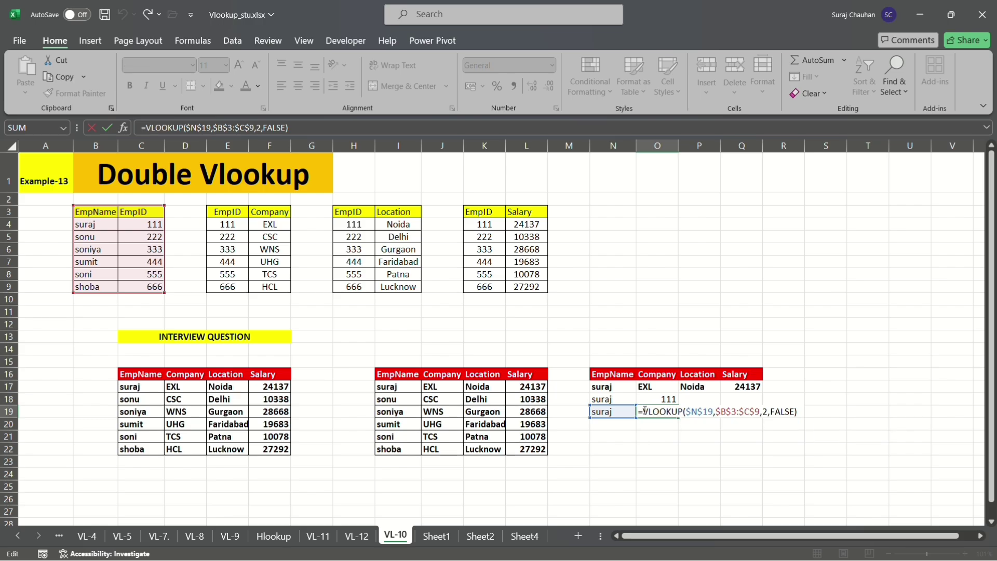
pyautogui.write('vl')
pyautogui.press('Tab')
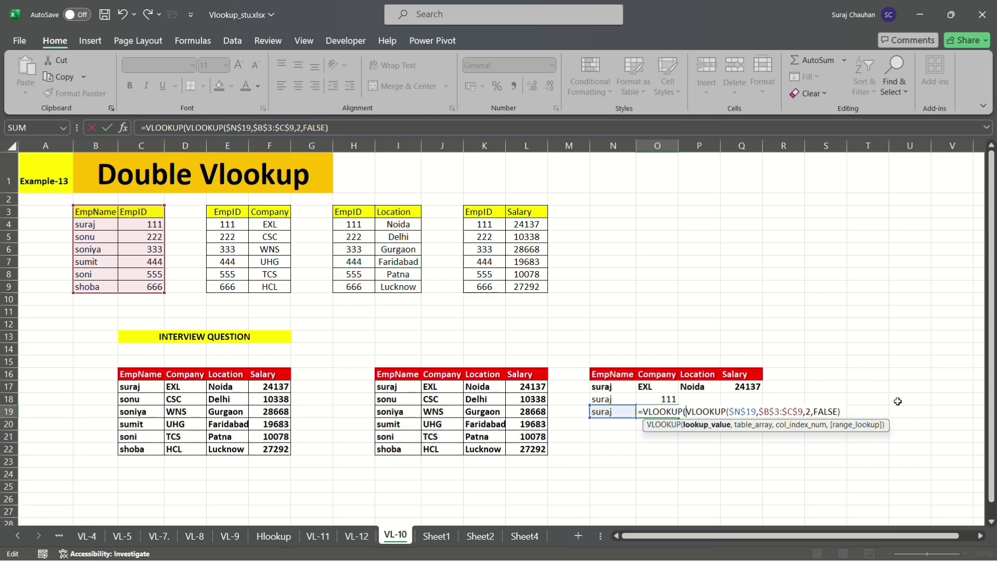
# Add a comma after the inner VLOOKUP in O19, remove the stray T19 reference before it, and dismiss the battery notification.
pyautogui.click(854, 410)
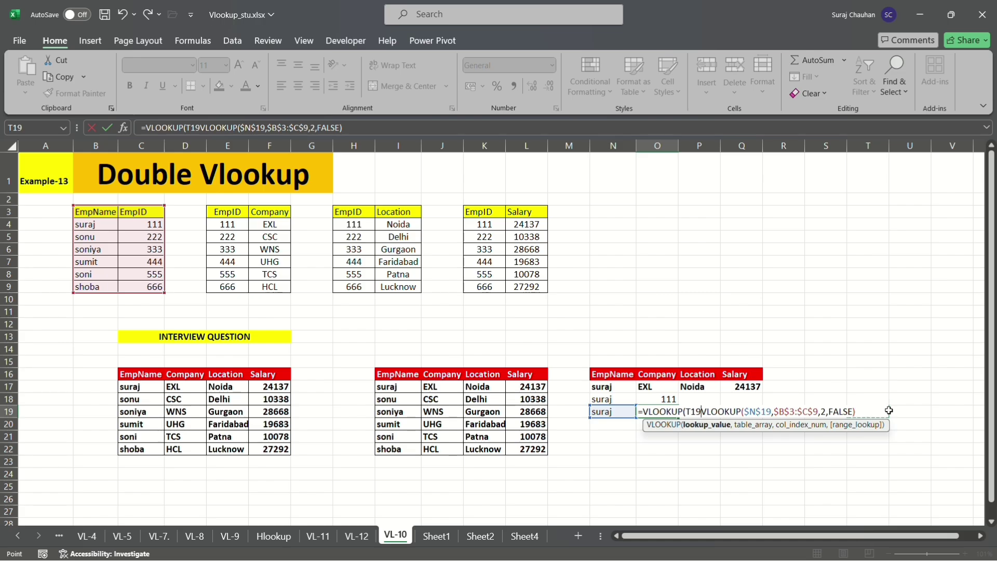
pyautogui.click(834, 411)
pyautogui.write(',')
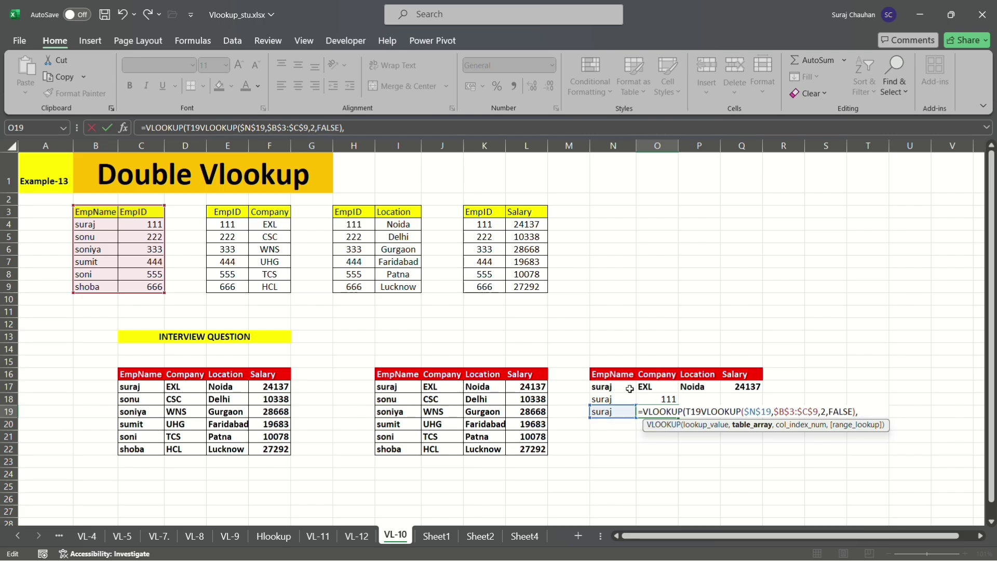
pyautogui.click(702, 412)
pyautogui.press('BackSpace')
pyautogui.press('BackSpace')
pyautogui.press('BackSpace')
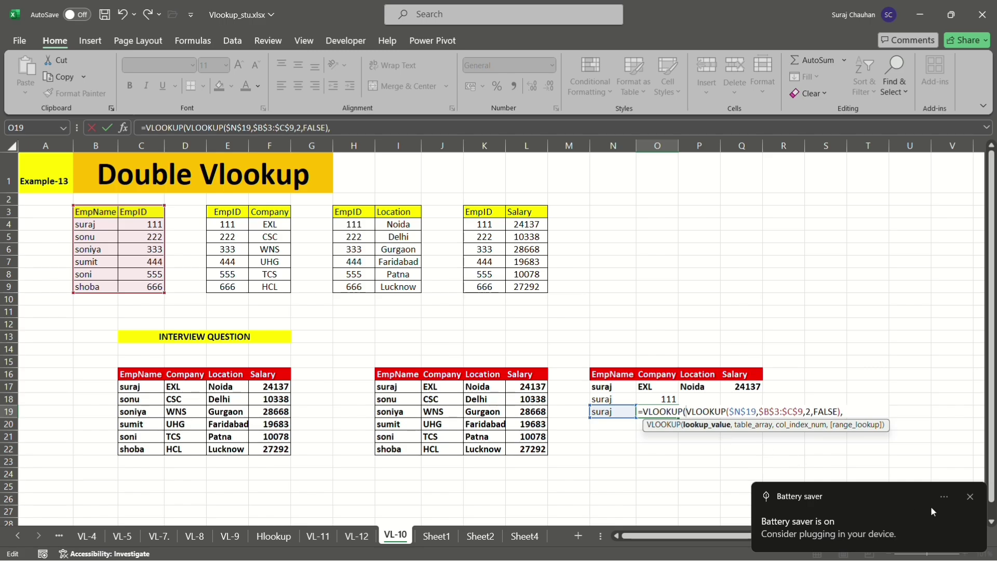
pyautogui.click(970, 496)
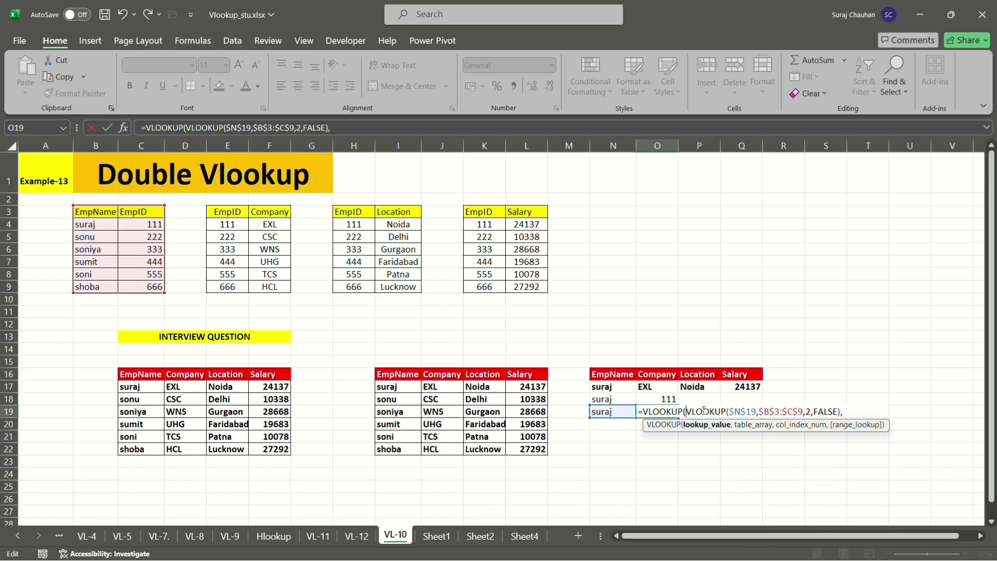
# Set the outer VLOOKUP's table array to the EmpID/Company table as the absolute range $E$3:$F$9.
pyautogui.click(860, 406)
pyautogui.click(234, 213)
pyautogui.hotkey('ctrl', 'shift', 'Right')
pyautogui.hotkey('ctrl', 'shift', 'Down')
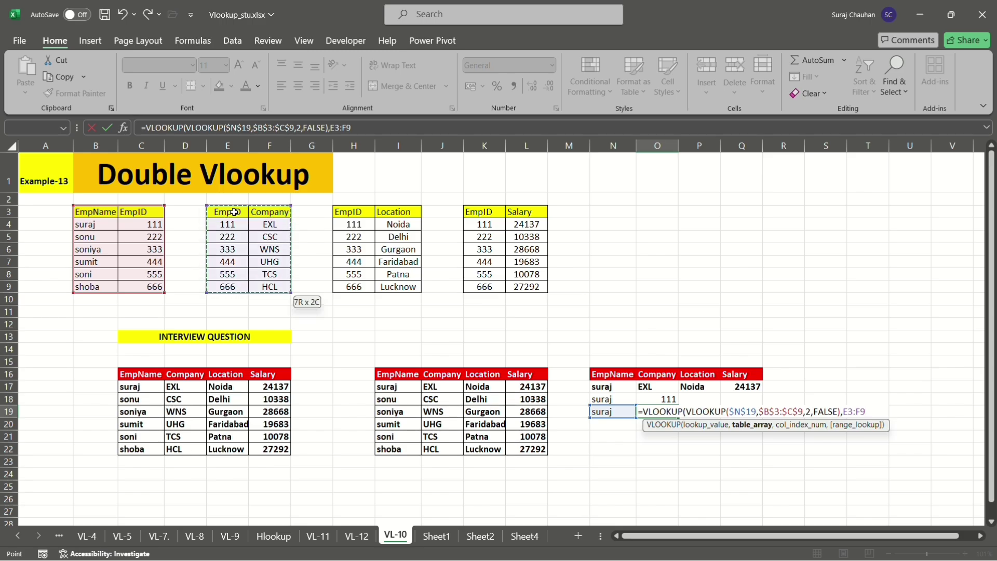
pyautogui.press('F4')
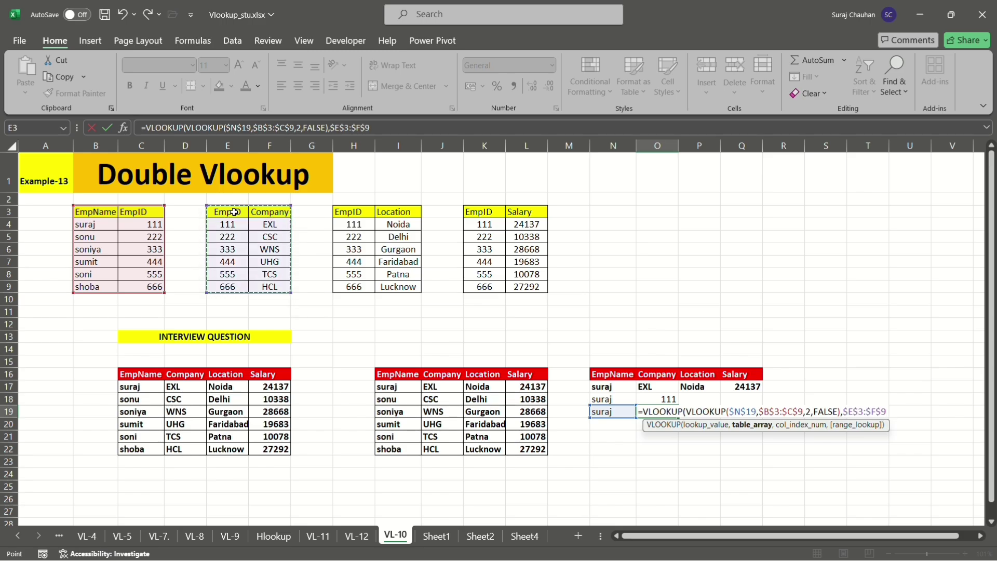
# Finish the outer VLOOKUP in O19 with column index 2 and an exact match (FALSE).
pyautogui.write(',')
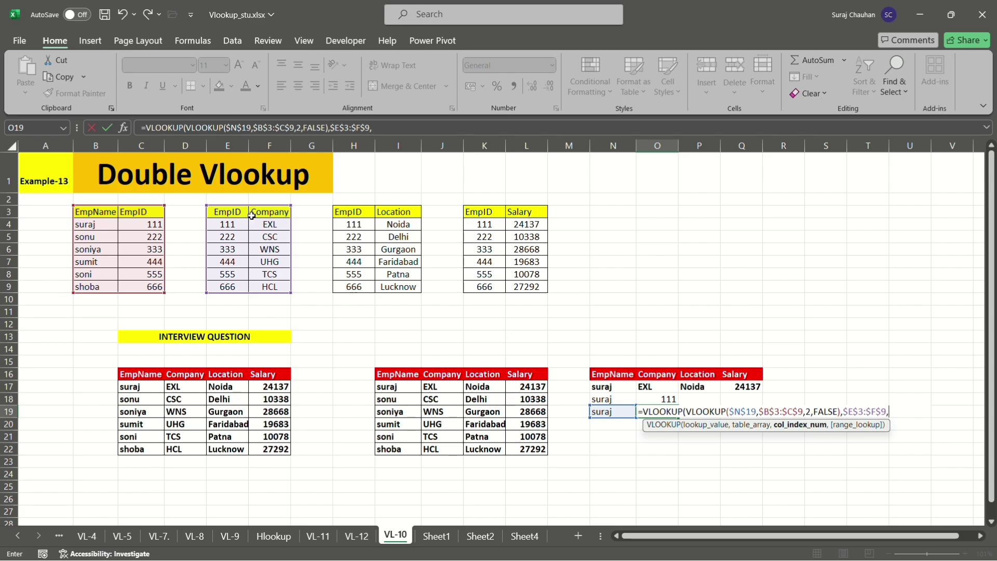
pyautogui.write('2,')
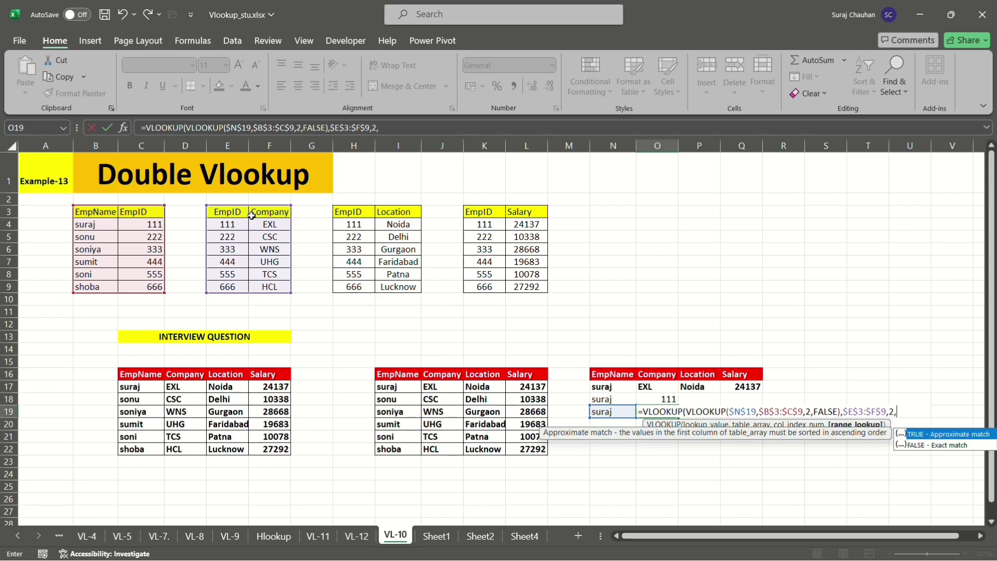
pyautogui.press('Down')
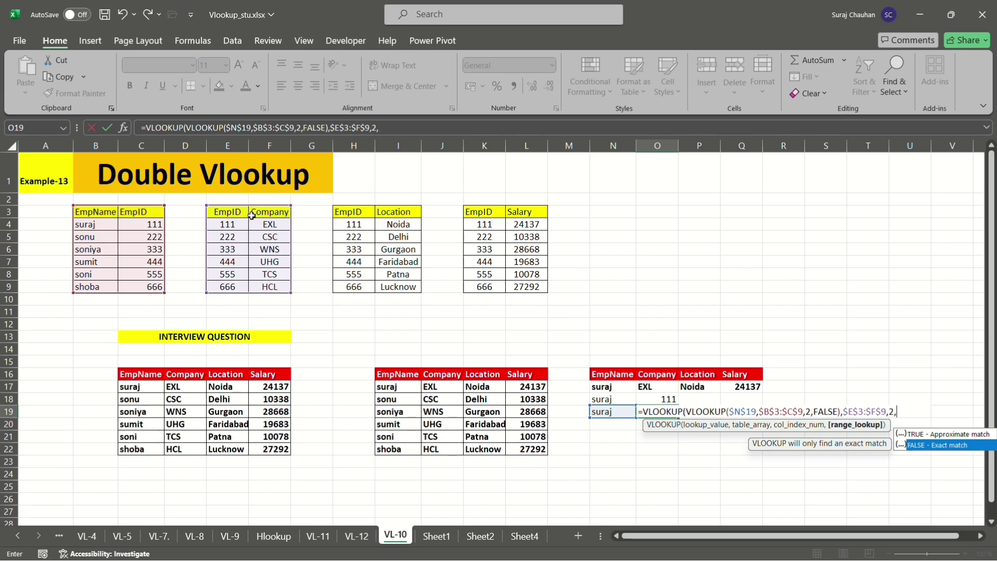
pyautogui.press('Tab')
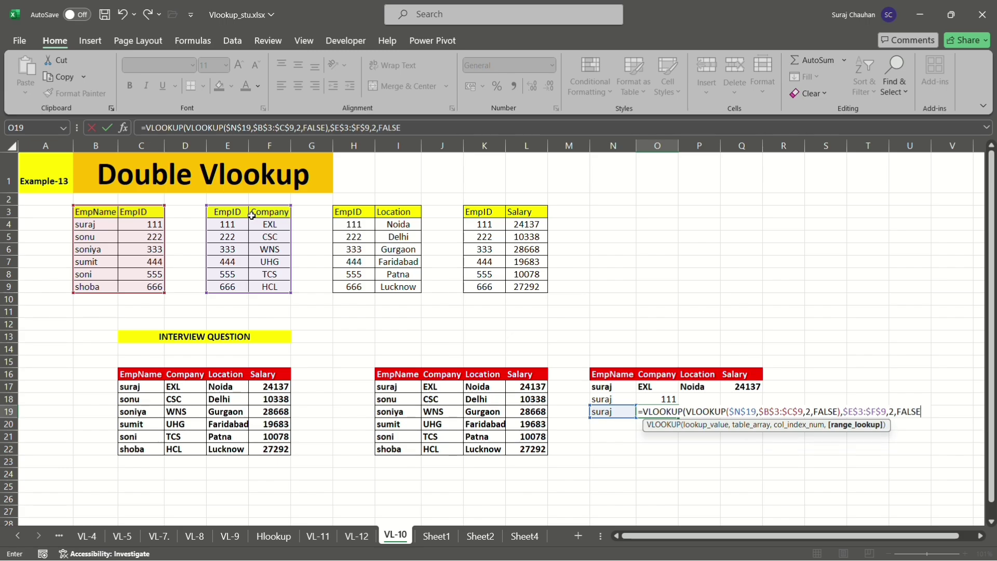
pyautogui.write(')')
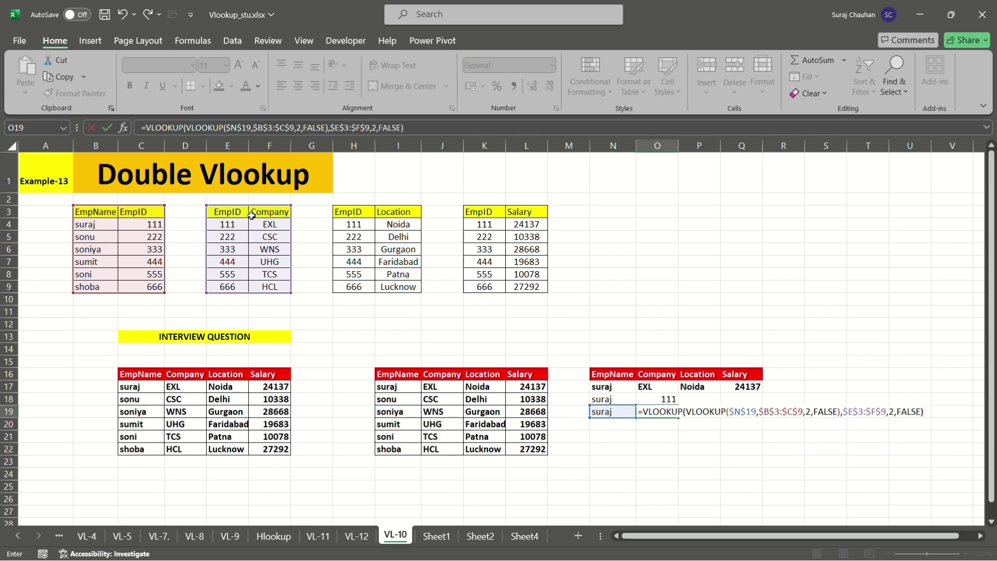
pyautogui.press('Return')
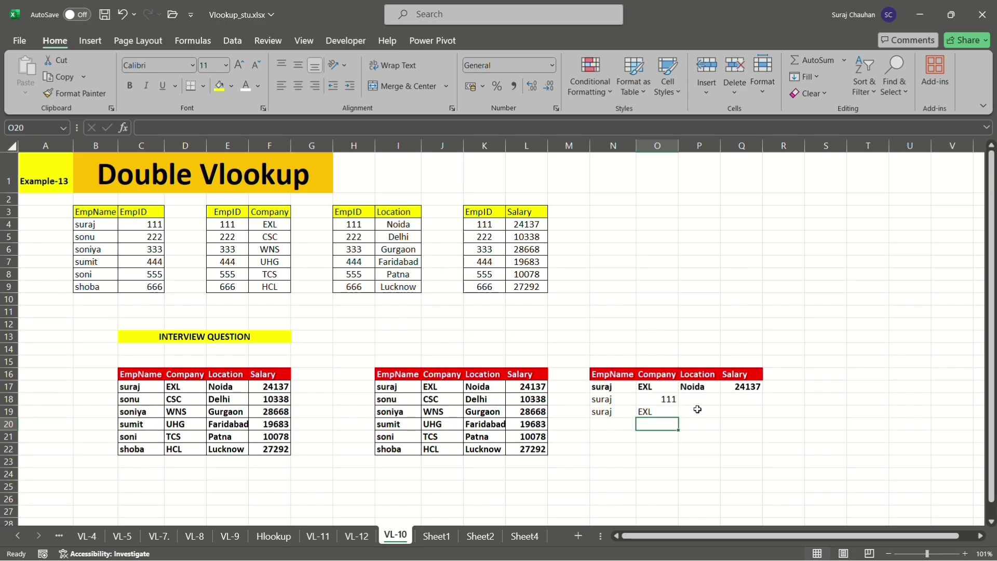
# Try adding a second employee name in N20 and filling the company formula from O19 down to O20.
pyautogui.click(613, 422)
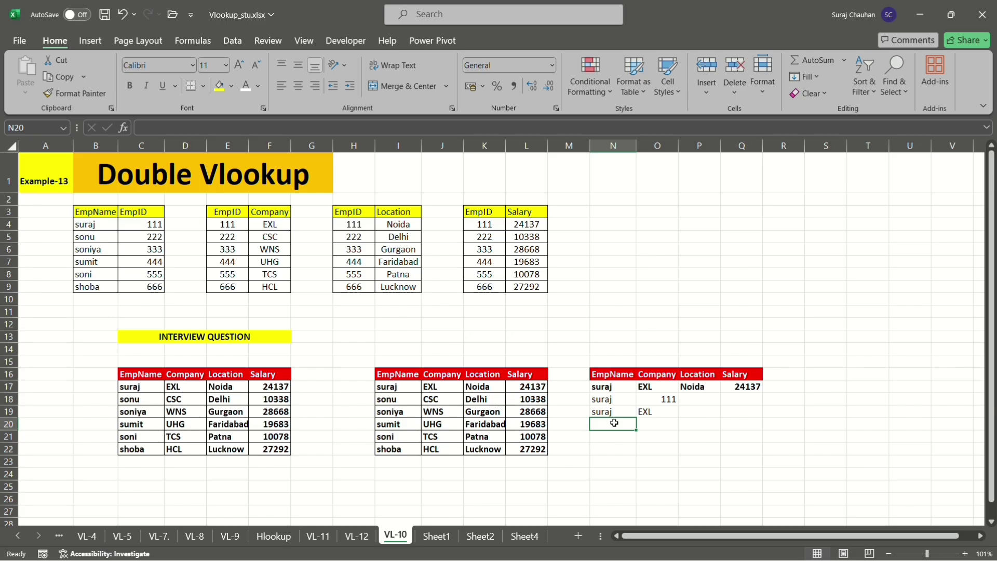
pyautogui.write('sonu')
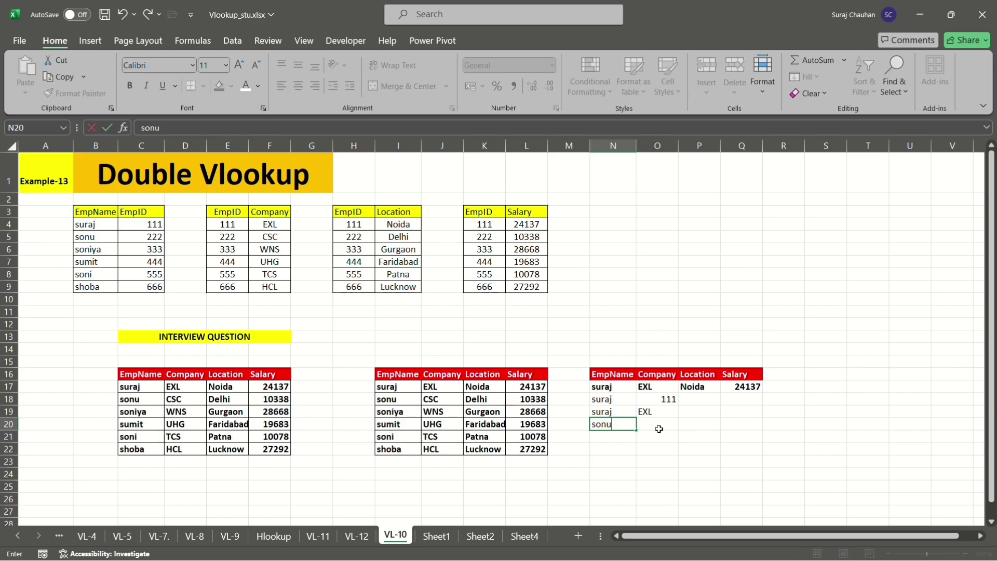
pyautogui.click(671, 415)
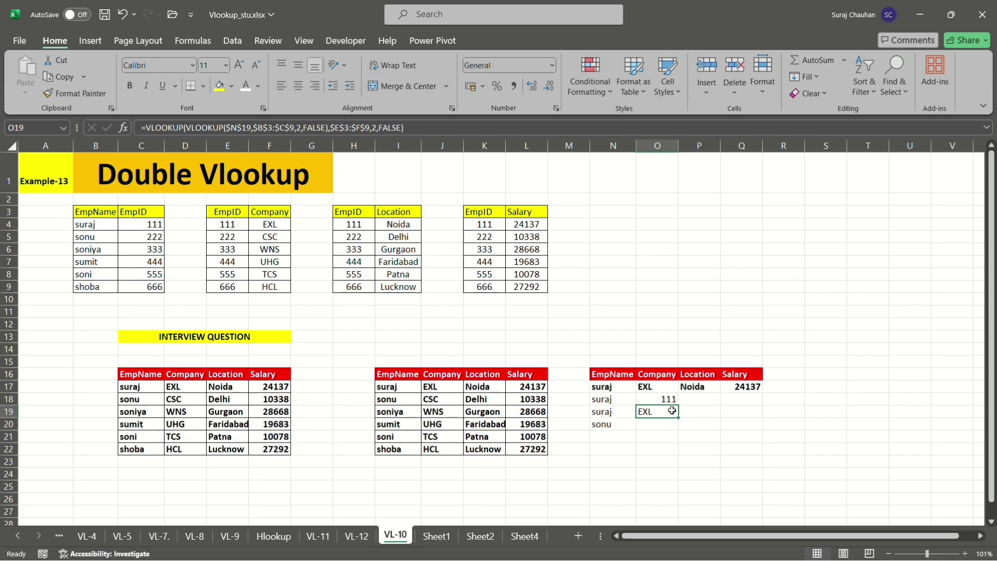
pyautogui.hotkey('shift', 'Down')
pyautogui.hotkey('ctrl', 'd')
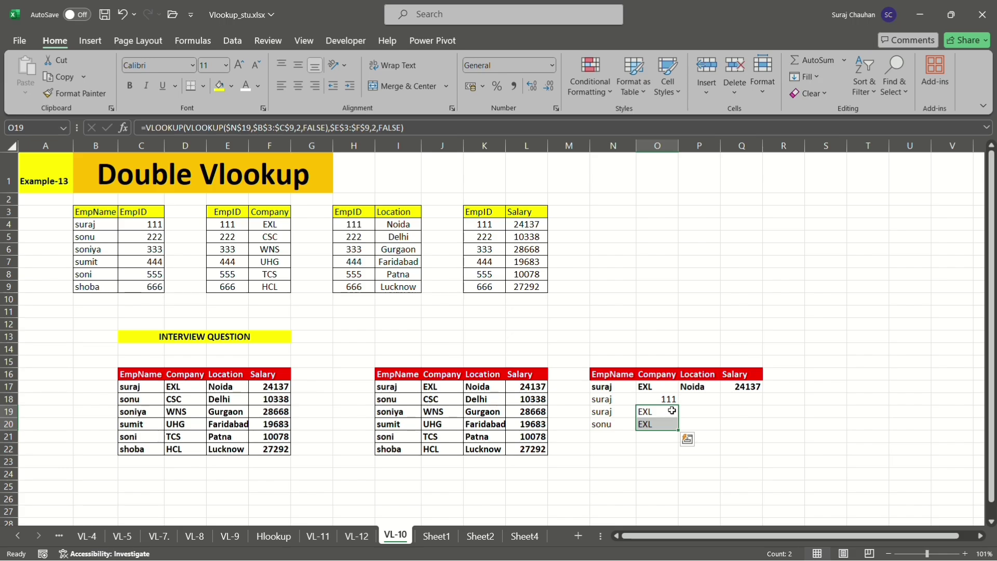
# Clear the filled formula from O20 and the second employee name from N20.
pyautogui.click(666, 424)
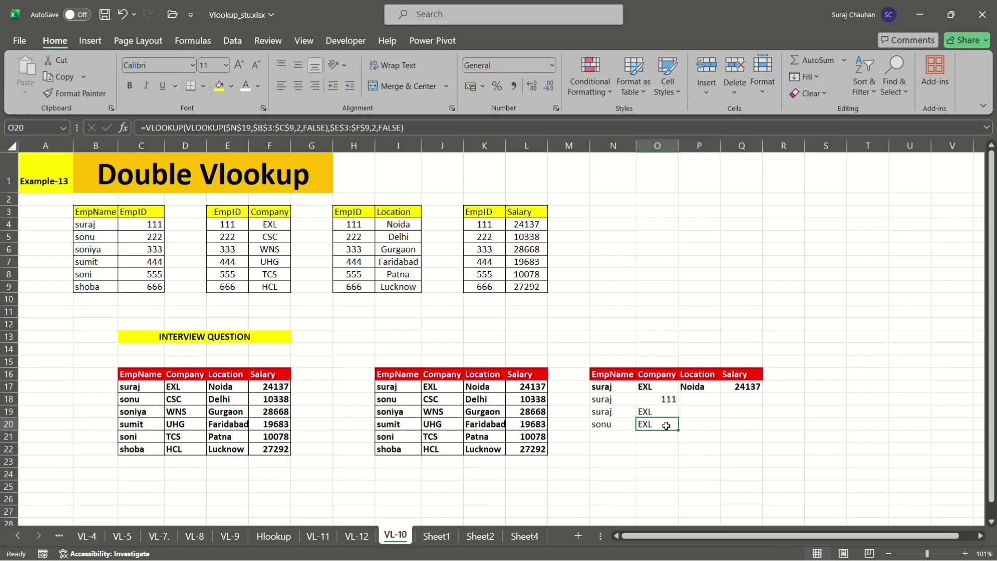
pyautogui.press('Delete')
pyautogui.press('Return')
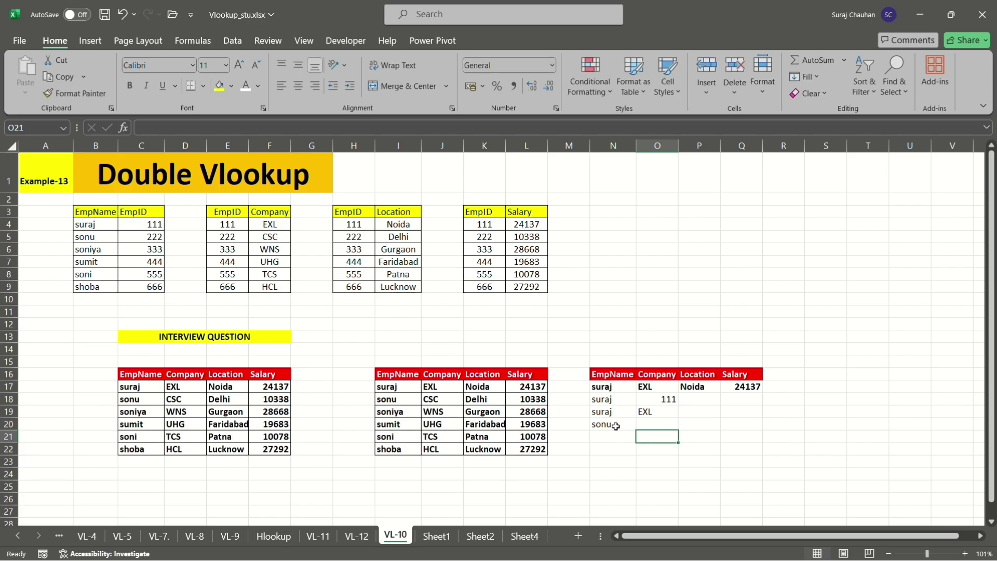
pyautogui.click(657, 413)
pyautogui.hotkey('shift', 'Down')
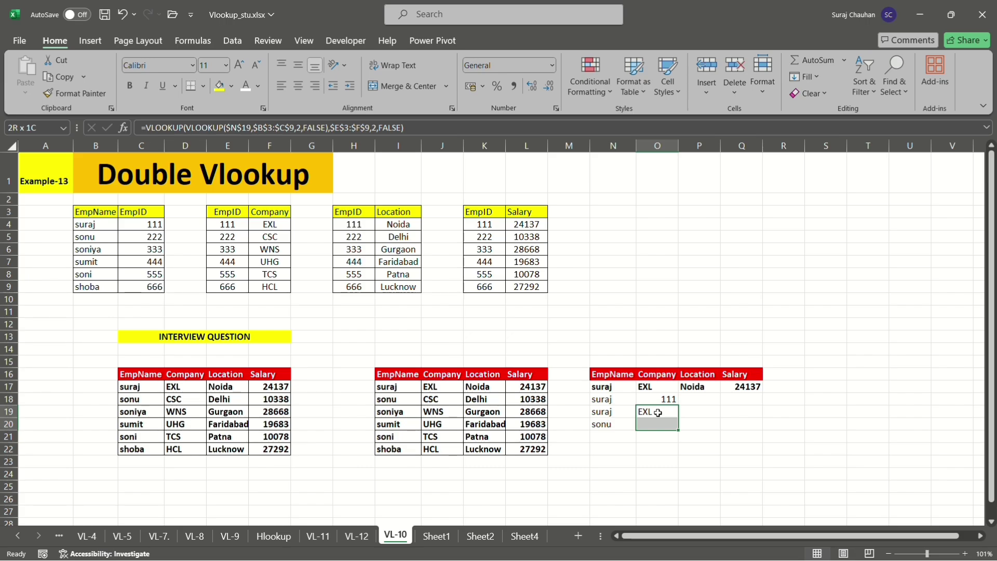
pyautogui.click(621, 422)
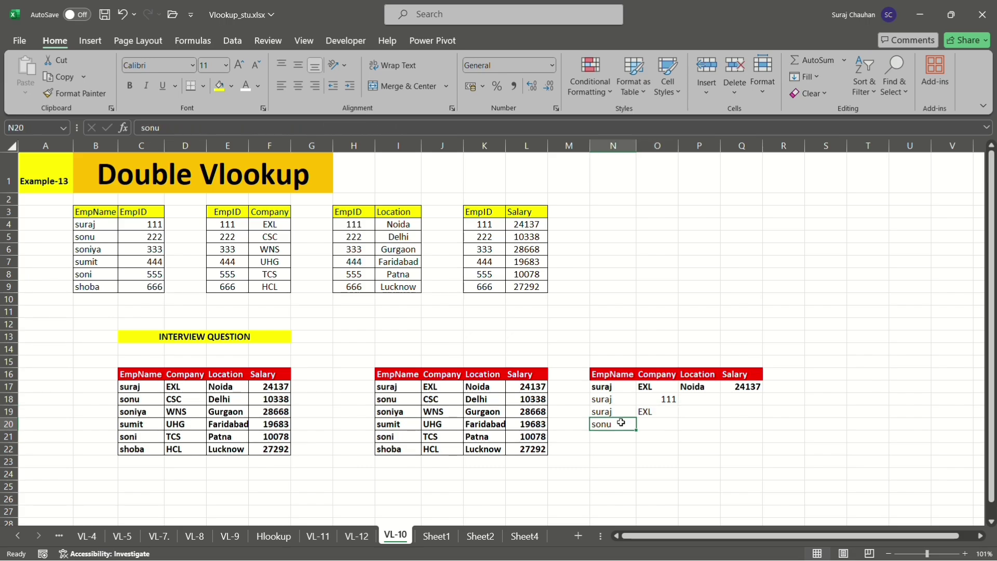
pyautogui.press('BackSpace')
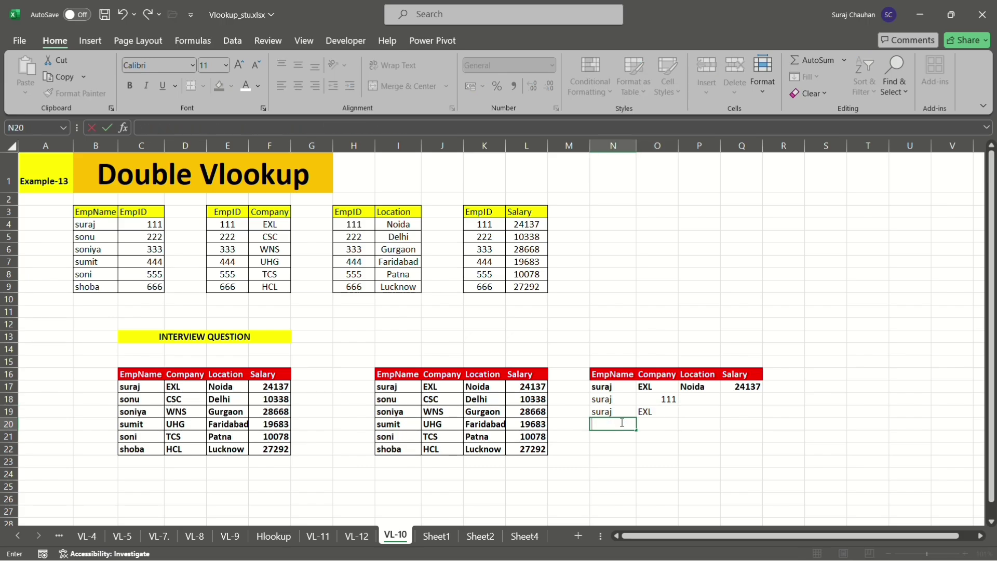
pyautogui.click(704, 413)
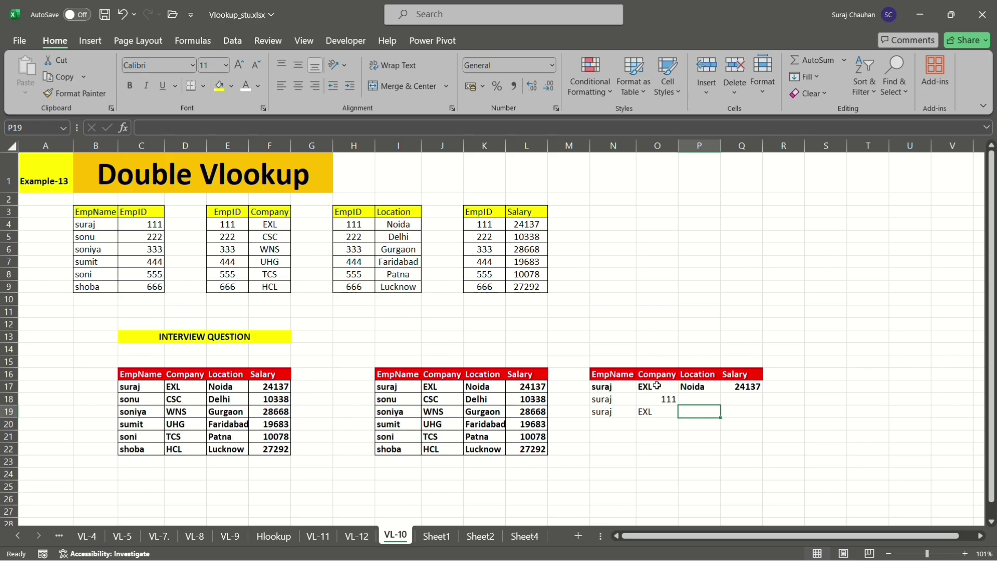
# Copy the full nested VLOOKUP formula text from O19 and paste it into the Location cell P19.
pyautogui.doubleClick(668, 413)
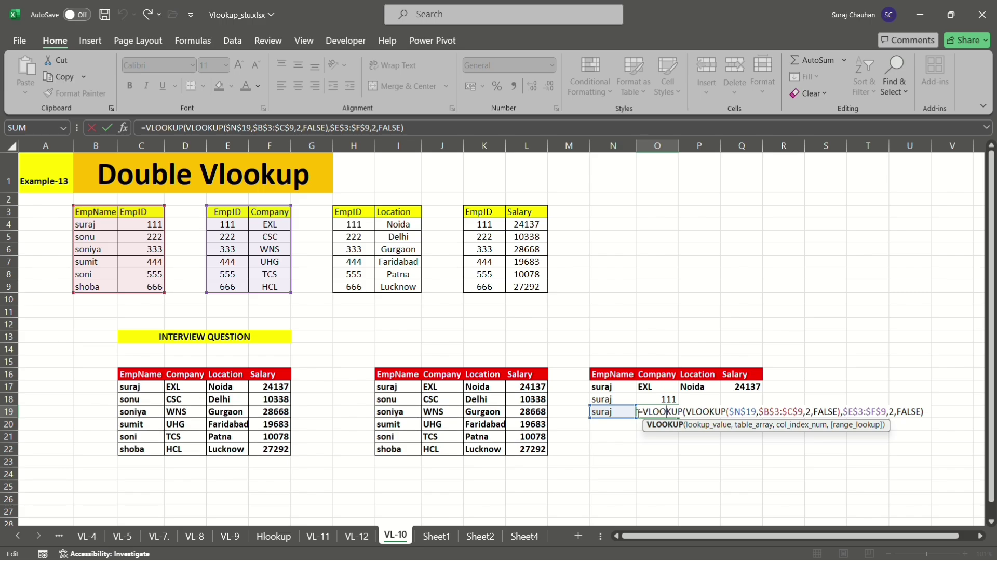
pyautogui.click(637, 411)
pyautogui.hotkey('shift', 'Right')
pyautogui.hotkey('shift', 'Right')
pyautogui.hotkey('shift', 'Right')
pyautogui.hotkey('shift', 'Right')
pyautogui.hotkey('shift', 'Right')
pyautogui.hotkey('shift', 'Right')
pyautogui.hotkey('shift', 'Right')
pyautogui.hotkey('shift', 'Right')
pyautogui.hotkey('shift', 'Right')
pyautogui.hotkey('shift', 'Right')
pyautogui.hotkey('shift', 'Right')
pyautogui.hotkey('shift', 'Right')
pyautogui.hotkey('shift', 'Right')
pyautogui.hotkey('shift', 'Right')
pyautogui.hotkey('shift', 'Right')
pyautogui.hotkey('shift', 'Right')
pyautogui.hotkey('shift', 'Right')
pyautogui.hotkey('shift', 'Right')
pyautogui.hotkey('shift', 'Right')
pyautogui.hotkey('shift', 'Right')
pyautogui.hotkey('shift', 'Right')
pyautogui.hotkey('shift', 'Right')
pyautogui.hotkey('shift', 'Right')
pyautogui.hotkey('shift', 'Right')
pyautogui.hotkey('shift', 'Right')
pyautogui.hotkey('shift', 'Right')
pyautogui.hotkey('shift', 'Right')
pyautogui.hotkey('shift', 'Right')
pyautogui.hotkey('shift', 'Right')
pyautogui.hotkey('shift', 'Right')
pyautogui.hotkey('shift', 'Right')
pyautogui.hotkey('shift', 'Right')
pyautogui.hotkey('shift', 'Right')
pyautogui.hotkey('shift', 'Right')
pyautogui.hotkey('shift', 'Right')
pyautogui.hotkey('shift', 'Right')
pyautogui.hotkey('shift', 'Right')
pyautogui.hotkey('shift', 'Right')
pyautogui.hotkey('shift', 'Right')
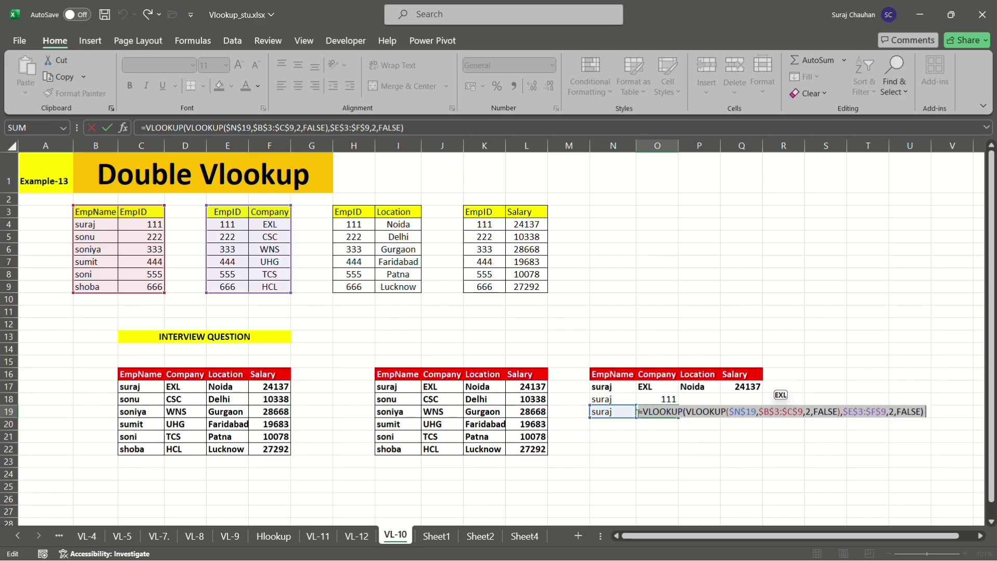
pyautogui.hotkey('ctrl', 'c')
pyautogui.press('Return')
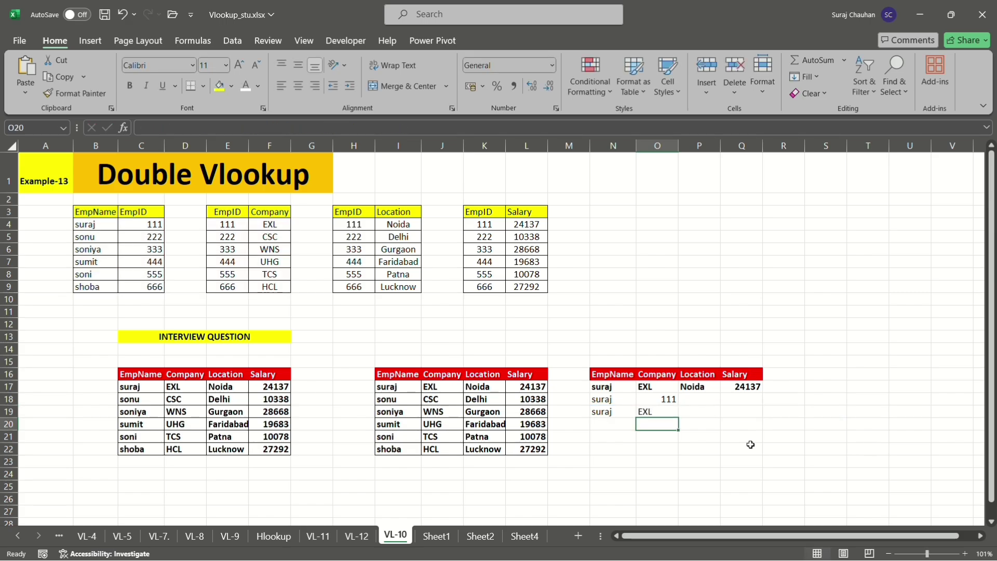
pyautogui.click(703, 411)
pyautogui.hotkey('ctrl', 'v')
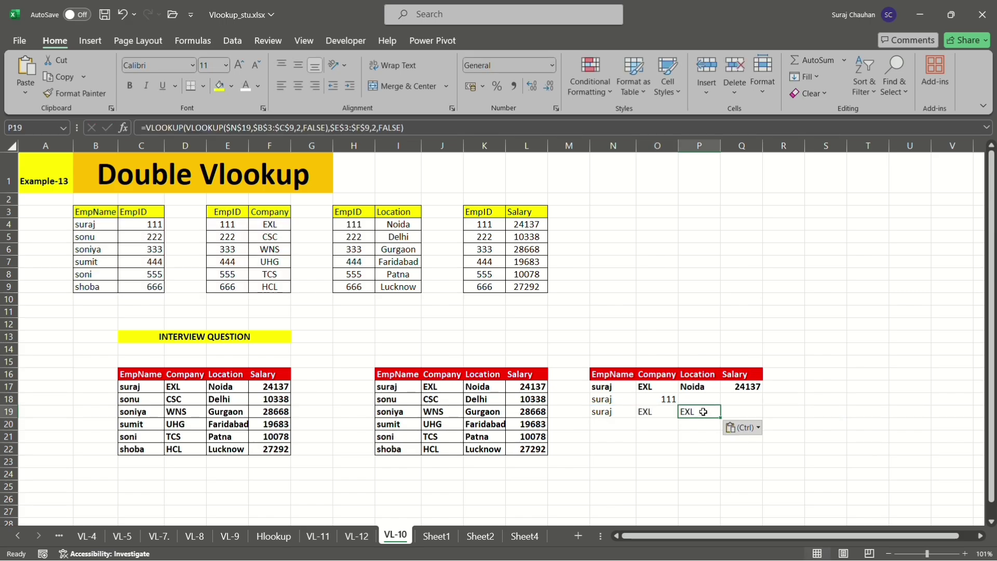
# Replace the outer VLOOKUP's table array in P19 with the EmpID/Location table as the absolute range $H$3:$I$9.
pyautogui.doubleClick(703, 411)
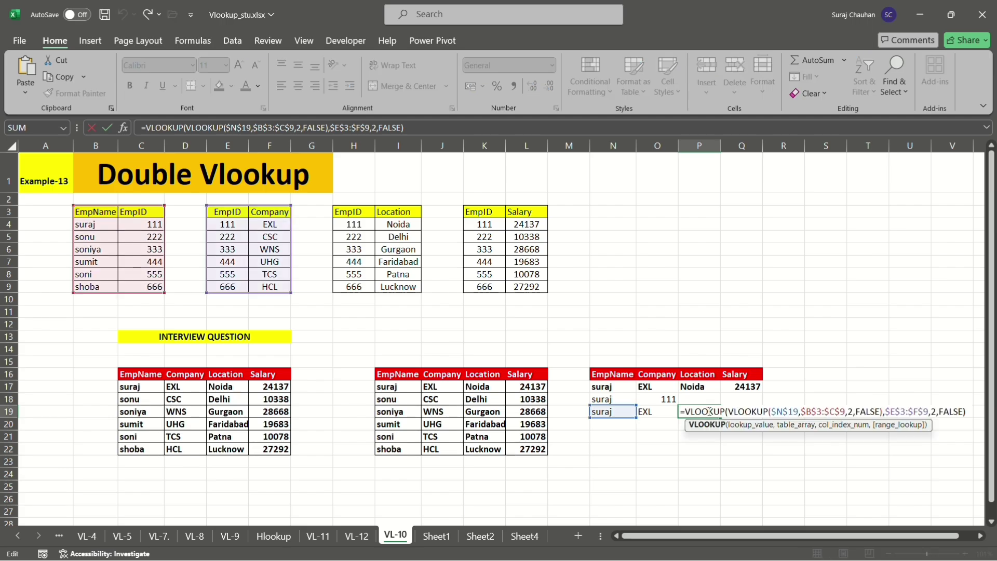
pyautogui.click(896, 411)
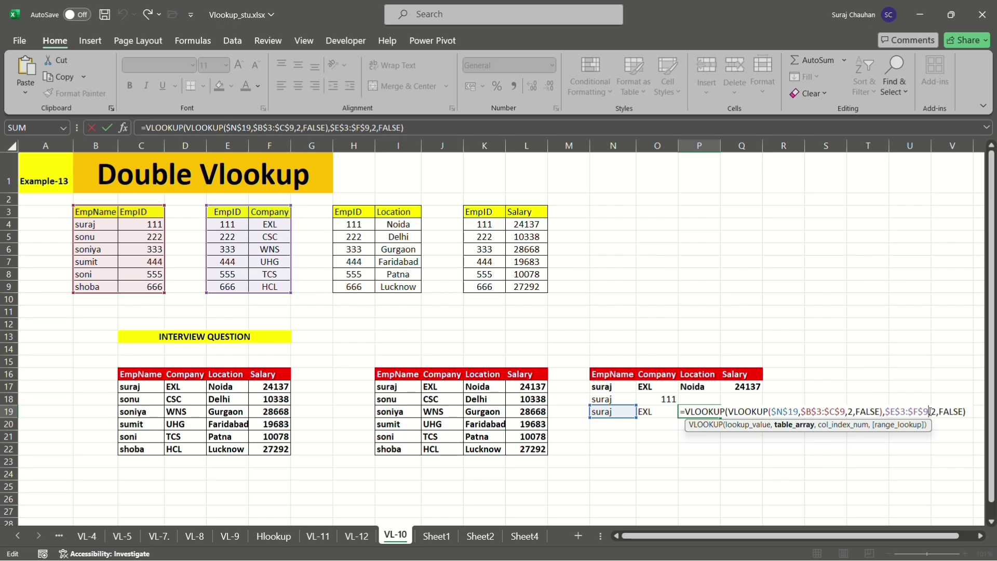
pyautogui.press('BackSpace')
pyautogui.press('BackSpace')
pyautogui.press('BackSpace')
pyautogui.press('BackSpace')
pyautogui.press('BackSpace')
pyautogui.press('BackSpace')
pyautogui.press('BackSpace')
pyautogui.press('BackSpace')
pyautogui.press('BackSpace')
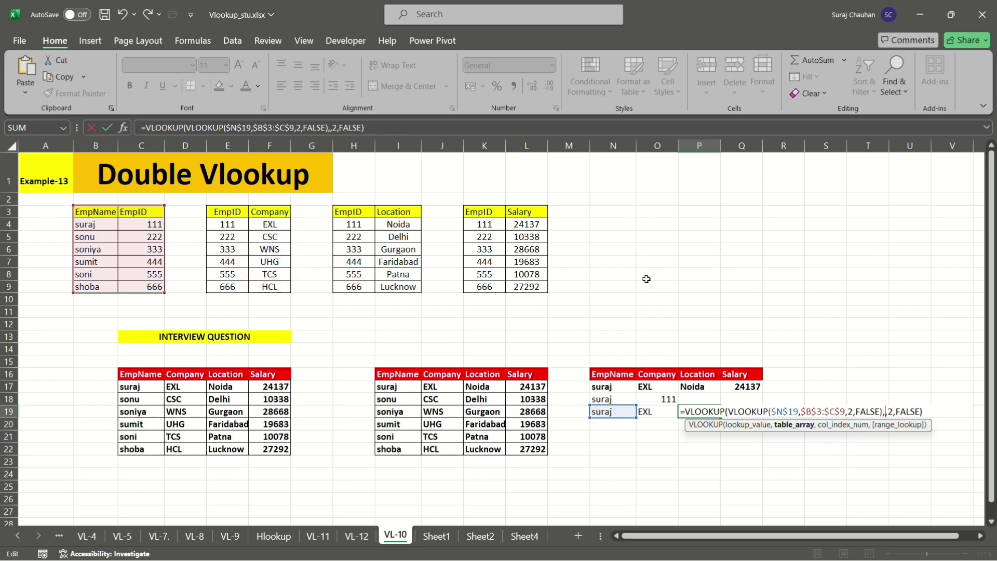
pyautogui.moveTo(367, 205); pyautogui.dragTo(363, 210)
pyautogui.hotkey('ctrl', 'shift', 'Down')
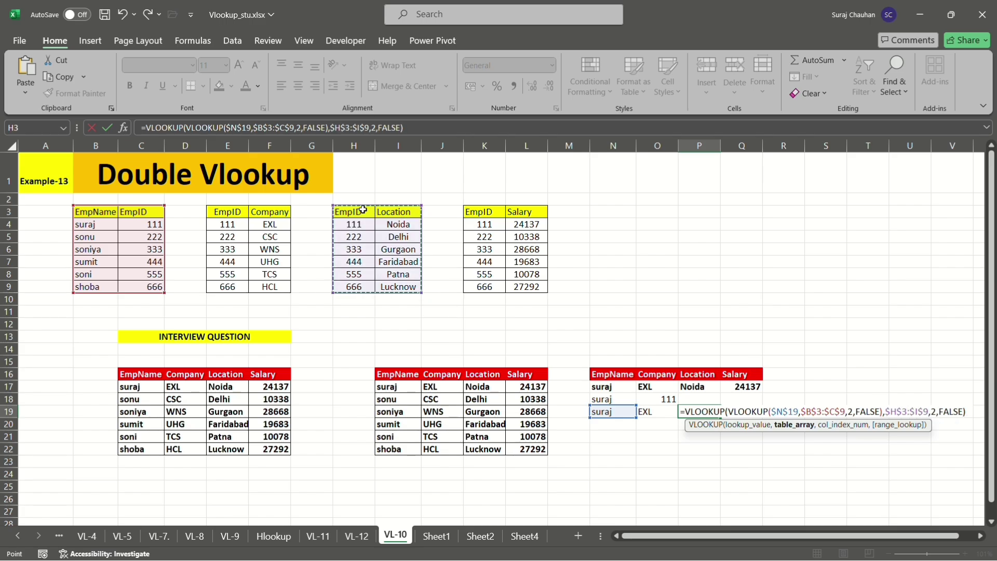
pyautogui.press('Return')
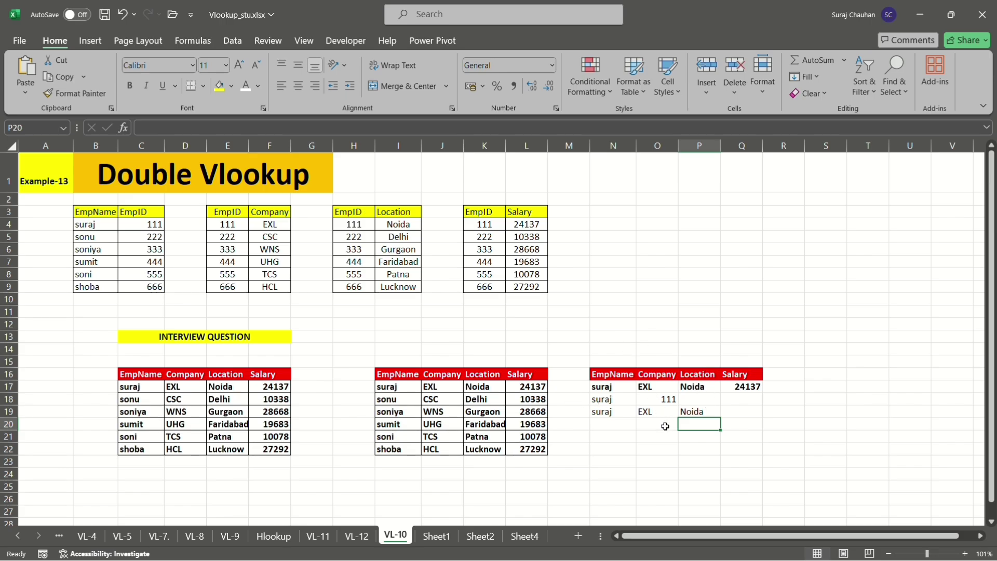
# Delete the helper VLOOKUP for the employee ID from O18.
pyautogui.click(733, 409)
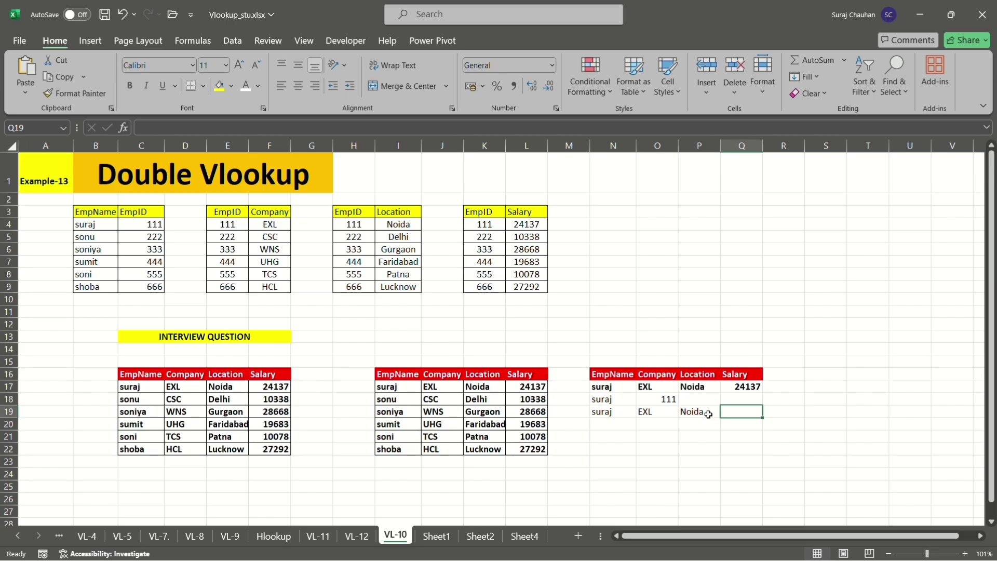
pyautogui.scroll(-3, 708, 413)
pyautogui.scroll(2, 707, 412)
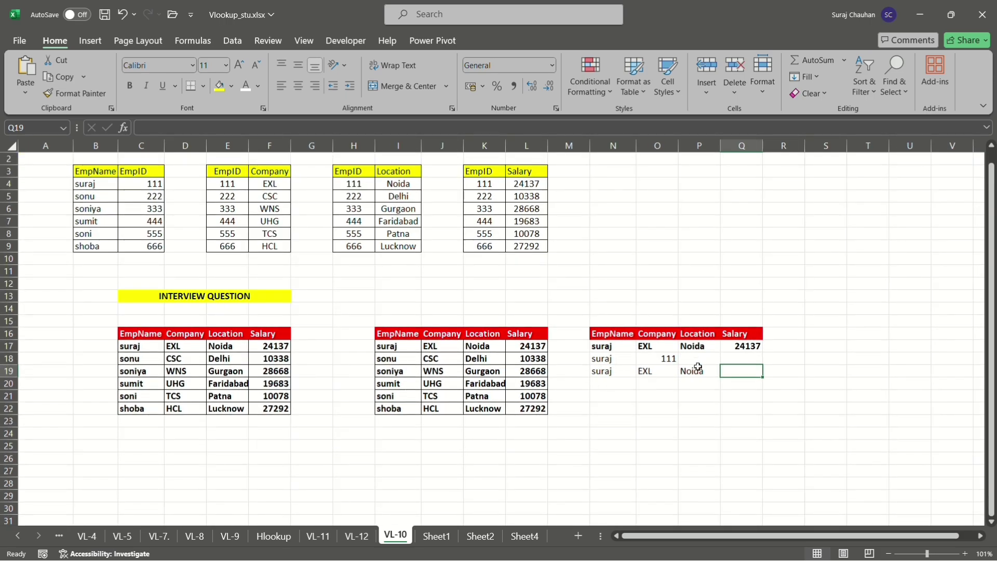
pyautogui.click(662, 358)
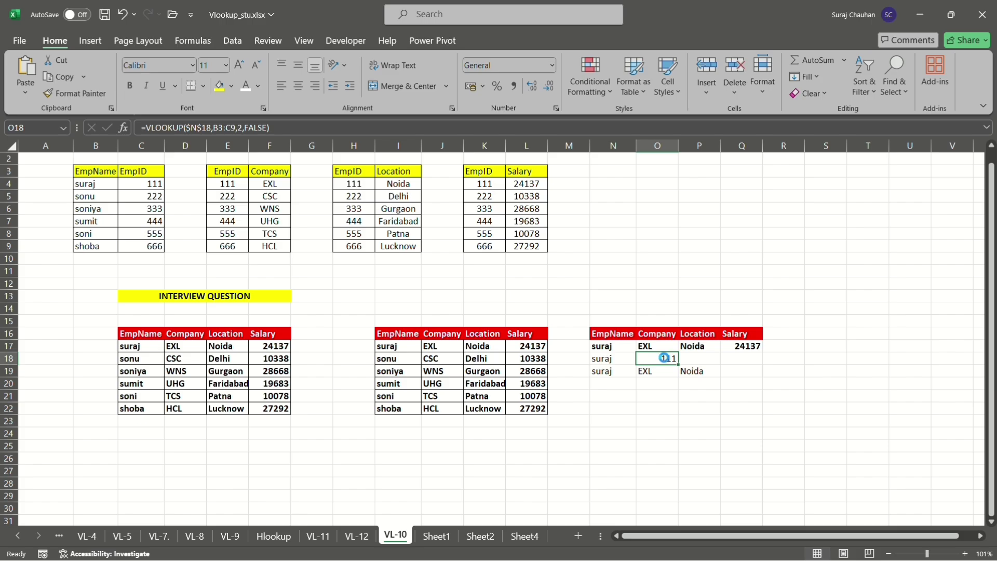
pyautogui.press('Delete')
pyautogui.click(681, 430)
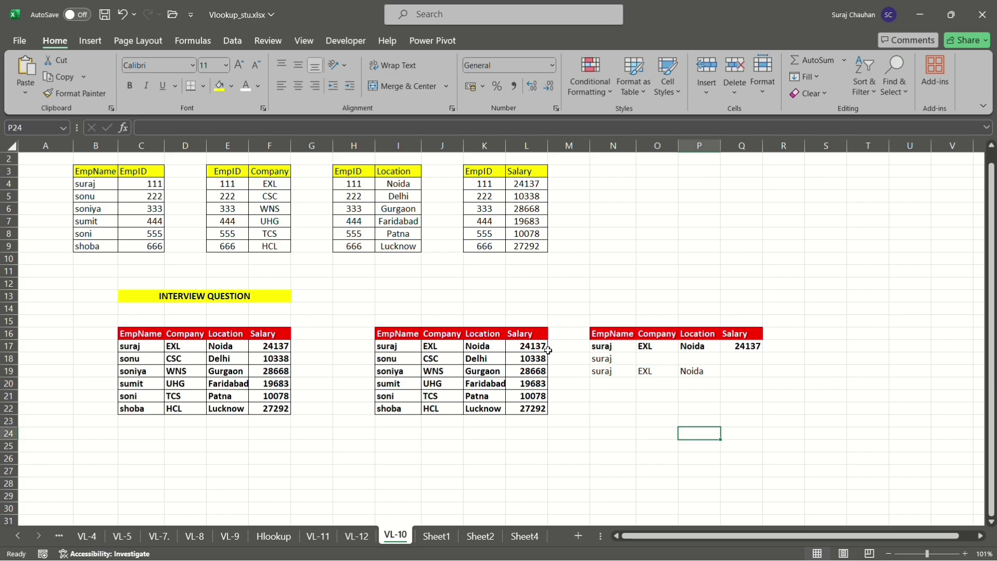
pyautogui.click(480, 535)
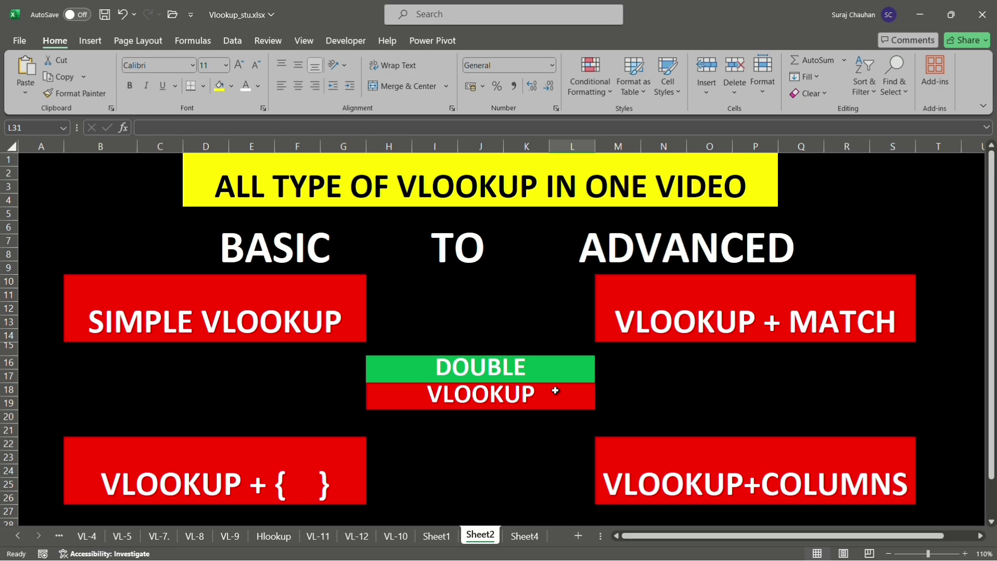
pyautogui.click(436, 536)
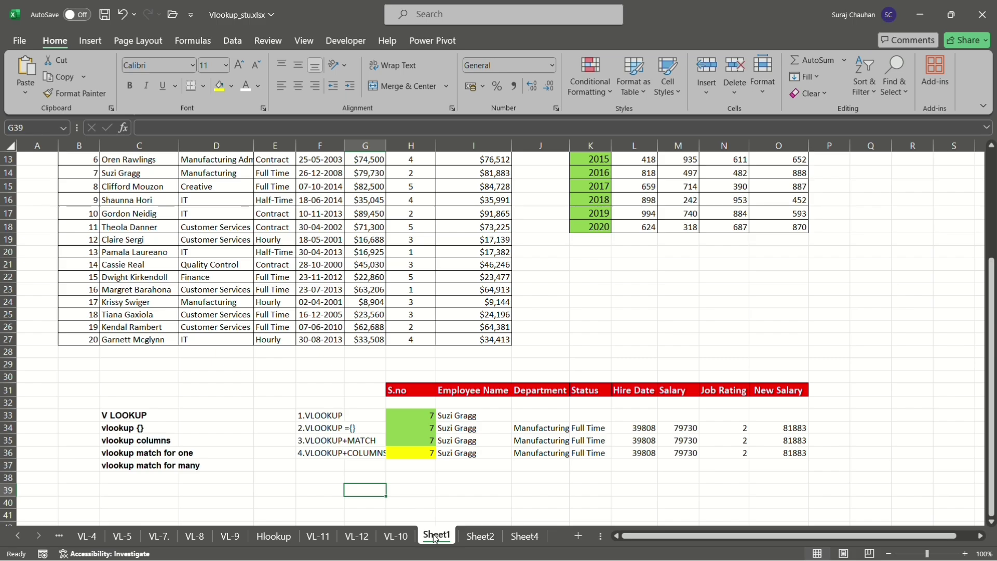
pyautogui.click(402, 536)
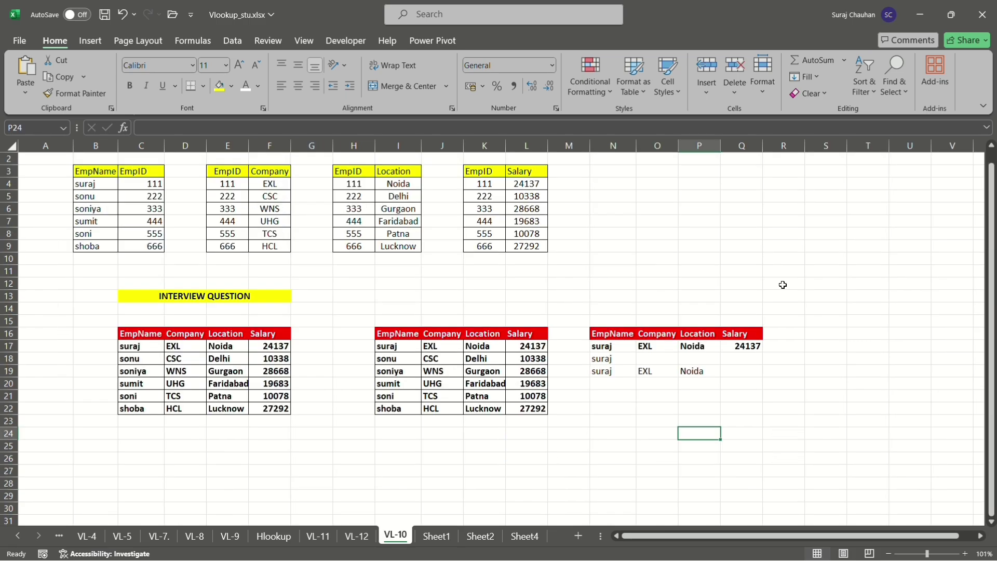
# Copy the full nested VLOOKUP formula text from P19 and paste it into the Salary cell Q19.
pyautogui.click(754, 368)
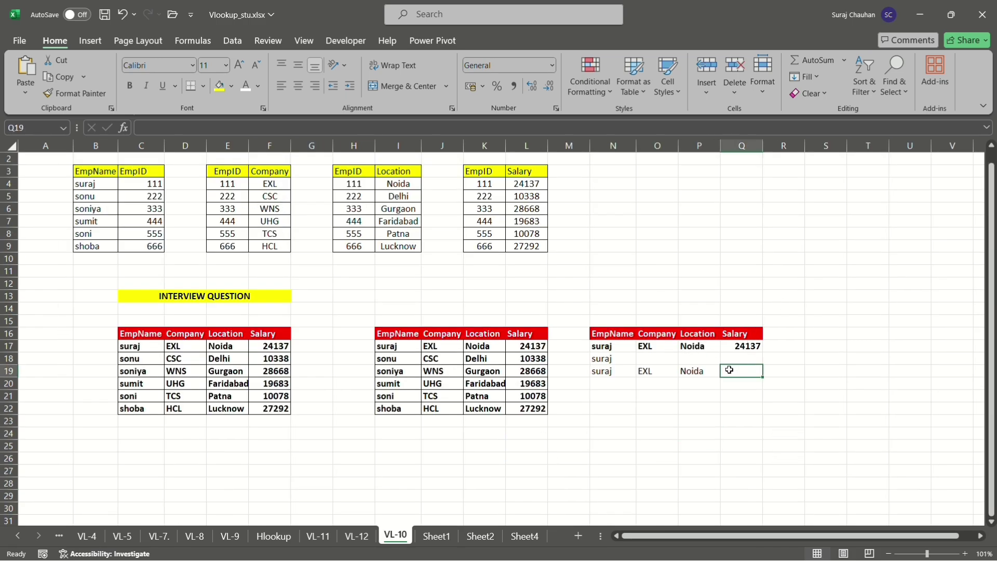
pyautogui.doubleClick(698, 371)
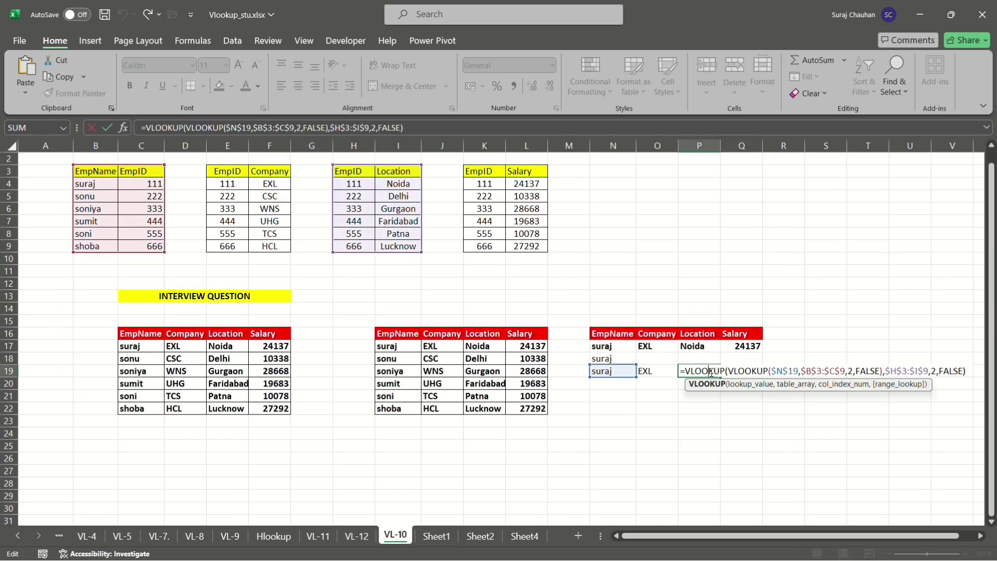
pyautogui.click(682, 371)
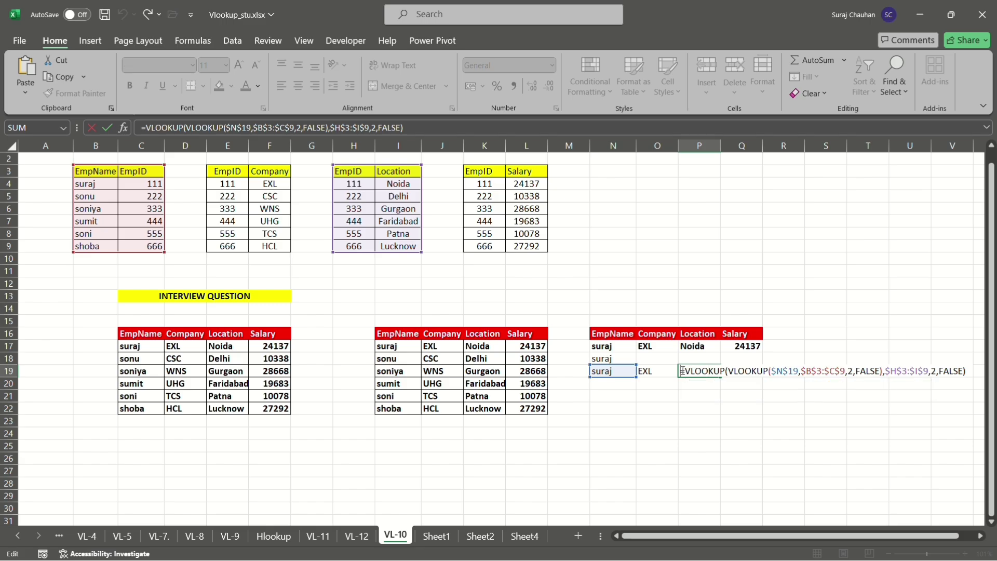
pyautogui.hotkey('shift', 'Right')
pyautogui.hotkey('shift', 'Right')
pyautogui.hotkey('shift', 'Right')
pyautogui.hotkey('shift', 'Right')
pyautogui.hotkey('shift', 'Right')
pyautogui.hotkey('shift', 'Right')
pyautogui.hotkey('shift', 'Right')
pyautogui.hotkey('shift', 'Right')
pyautogui.hotkey('shift', 'Right')
pyautogui.hotkey('shift', 'Right')
pyautogui.hotkey('shift', 'Right')
pyautogui.hotkey('shift', 'Right')
pyautogui.hotkey('shift', 'Right')
pyautogui.hotkey('shift', 'Right')
pyautogui.hotkey('shift', 'Right')
pyautogui.hotkey('shift', 'Right')
pyautogui.hotkey('shift', 'Right')
pyautogui.hotkey('shift', 'Right')
pyautogui.hotkey('shift', 'Right')
pyautogui.hotkey('shift', 'Right')
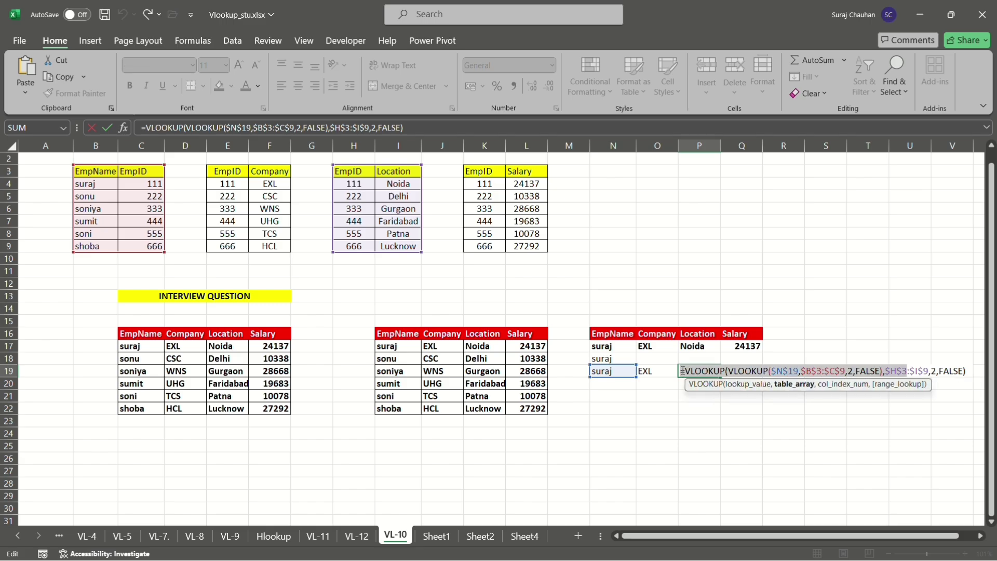
pyautogui.hotkey('shift', 'Right')
pyautogui.hotkey('shift', 'Right')
pyautogui.hotkey('shift', 'Right')
pyautogui.hotkey('shift', 'Right')
pyautogui.hotkey('shift', 'Right')
pyautogui.hotkey('shift', 'Right')
pyautogui.hotkey('shift', 'Right')
pyautogui.hotkey('shift', 'Right')
pyautogui.hotkey('shift', 'Right')
pyautogui.hotkey('shift', 'Right')
pyautogui.hotkey('shift', 'Right')
pyautogui.hotkey('shift', 'Right')
pyautogui.hotkey('shift', 'Right')
pyautogui.hotkey('shift', 'Right')
pyautogui.press('Return')
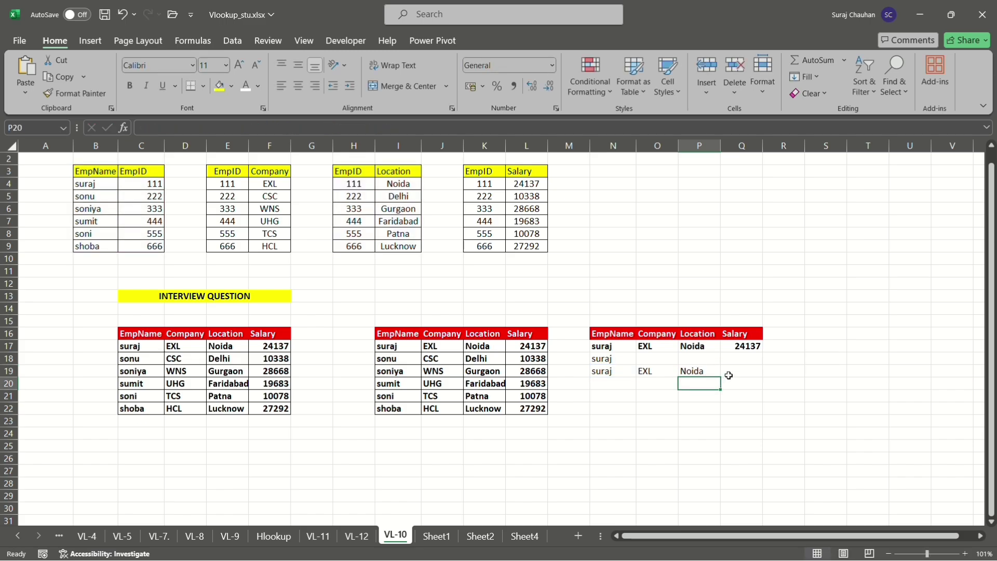
pyautogui.click(728, 373)
pyautogui.write('Noida')
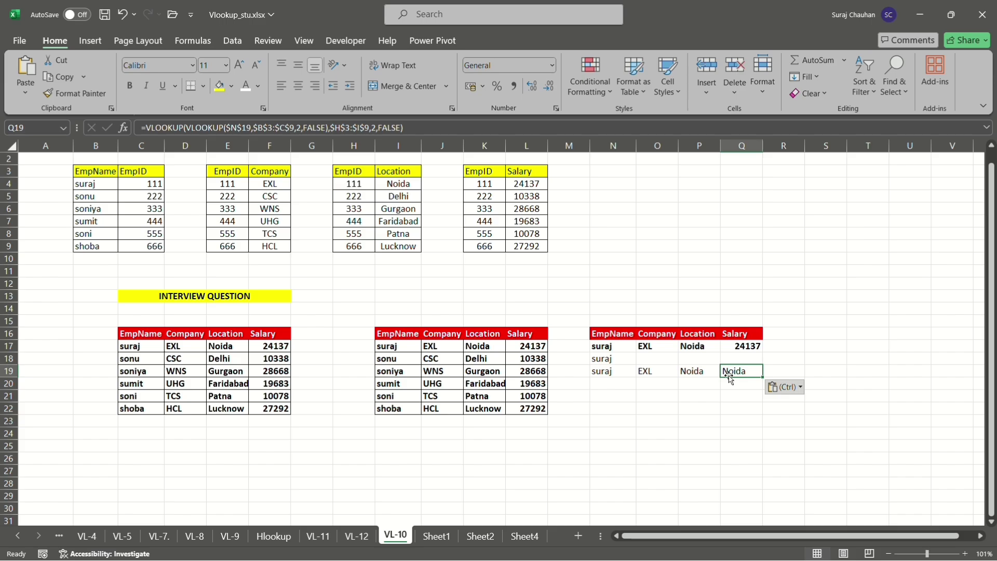
# Replace the outer VLOOKUP's table array in Q19 with the EmpID/Salary table range K3:L9.
pyautogui.doubleClick(727, 374)
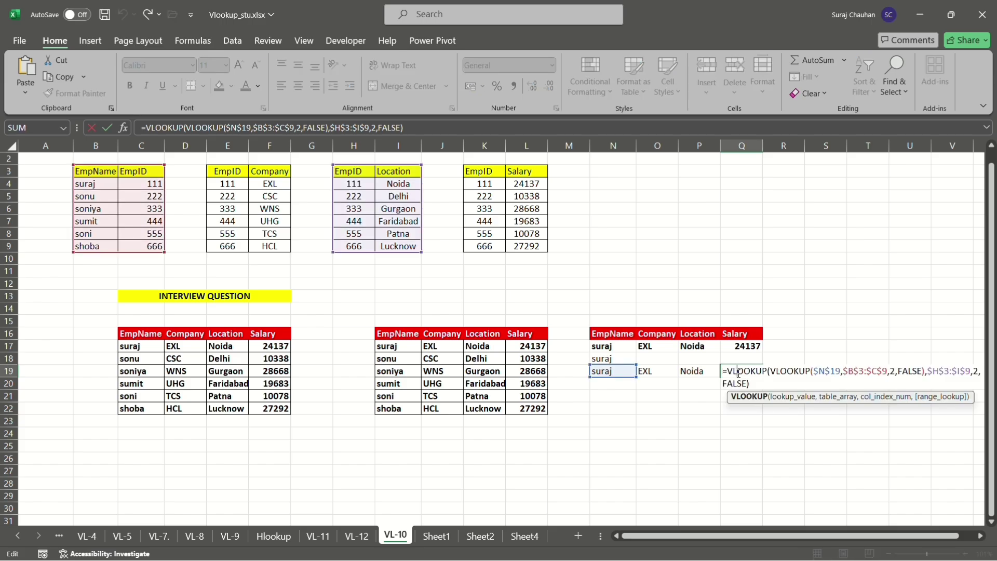
pyautogui.click(971, 372)
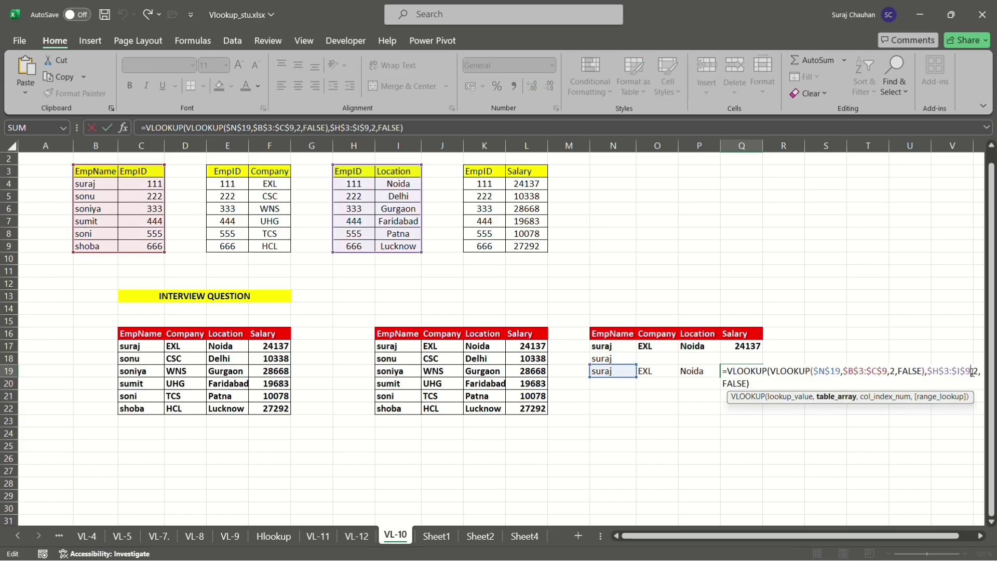
pyautogui.press('BackSpace')
pyautogui.press('BackSpace')
pyautogui.press('BackSpace')
pyautogui.press('BackSpace')
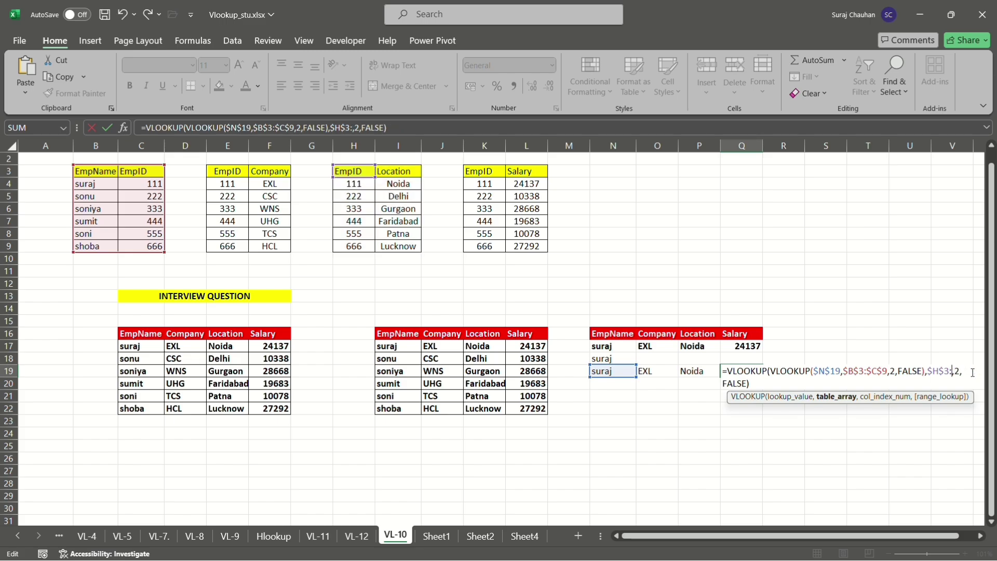
pyautogui.press('BackSpace')
pyautogui.press('BackSpace')
pyautogui.press('BackSpace')
pyautogui.press('BackSpace')
pyautogui.press('BackSpace')
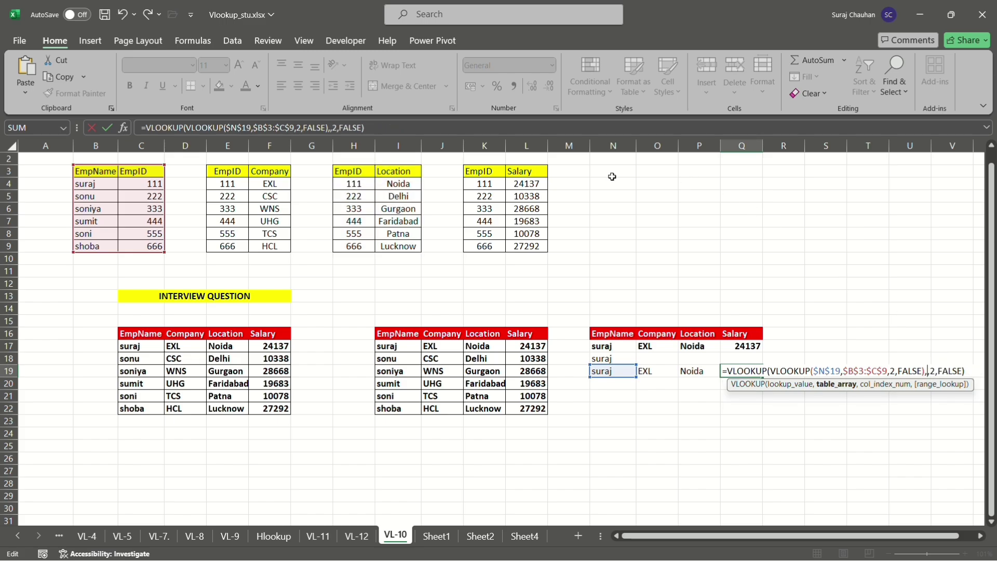
pyautogui.click(481, 170)
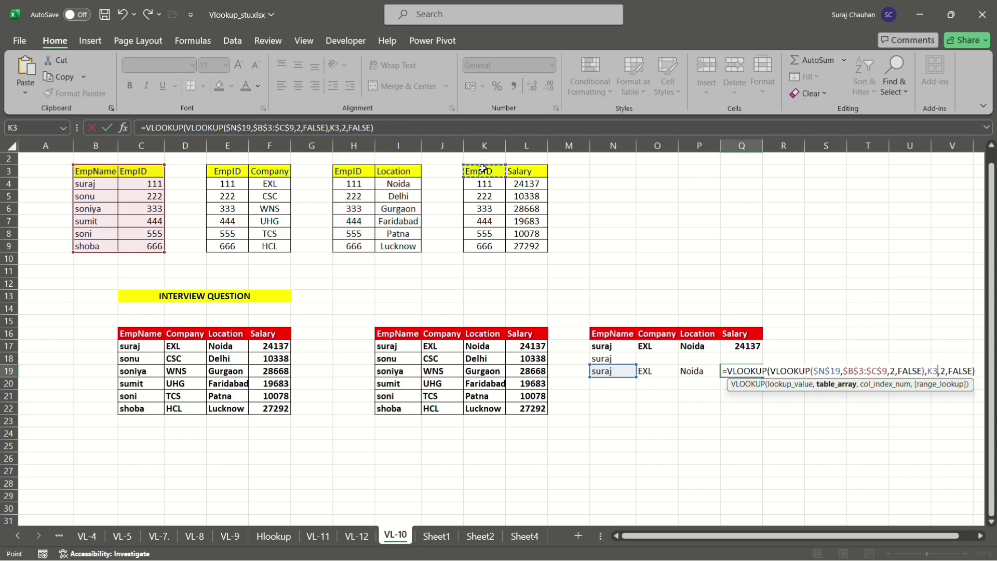
pyautogui.hotkey('ctrl', 'shift', 'Right')
pyautogui.hotkey('ctrl', 'shift', 'Down')
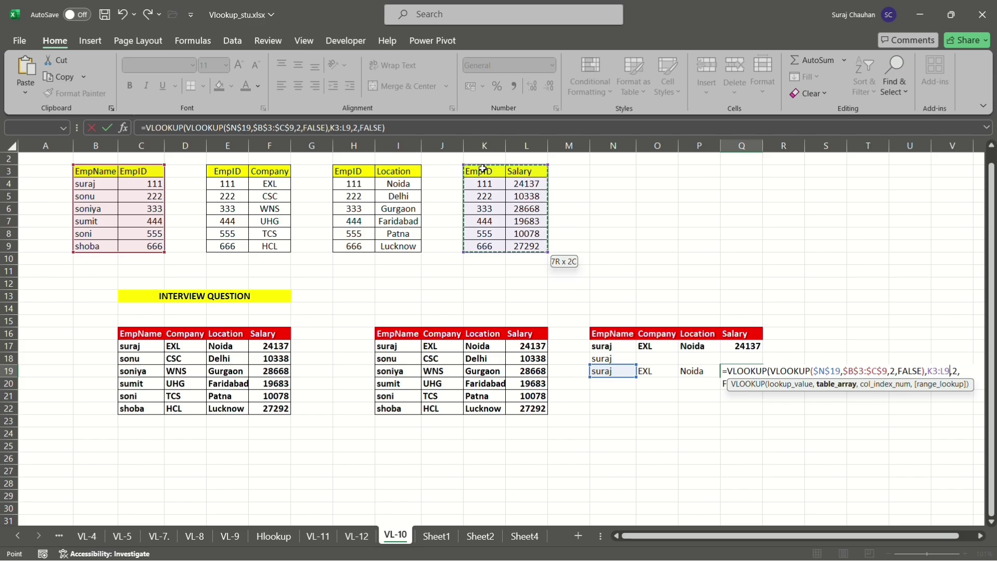
pyautogui.press('Return')
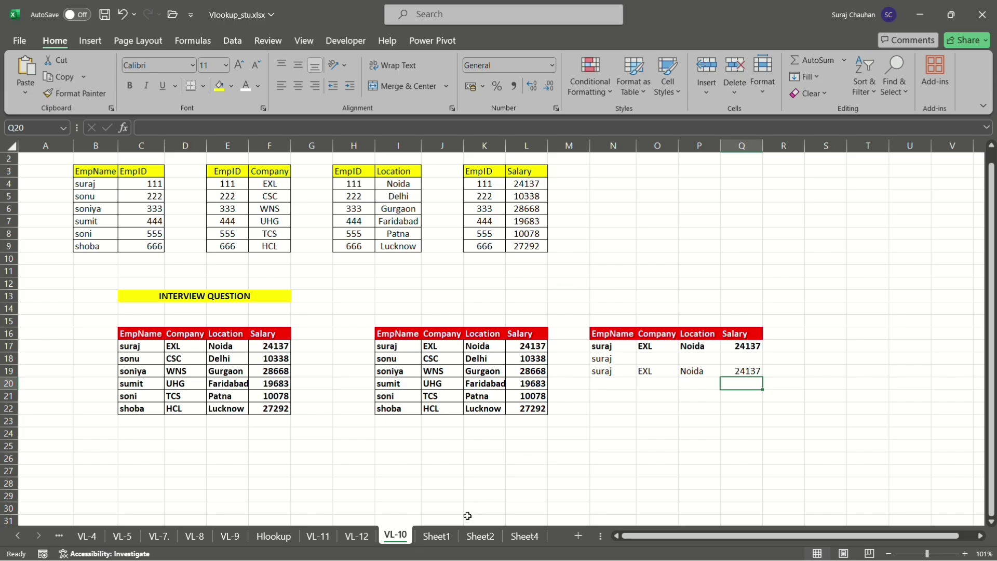
# Review the VLOOKUP examples on Sheet1 and the overview of VLOOKUP types on Sheet2.
pyautogui.click(446, 539)
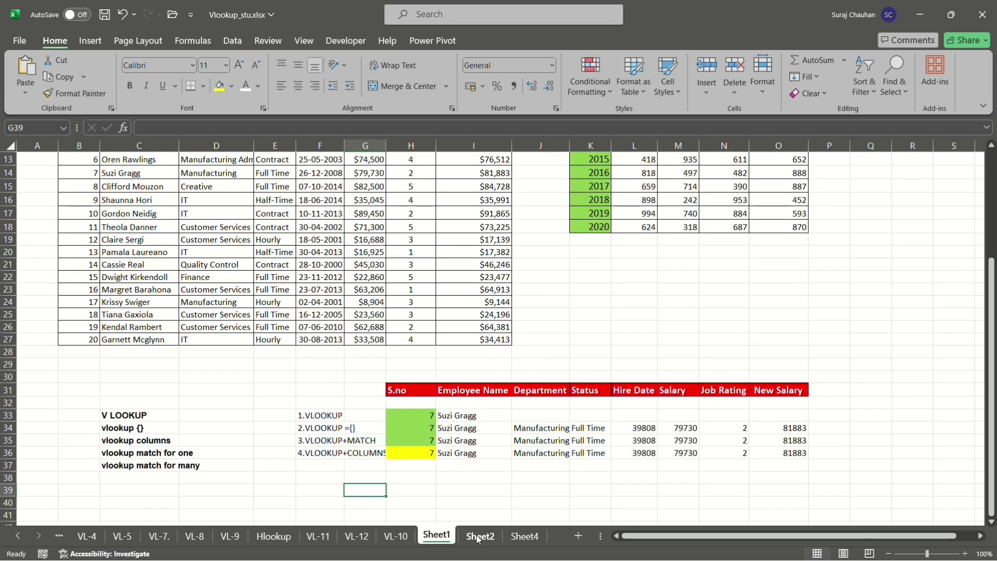
pyautogui.click(481, 534)
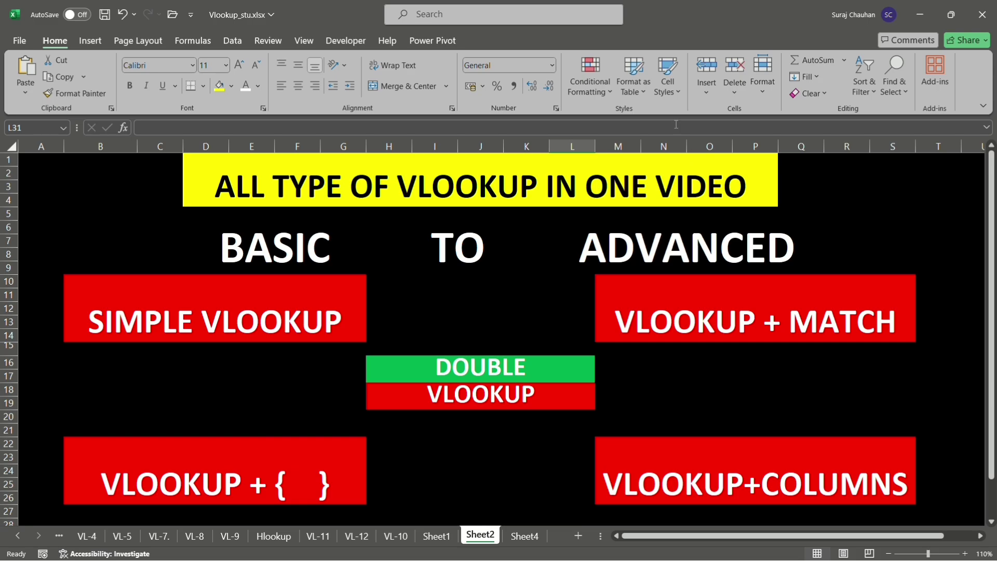